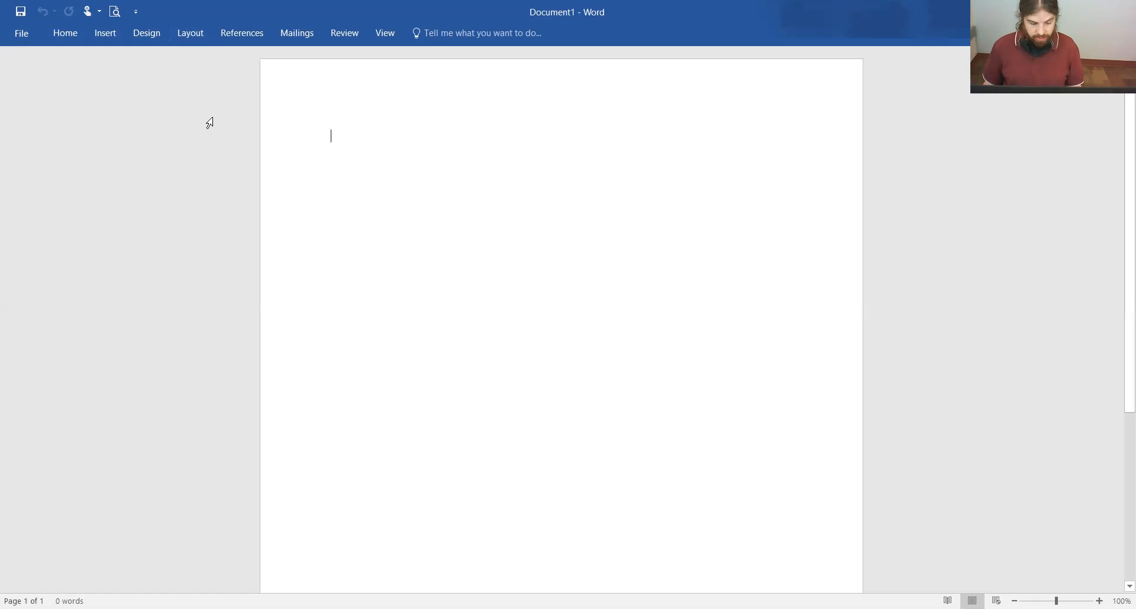
left_click(69, 36)
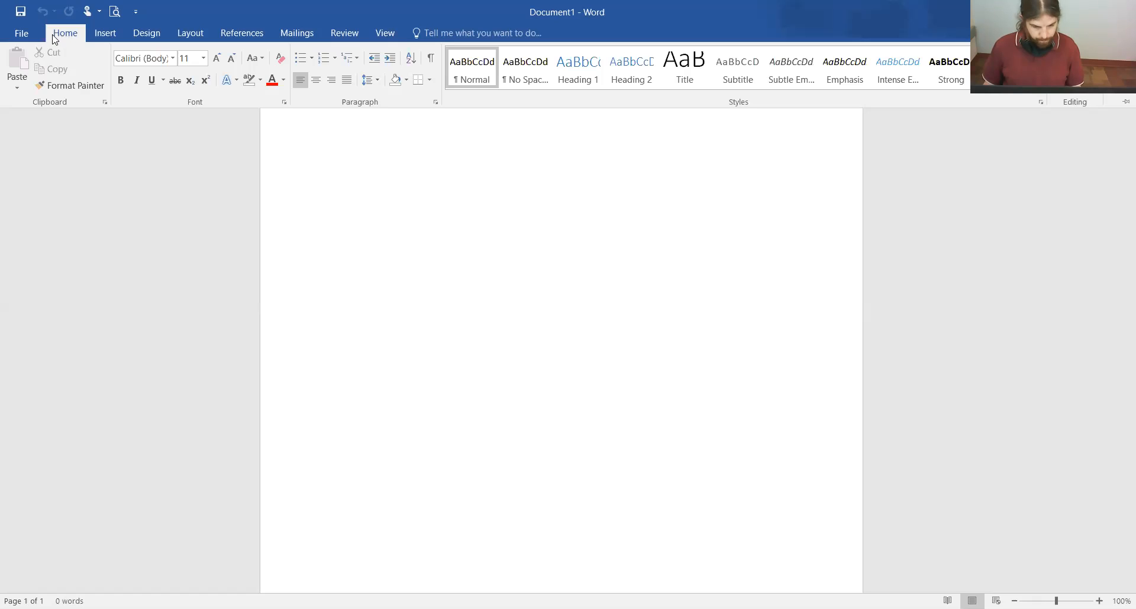
left_click(64, 40)
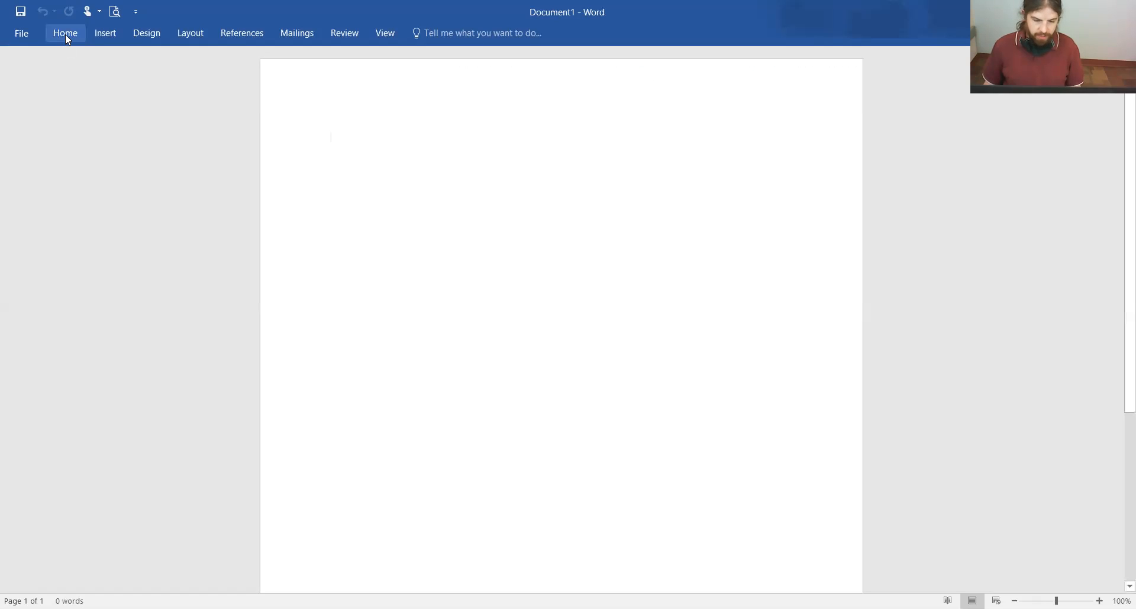
left_click(66, 36)
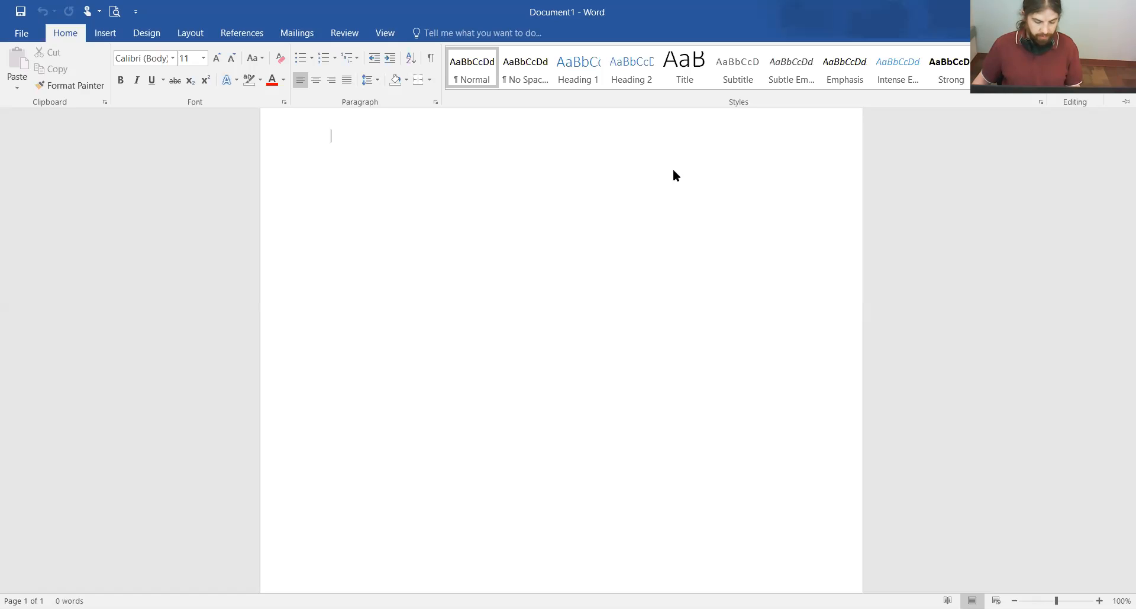
left_click(633, 71)
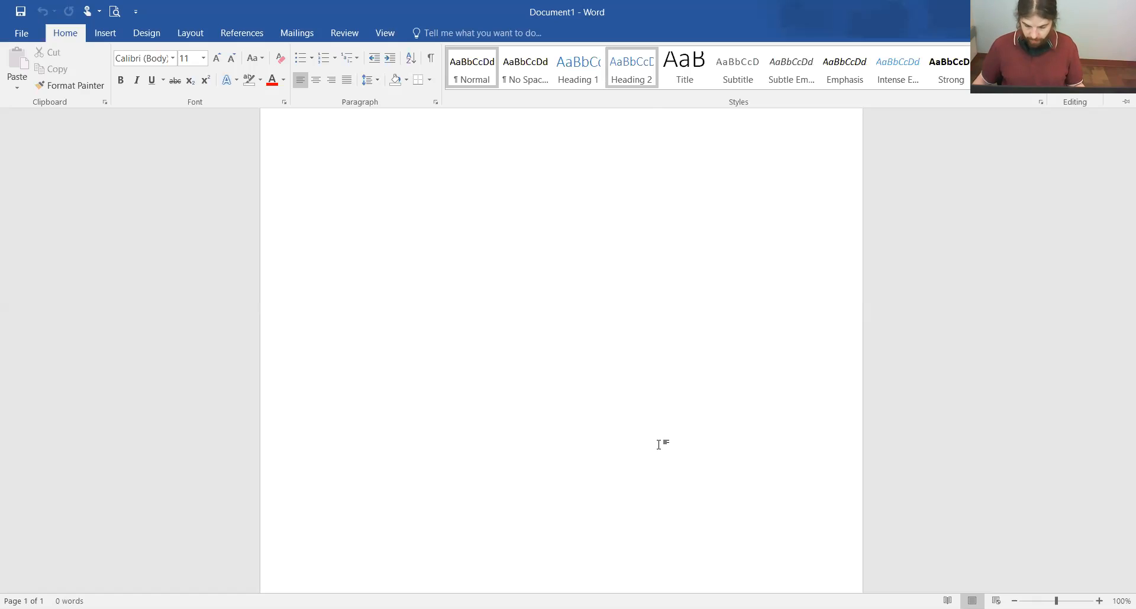
left_click(759, 48)
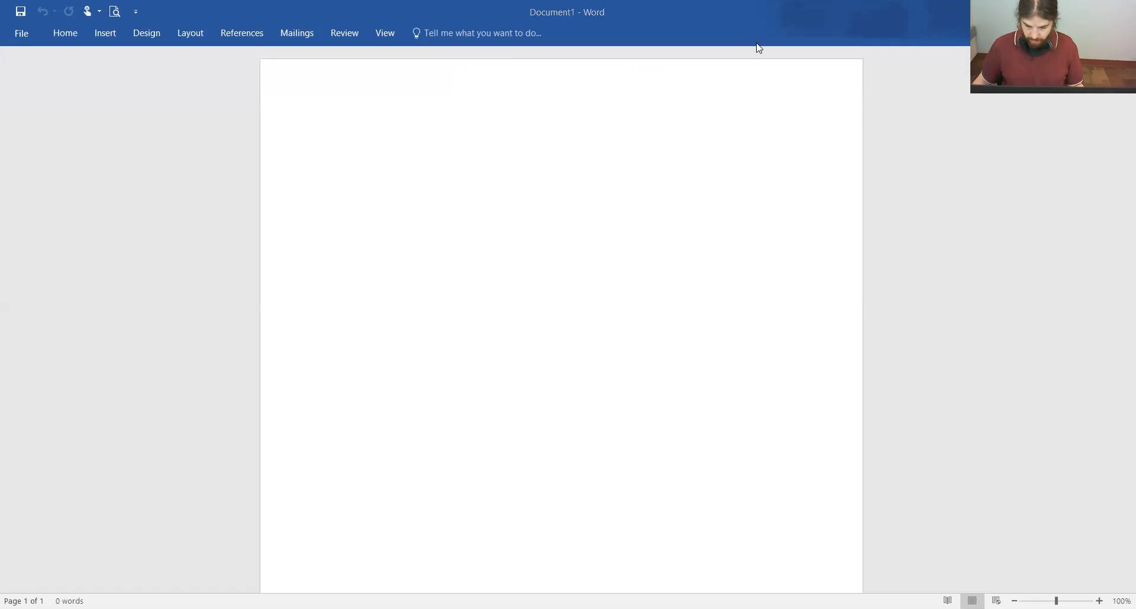
Step: Paste the copied paragraph about Maradona's playing career into the blank document, using the Merge Formatting paste option
key("alt+Tab")
key("alt+Tab")
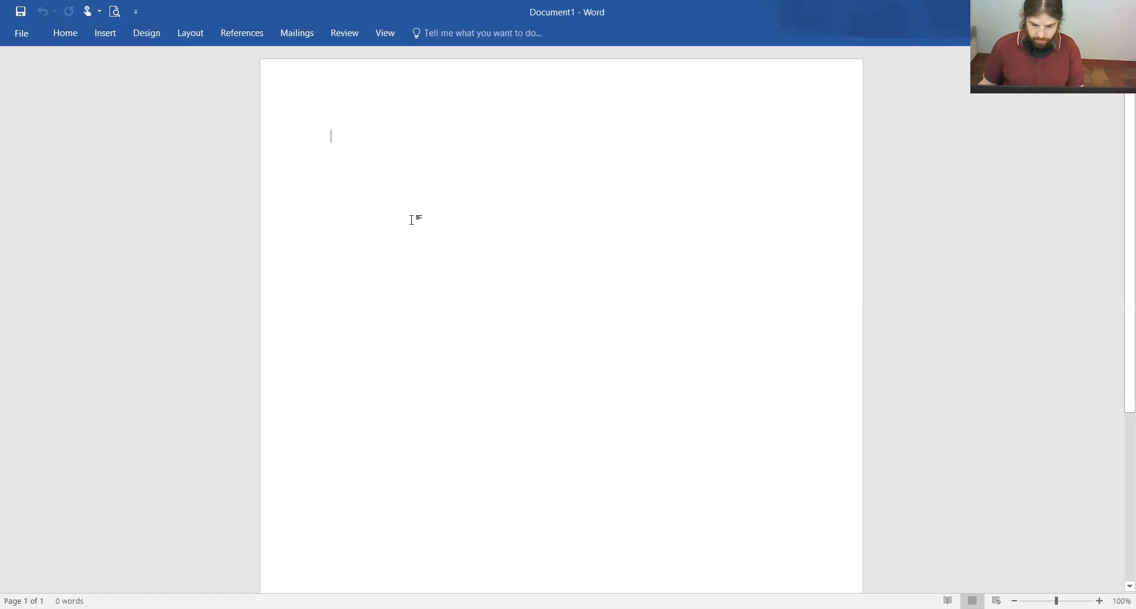
type("An advanced playmaker who operated in the classic number 10 position, Maradona was the first player in football history to set the world record transfer fee twice, first when he transferred to Barcelona for a then-world record £5 million, and second, when he transferred to Napoli for another record fee £6.9 million.[10] He played for Argentinos Juniors, Boca Juniors, Barcelona, Napoli, Sevilla and Newell's Old Boys during his club career, and is most famous for his time at Napoli and Barcelona where he won numerous accolades.")
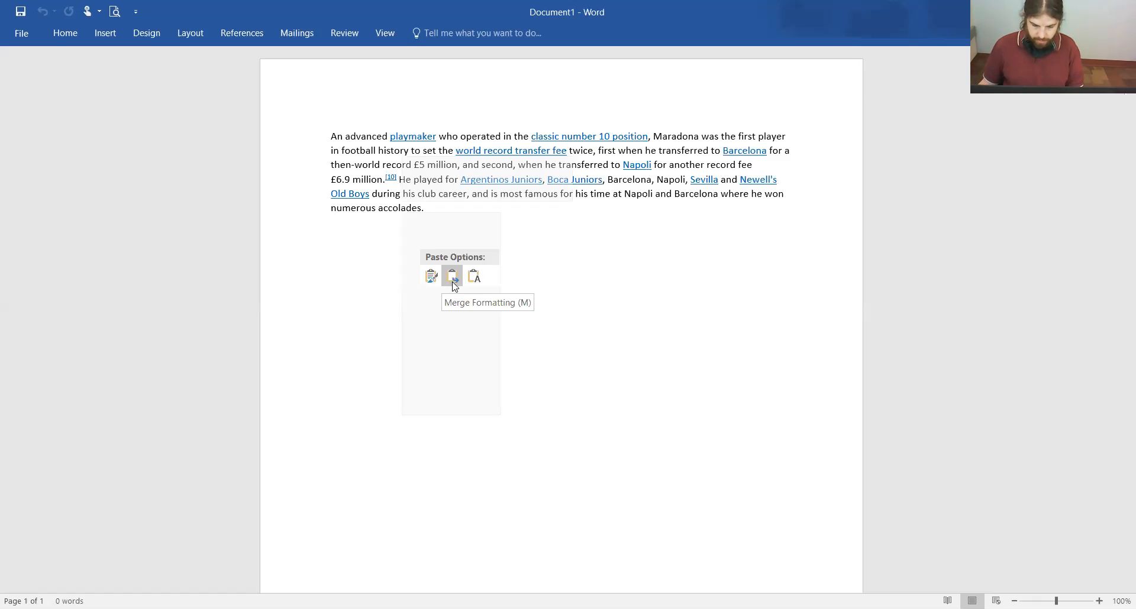
left_click(453, 277)
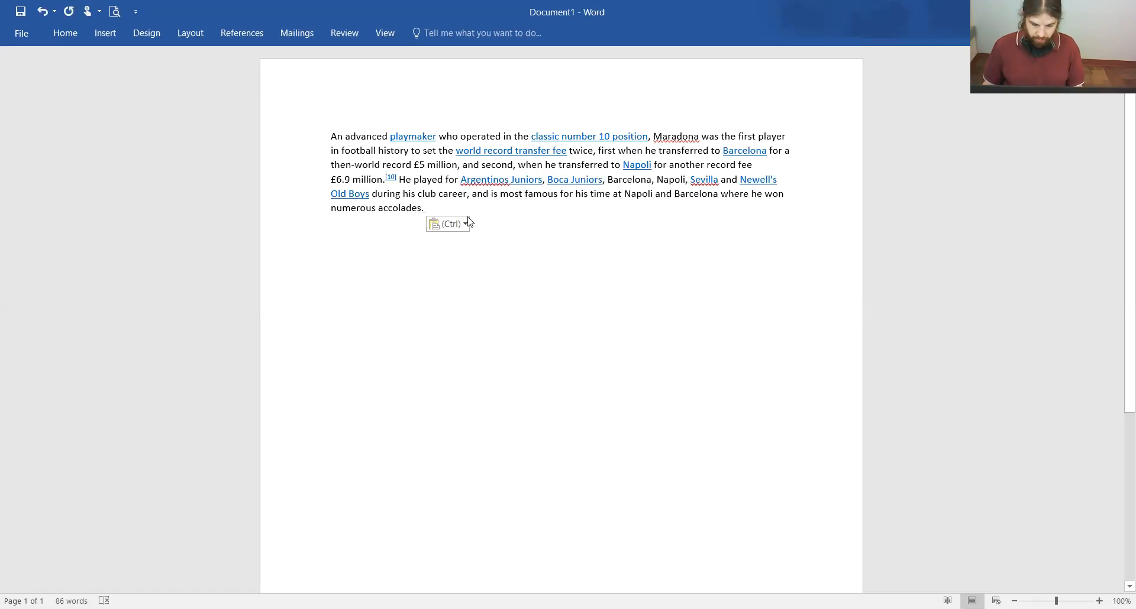
key("Return")
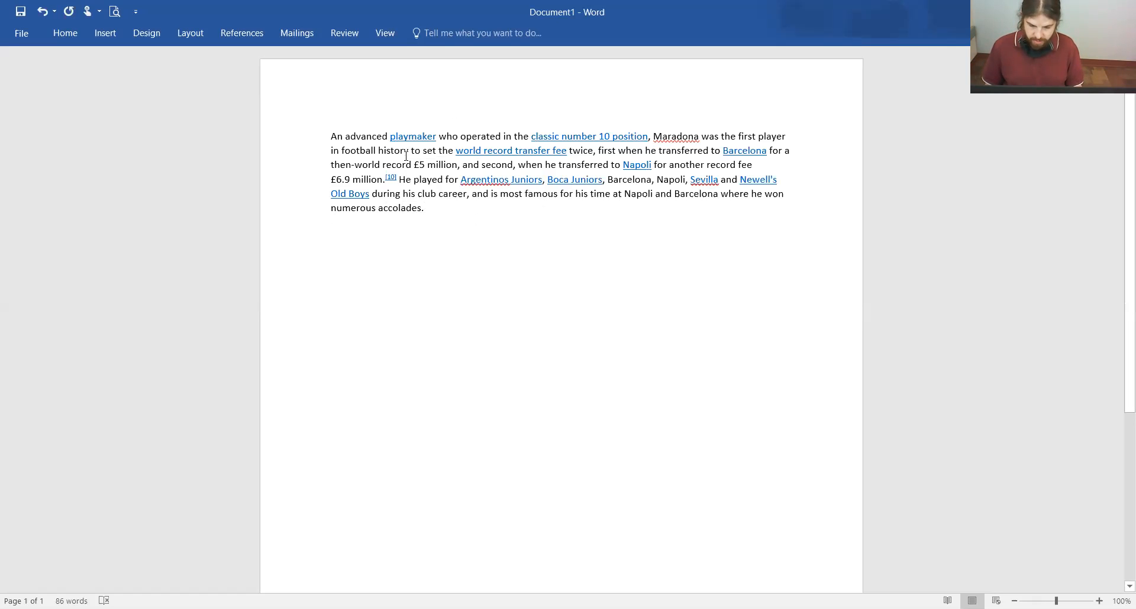
Step: Delete the paragraph's first sentence, from "An advanced playmaker" through "£6.9 million." and its [10] citation, leaving the text from "He played for" onward
left_click(388, 181)
left_click(396, 179)
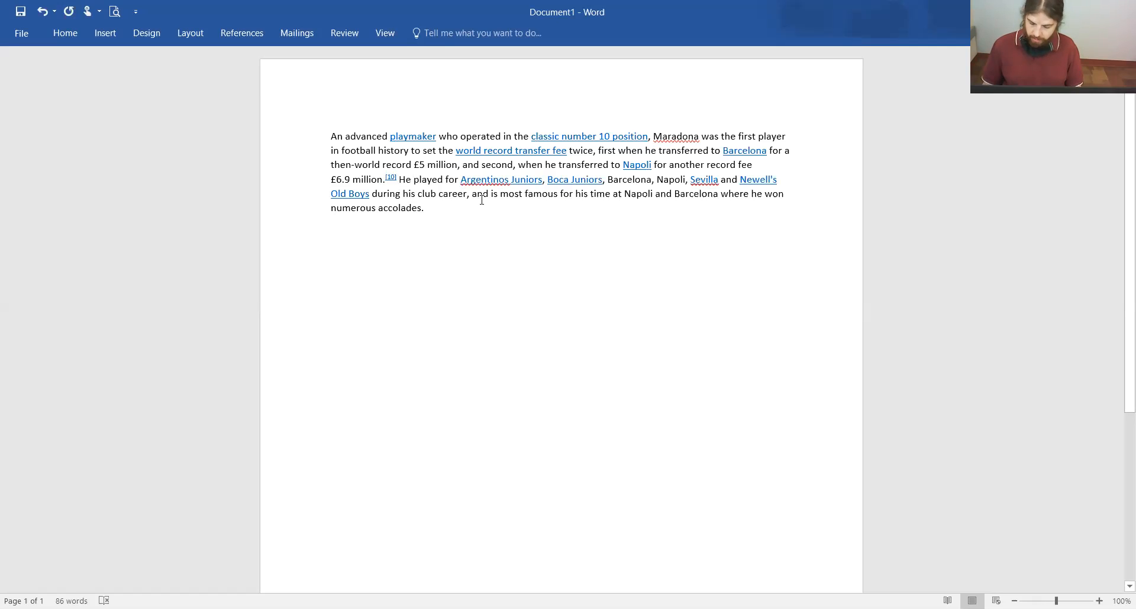
key("BackSpace")
key("BackSpace")
key("BackSpace")
key("BackSpace")
key("BackSpace")
key("BackSpace")
key("BackSpace")
key("BackSpace")
key("BackSpace")
key("BackSpace")
key("BackSpace")
key("BackSpace")
key("BackSpace")
key("BackSpace")
key("BackSpace")
key("BackSpace")
key("BackSpace")
key("BackSpace")
key("BackSpace")
key("BackSpace")
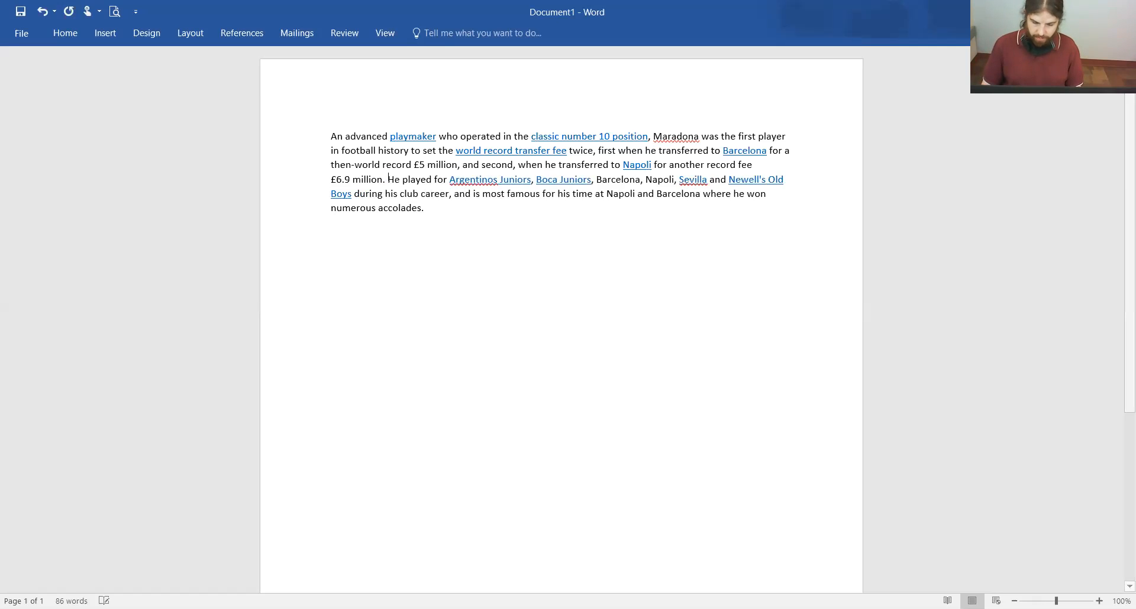
key("BackSpace")
key("BackSpace")
key("BackSpace")
key("BackSpace")
key("BackSpace")
key("BackSpace")
key("BackSpace")
key("BackSpace")
key("BackSpace")
key("BackSpace")
key("BackSpace")
key("BackSpace")
key("BackSpace")
key("BackSpace")
key("BackSpace")
key("BackSpace")
key("BackSpace")
key("BackSpace")
key("BackSpace")
key("BackSpace")
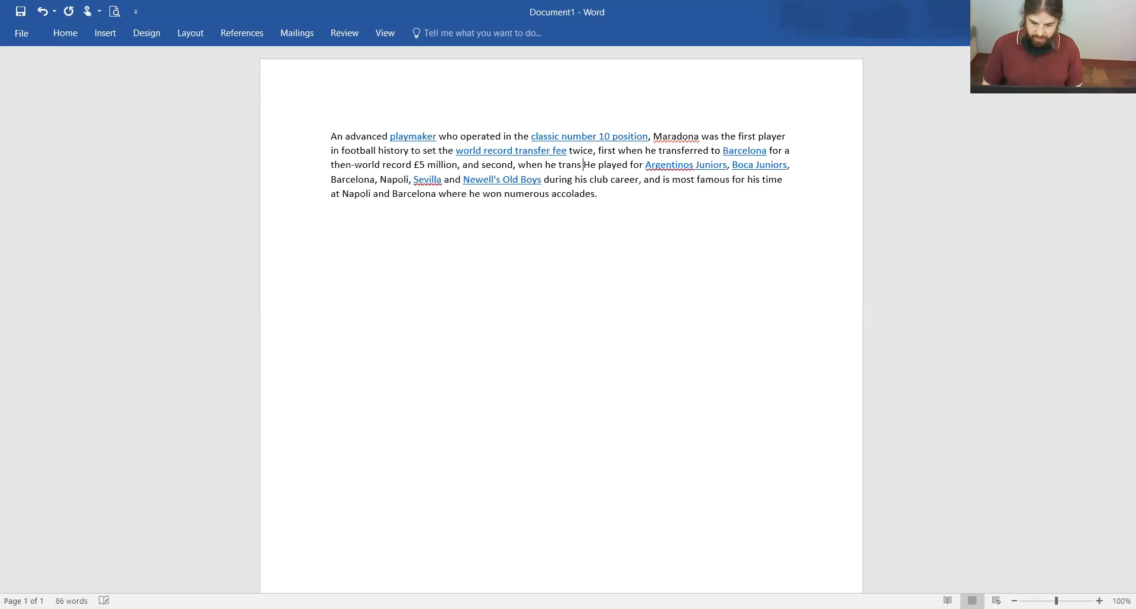
key("BackSpace")
key("BackSpace")
key("BackSpace")
key("BackSpace")
key("BackSpace")
key("BackSpace")
key("BackSpace")
key("BackSpace")
key("BackSpace")
key("BackSpace")
key("BackSpace")
key("BackSpace")
key("BackSpace")
key("BackSpace")
key("BackSpace")
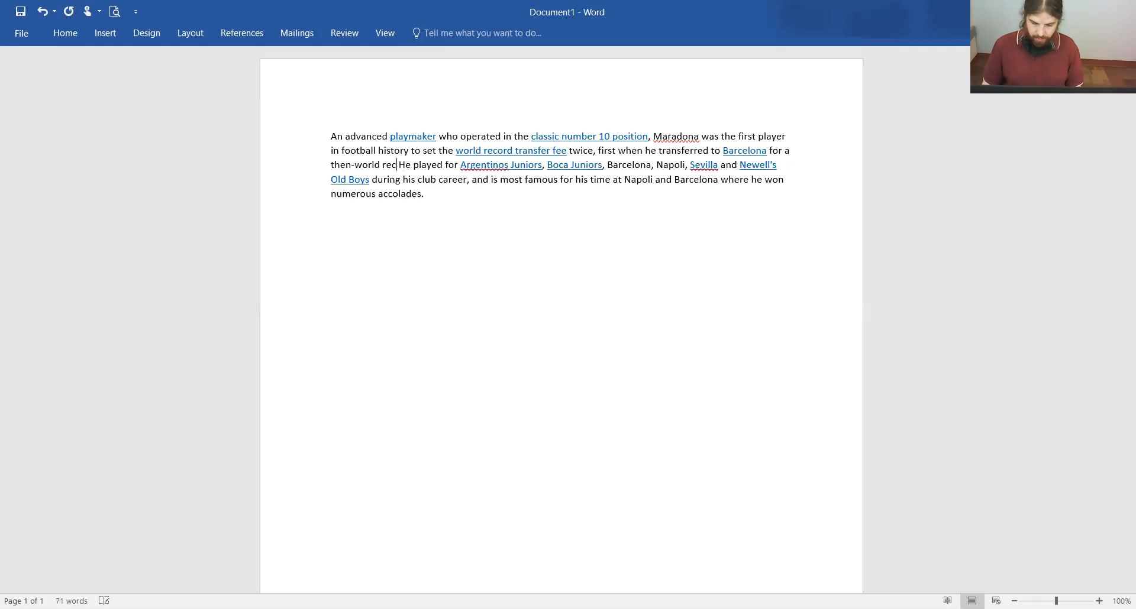
key("BackSpace")
key("BackSpace")
key("BackSpace")
key("BackSpace")
key("BackSpace")
key("BackSpace")
key("BackSpace")
key("BackSpace")
key("BackSpace")
key("BackSpace")
key("BackSpace")
key("BackSpace")
key("BackSpace")
key("BackSpace")
key("BackSpace")
key("BackSpace")
key("BackSpace")
key("BackSpace")
key("BackSpace")
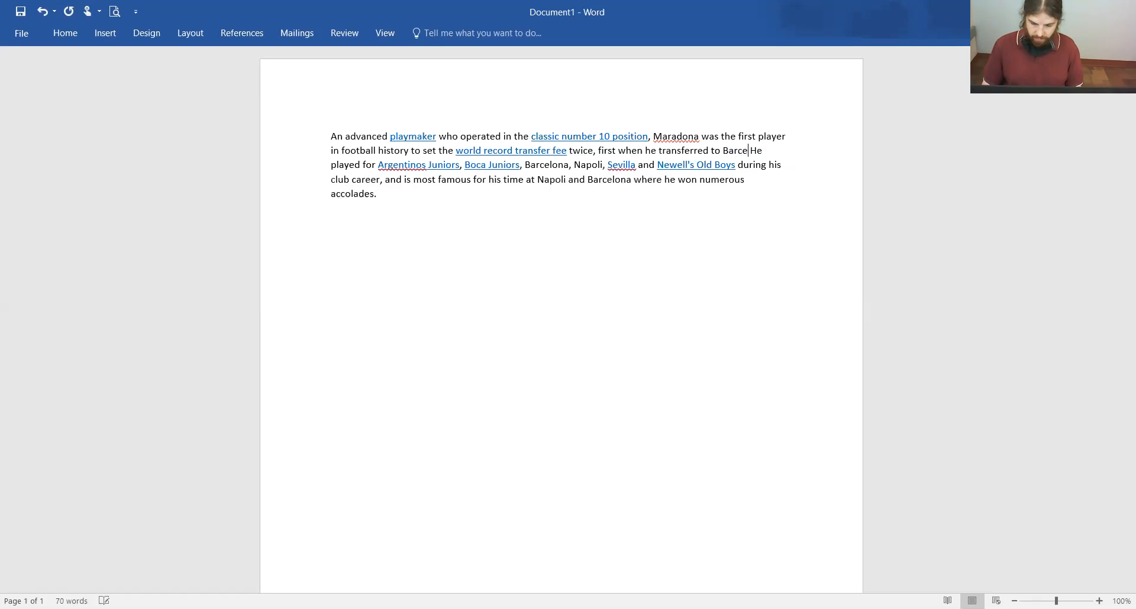
key("BackSpace")
key("BackSpace")
key("BackSpace")
key("BackSpace")
key("BackSpace")
key("BackSpace")
key("BackSpace")
key("BackSpace")
key("BackSpace")
key("BackSpace")
key("BackSpace")
key("BackSpace")
key("BackSpace")
key("BackSpace")
key("BackSpace")
key("BackSpace")
key("BackSpace")
key("BackSpace")
key("BackSpace")
key("BackSpace")
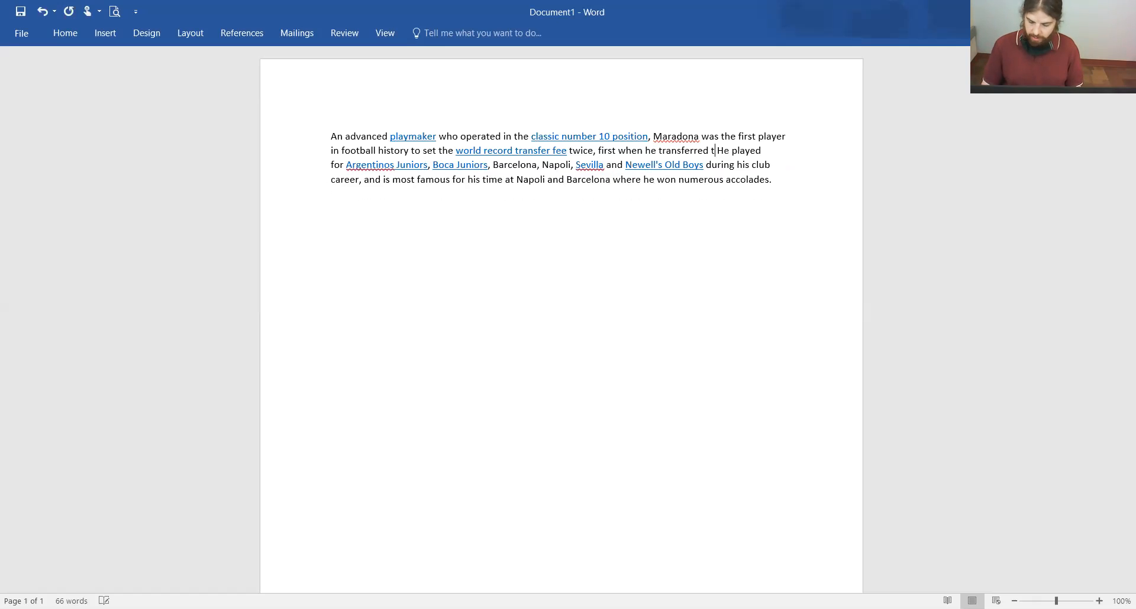
key("BackSpace")
key("BackSpace")
key("BackSpace")
key("BackSpace")
key("BackSpace")
key("BackSpace")
key("BackSpace")
key("BackSpace")
key("BackSpace")
key("BackSpace")
key("BackSpace")
key("BackSpace")
key("BackSpace")
key("BackSpace")
key("BackSpace")
key("BackSpace")
key("BackSpace")
key("BackSpace")
key("BackSpace")
key("BackSpace")
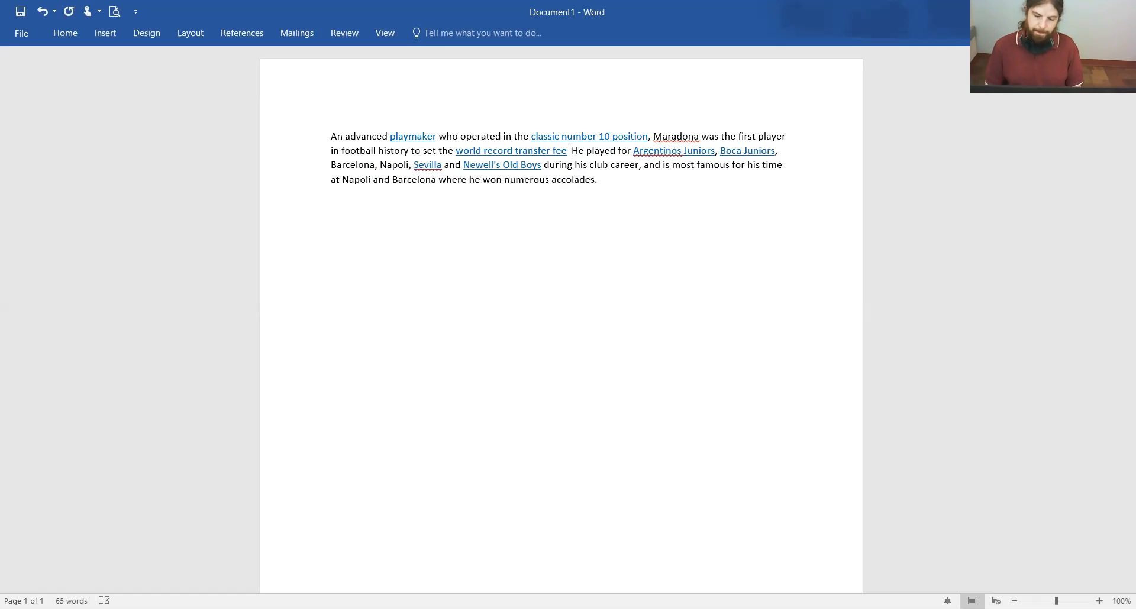
key("BackSpace")
key("BackSpace")
key("BackSpace")
key("BackSpace")
key("BackSpace")
key("BackSpace")
key("BackSpace")
key("BackSpace")
key("BackSpace")
key("BackSpace")
key("BackSpace")
key("BackSpace")
key("BackSpace")
key("BackSpace")
key("BackSpace")
key("BackSpace")
key("BackSpace")
key("BackSpace")
key("BackSpace")
key("BackSpace")
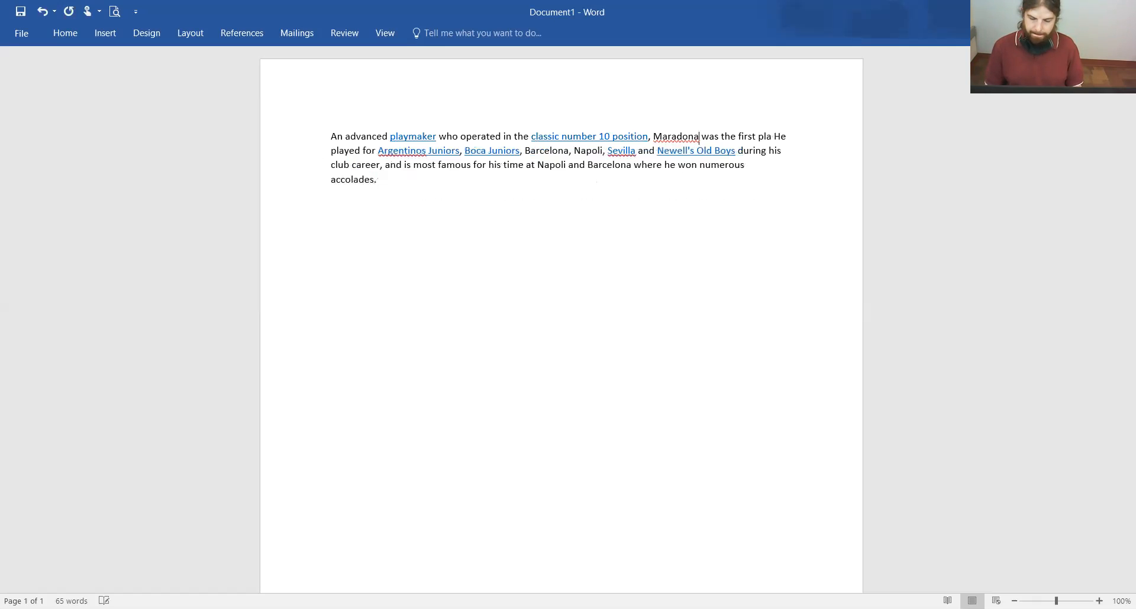
key("BackSpace")
key("BackSpace")
key("BackSpace")
key("BackSpace")
key("BackSpace")
key("BackSpace")
key("BackSpace")
key("BackSpace")
key("BackSpace")
key("BackSpace")
key("BackSpace")
key("BackSpace")
key("BackSpace")
key("BackSpace")
key("BackSpace")
key("BackSpace")
key("BackSpace")
key("BackSpace")
key("BackSpace")
key("BackSpace")
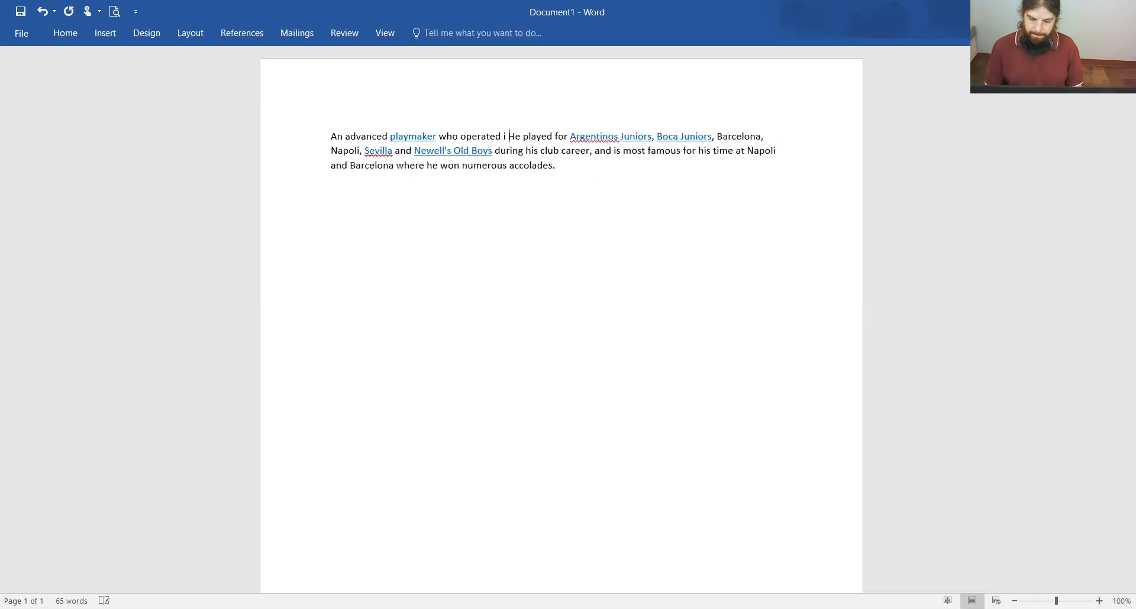
key("BackSpace")
key("BackSpace")
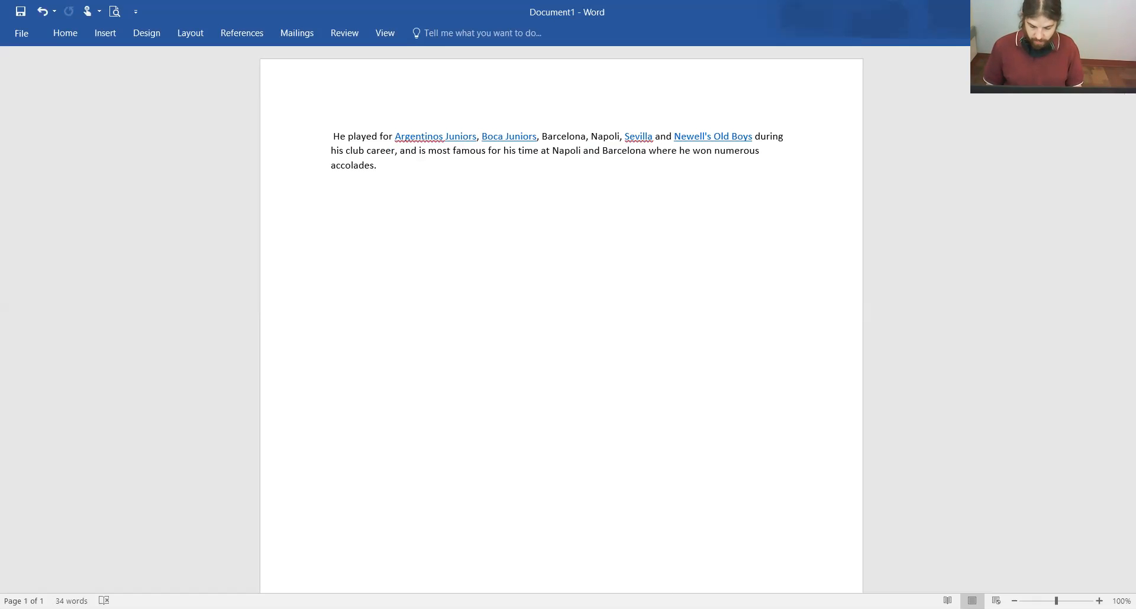
Step: Add blank lines below the paragraph that ends with "numerous accolades." to make room for more text
key("alt+Tab")
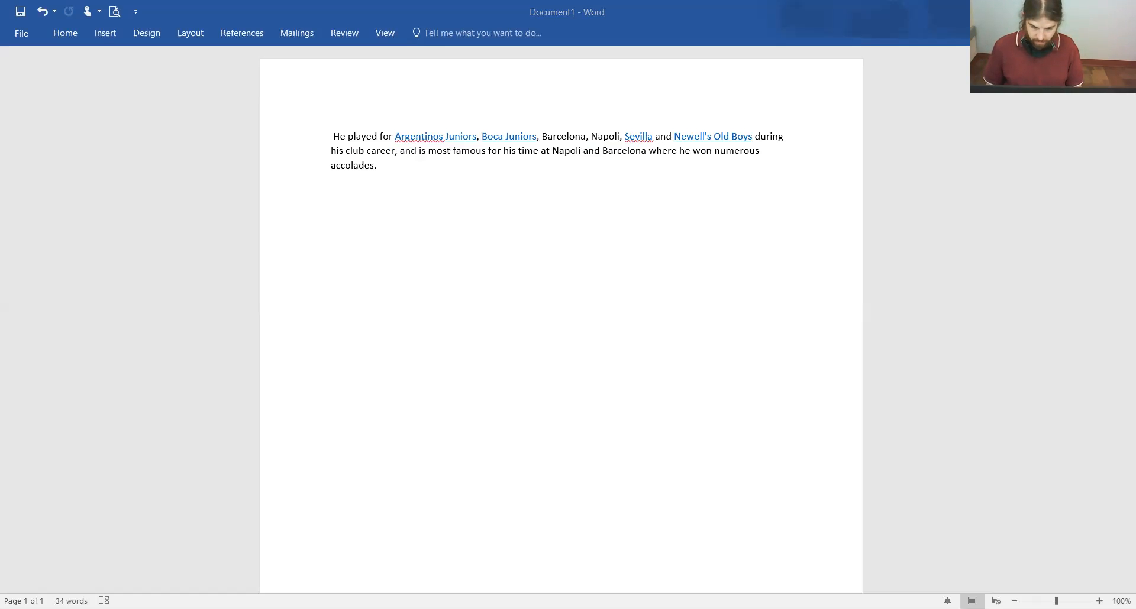
left_click(489, 226)
key("Return")
key("Return")
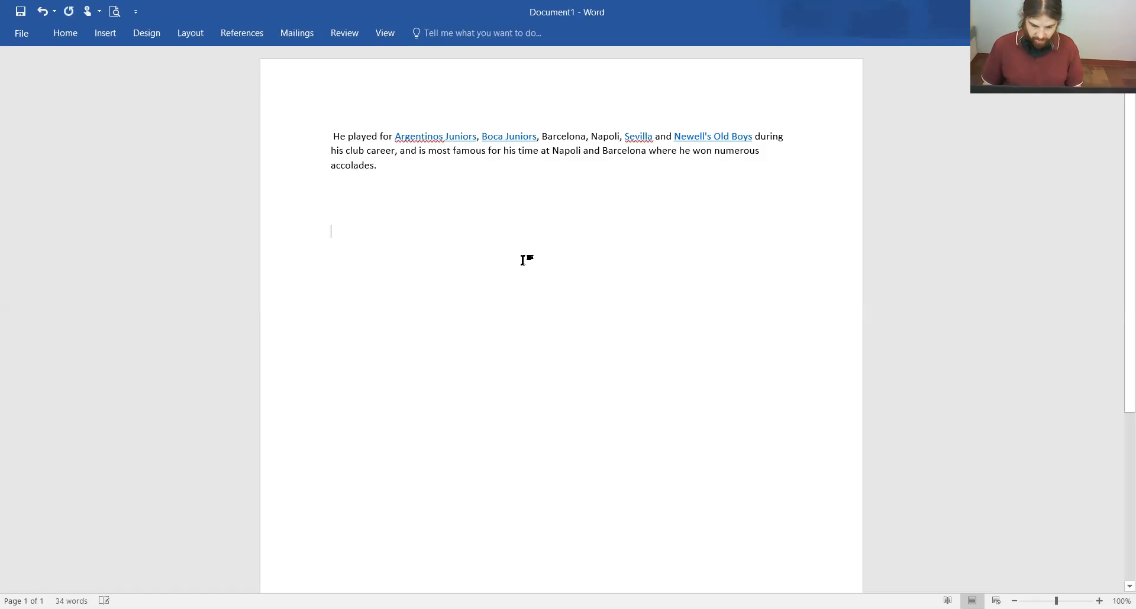
right_click(471, 267)
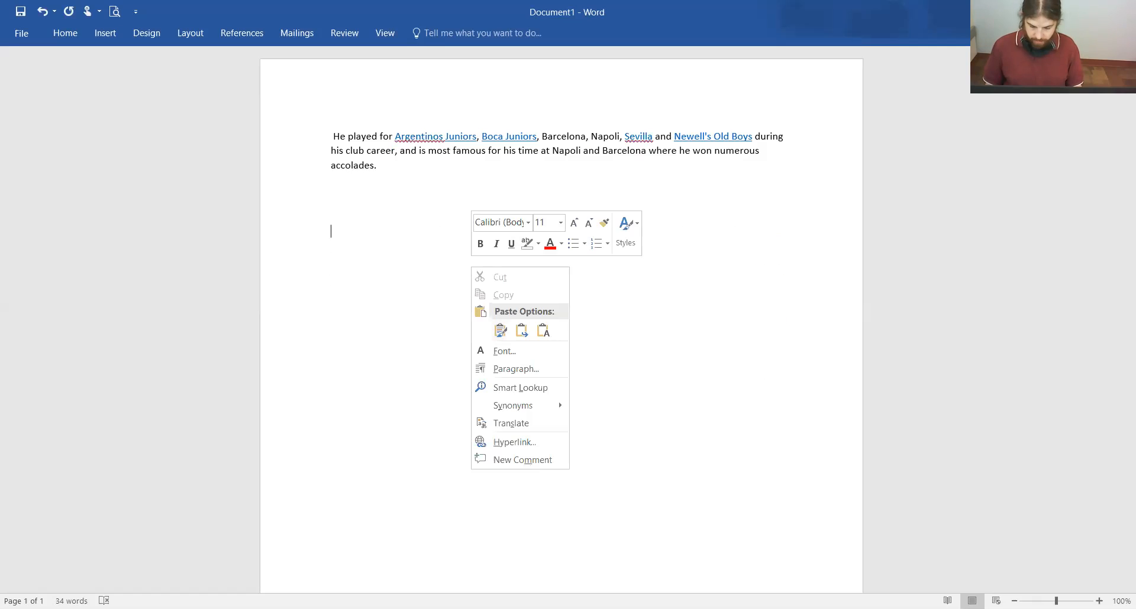
key("Escape")
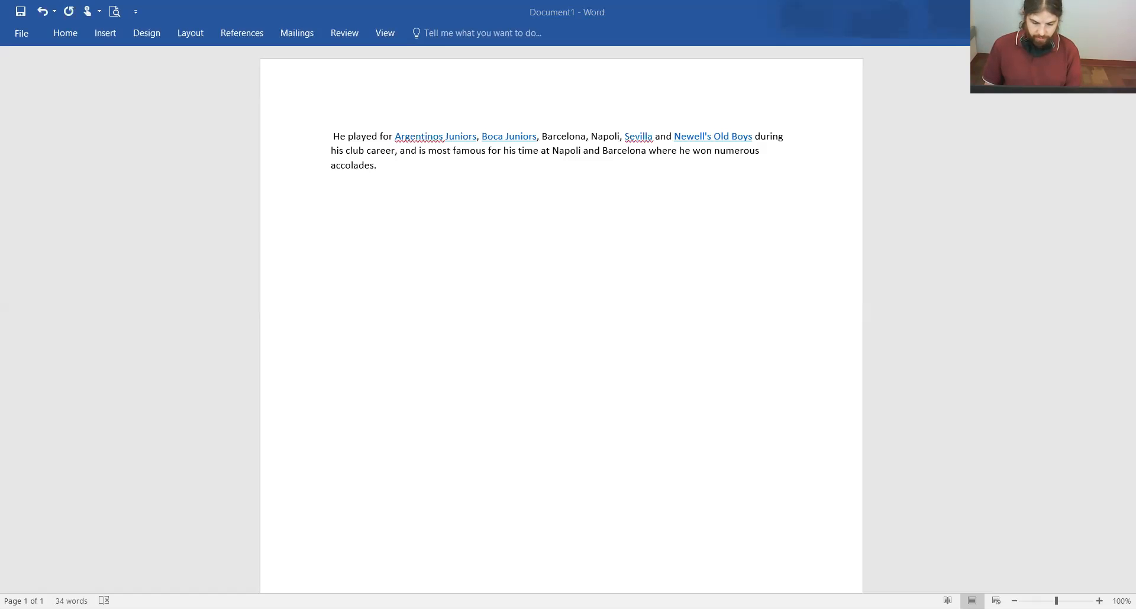
Step: Paste the copied paragraph beginning "Napoli would win their second league title" as text only below the first paragraph, and delete it again
left_click(450, 227)
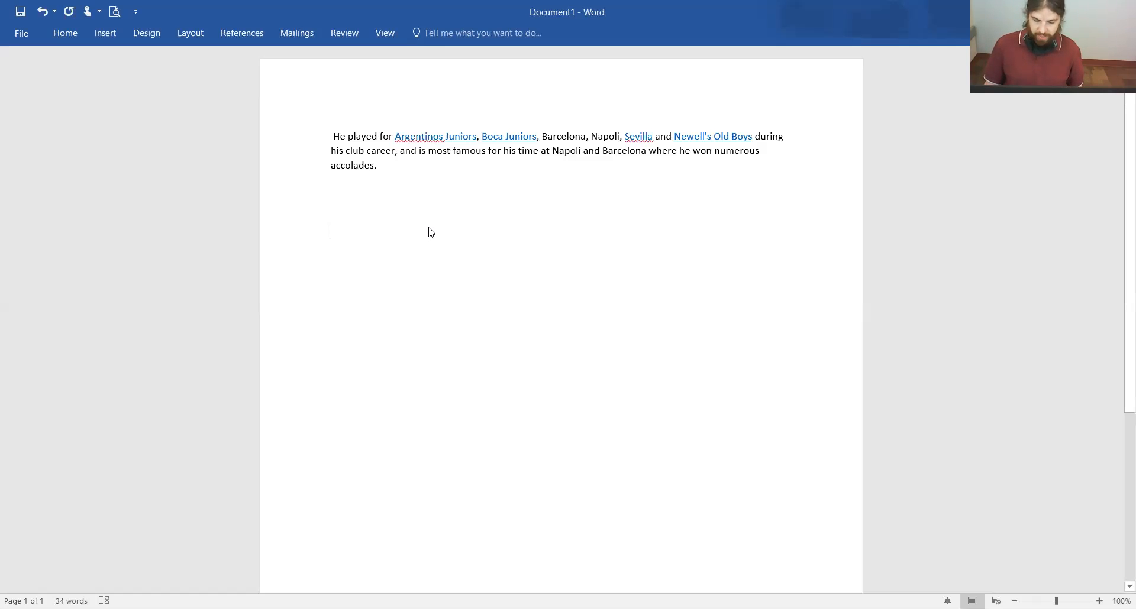
right_click(428, 228)
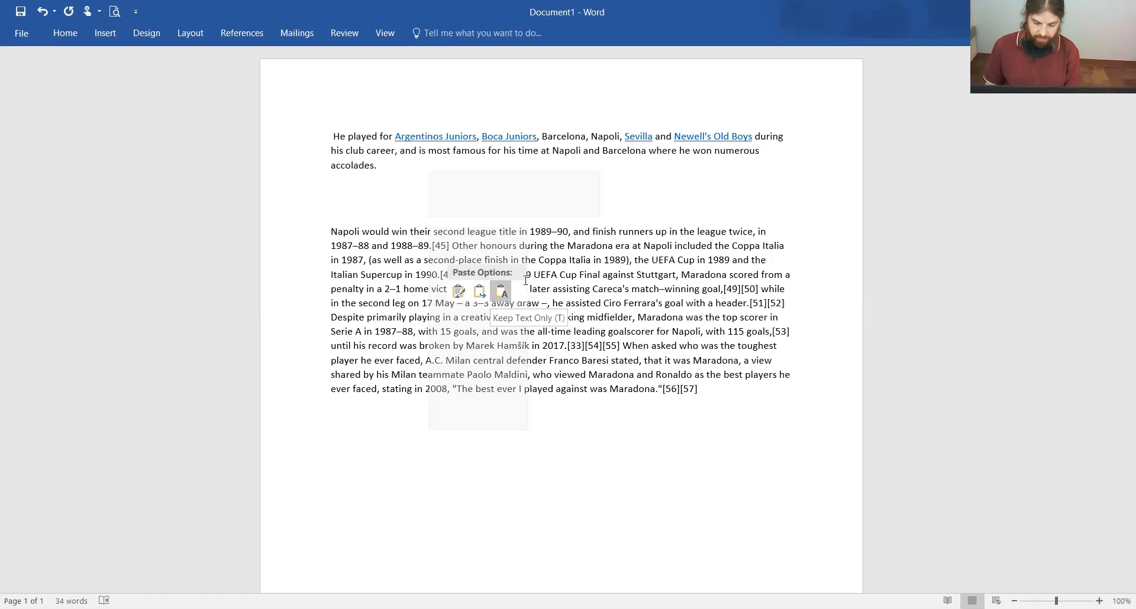
left_click(501, 292)
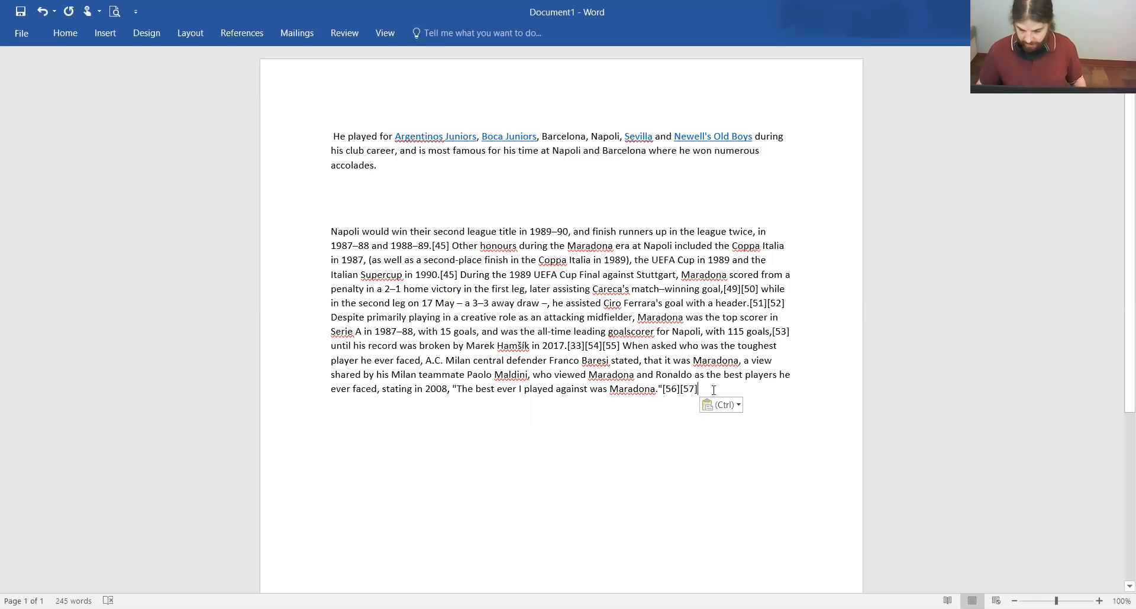
left_click_drag(704, 389, 297, 230)
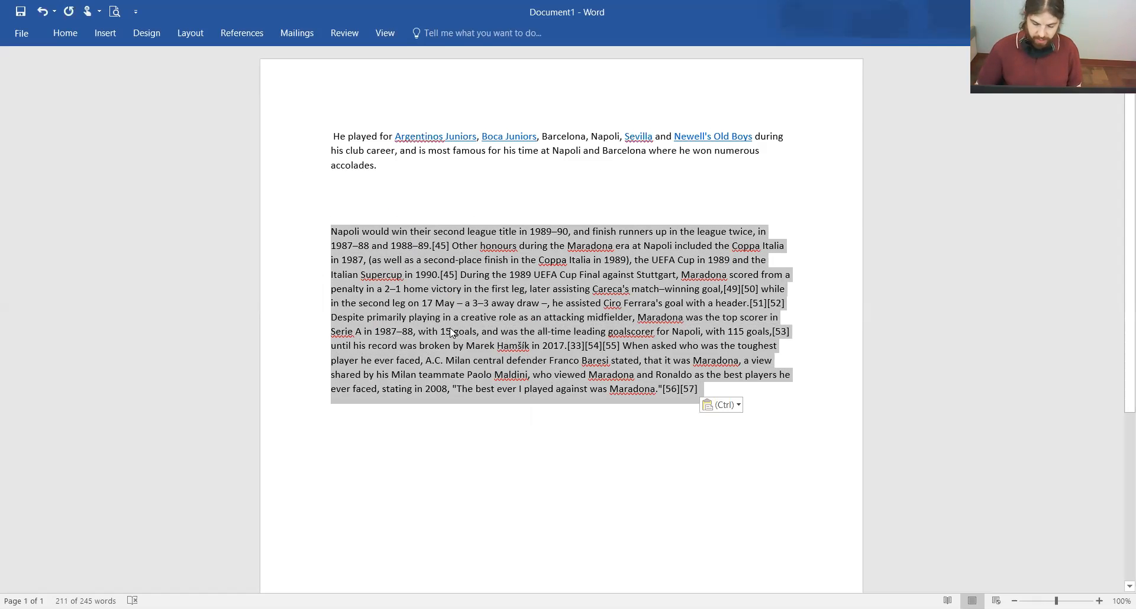
key("Delete")
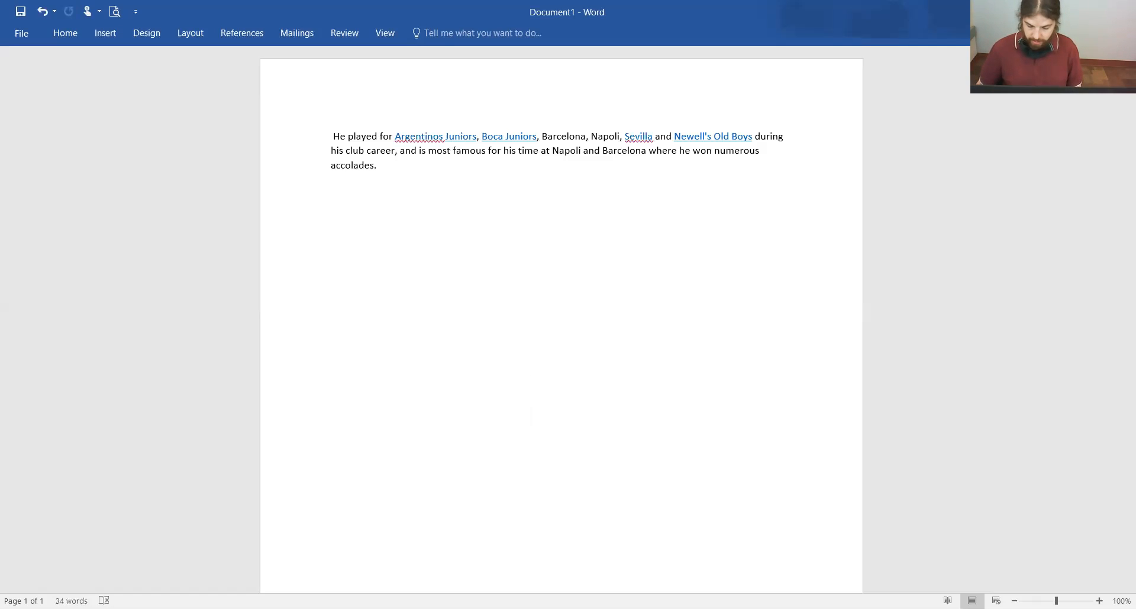
Step: Paste the copied paragraph beginning "While Maradona was successful on the field" below the first paragraph, using the Keep Text Only option
key("alt+Tab")
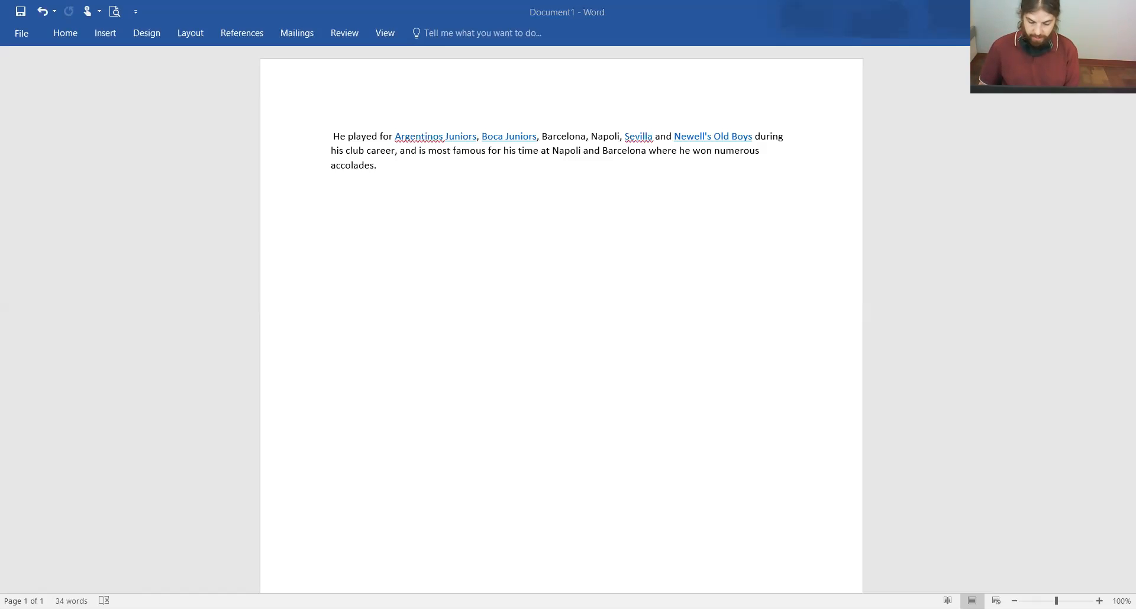
key("alt+Tab")
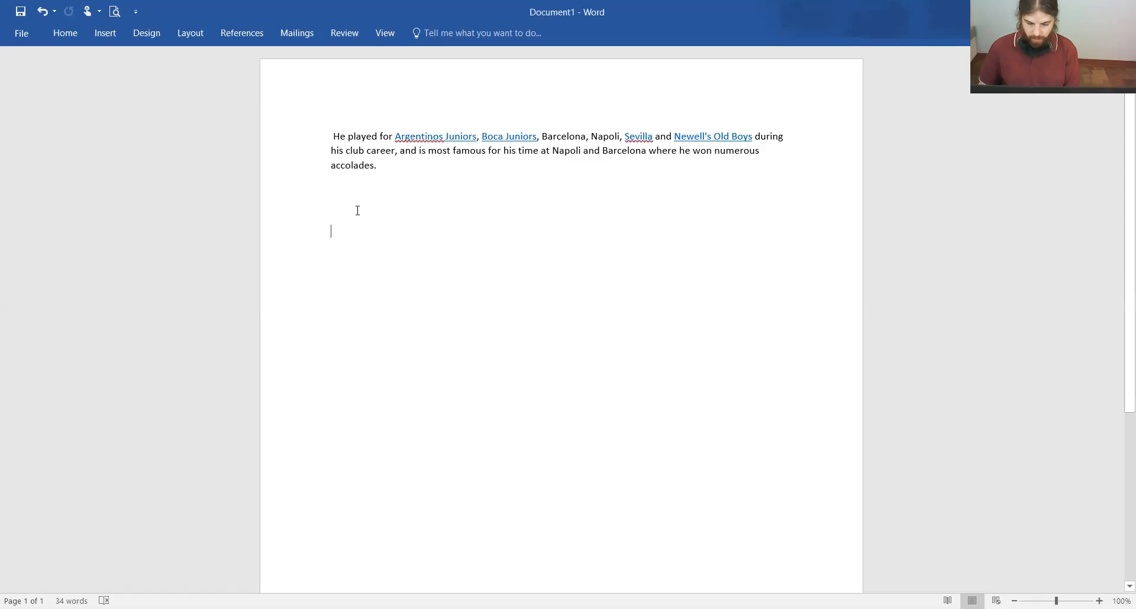
right_click(358, 211)
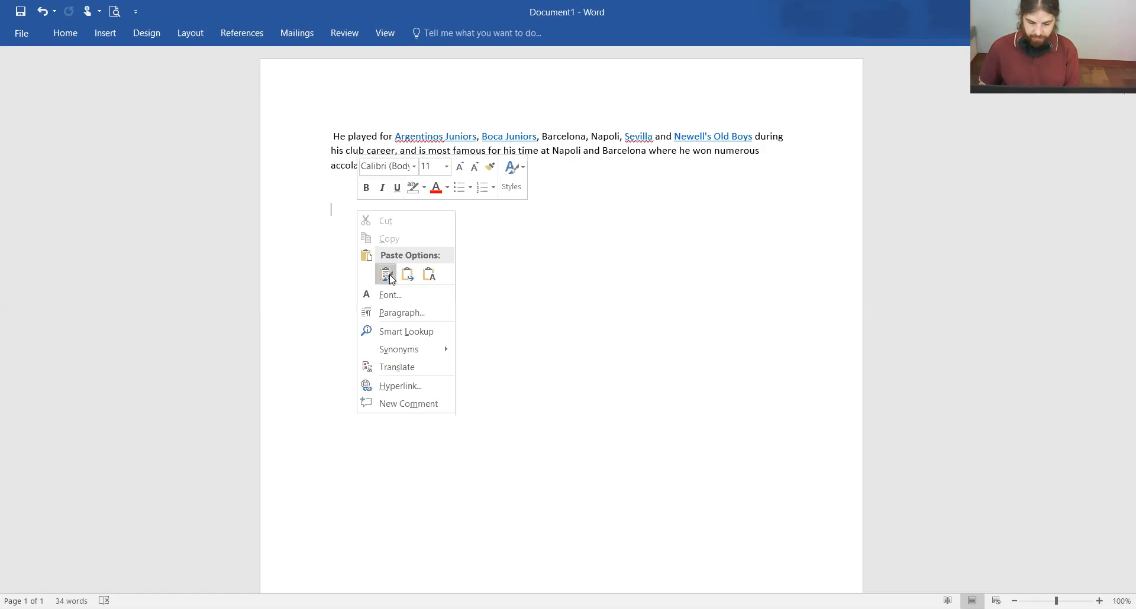
left_click(428, 274)
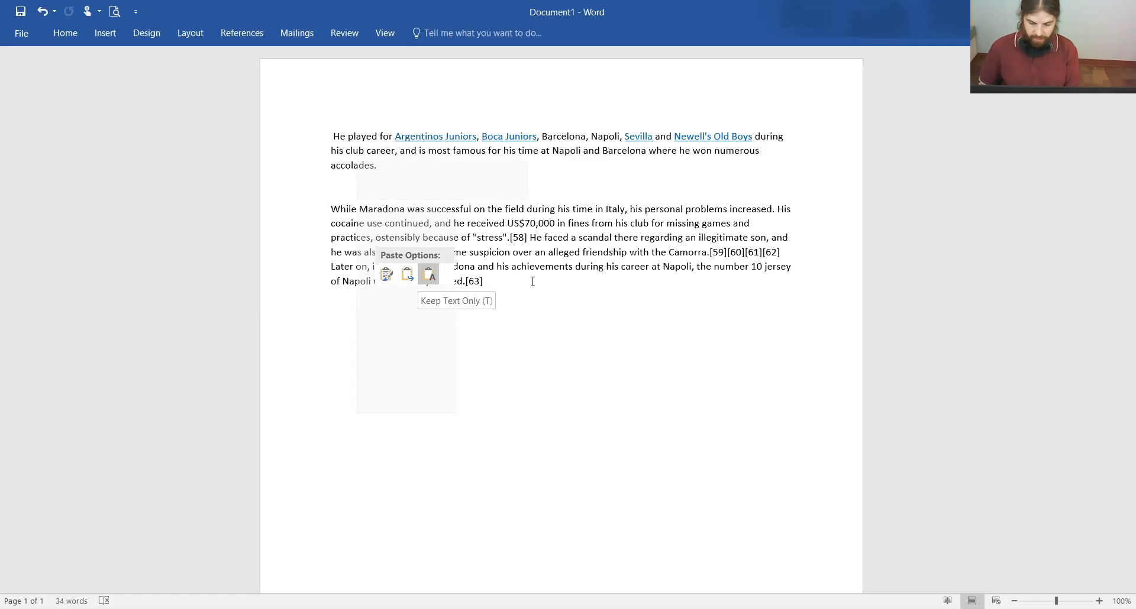
double_click(500, 280)
left_click(494, 277)
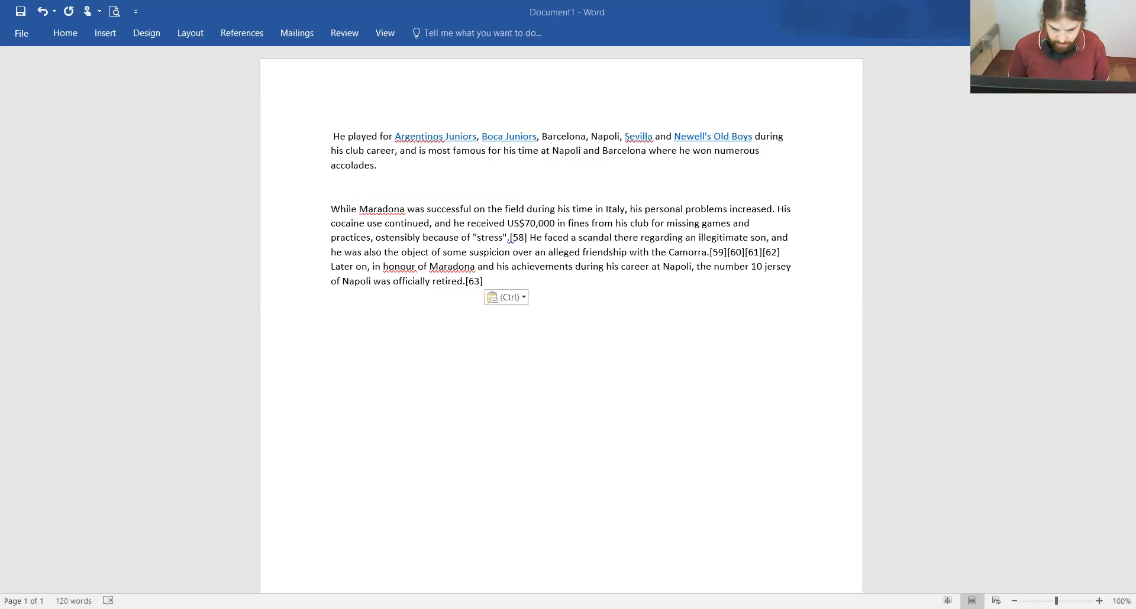
key("Escape")
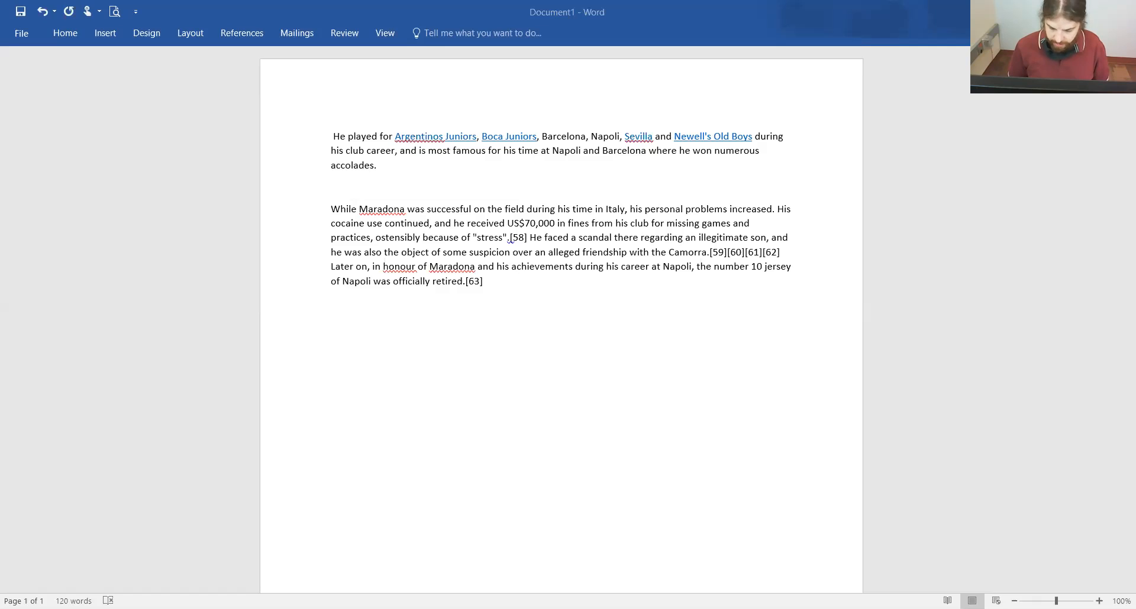
key("Return")
key("Return")
key("Return")
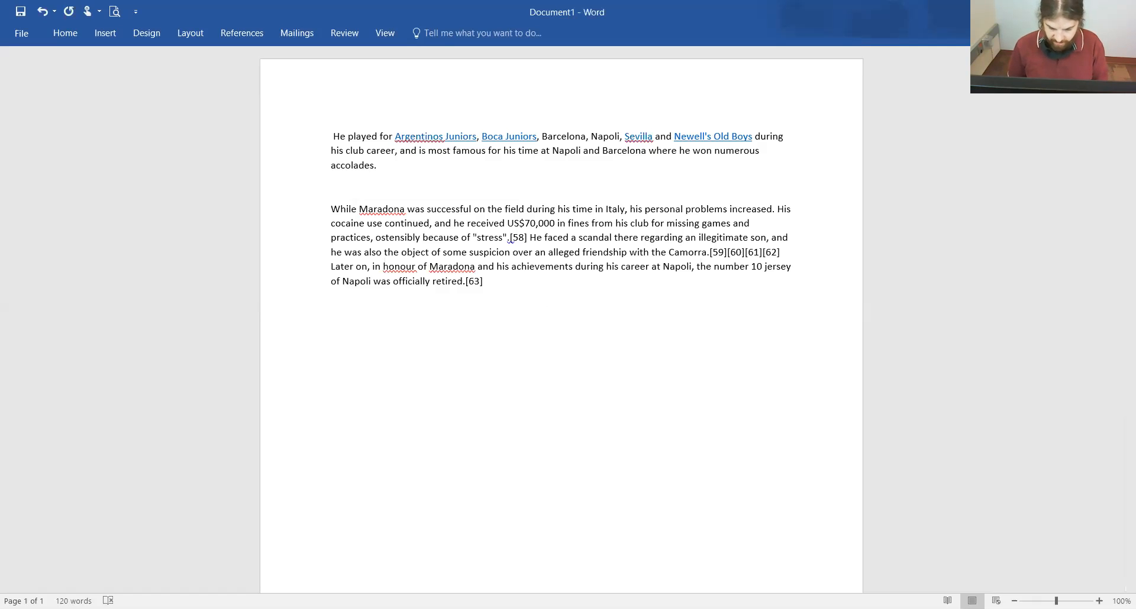
right_click(445, 342)
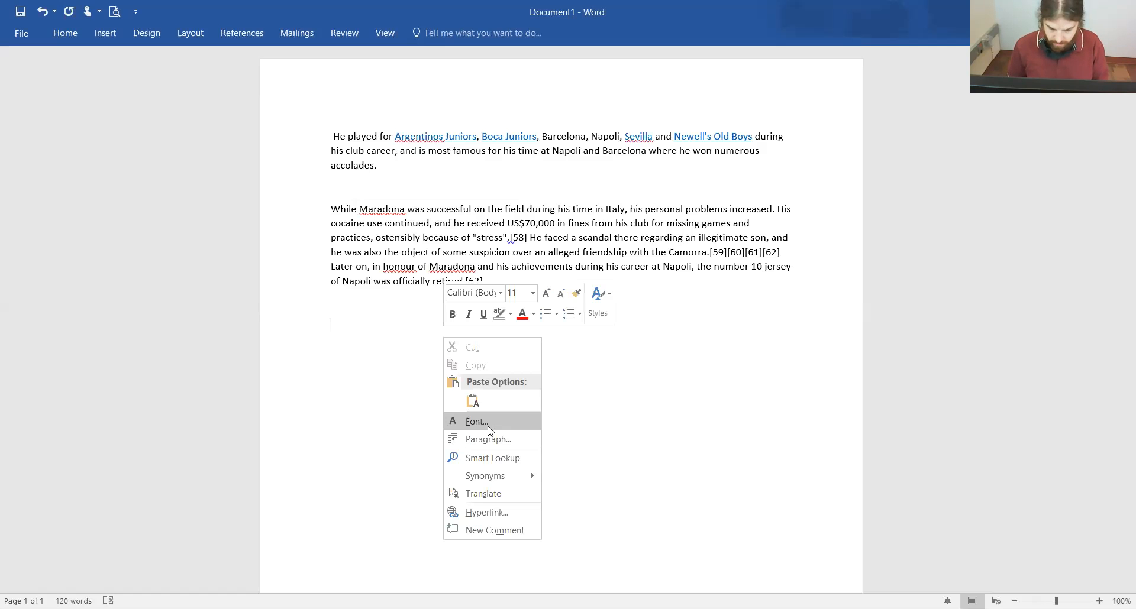
left_click(475, 403)
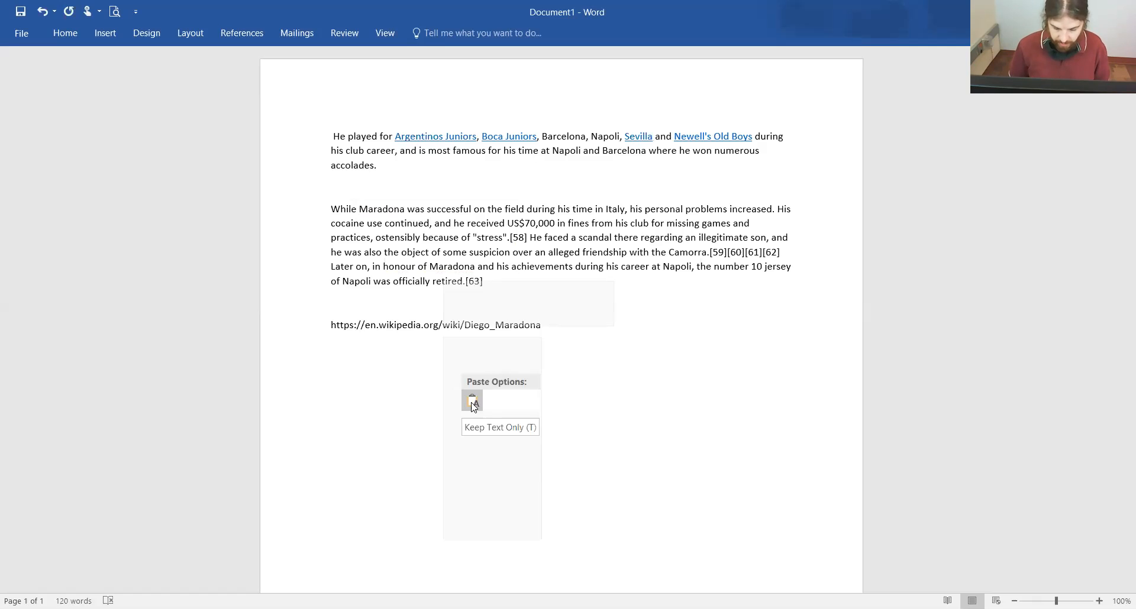
left_click(472, 403)
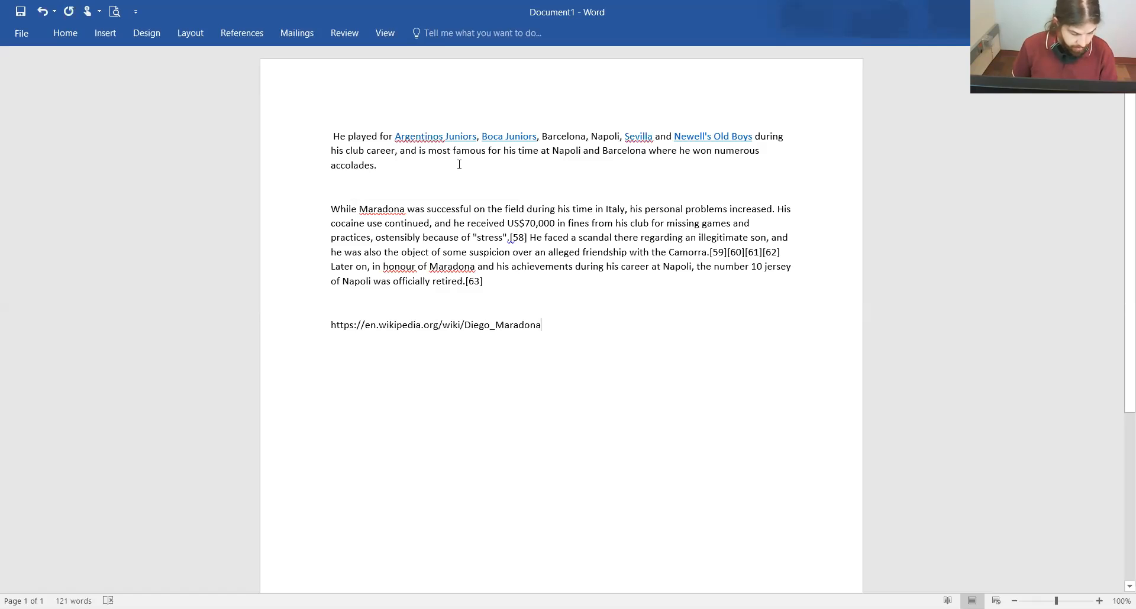
Step: Change the first paragraph's font to Times New Roman and its font color to the light blue theme color
left_click_drag(395, 166, 315, 139)
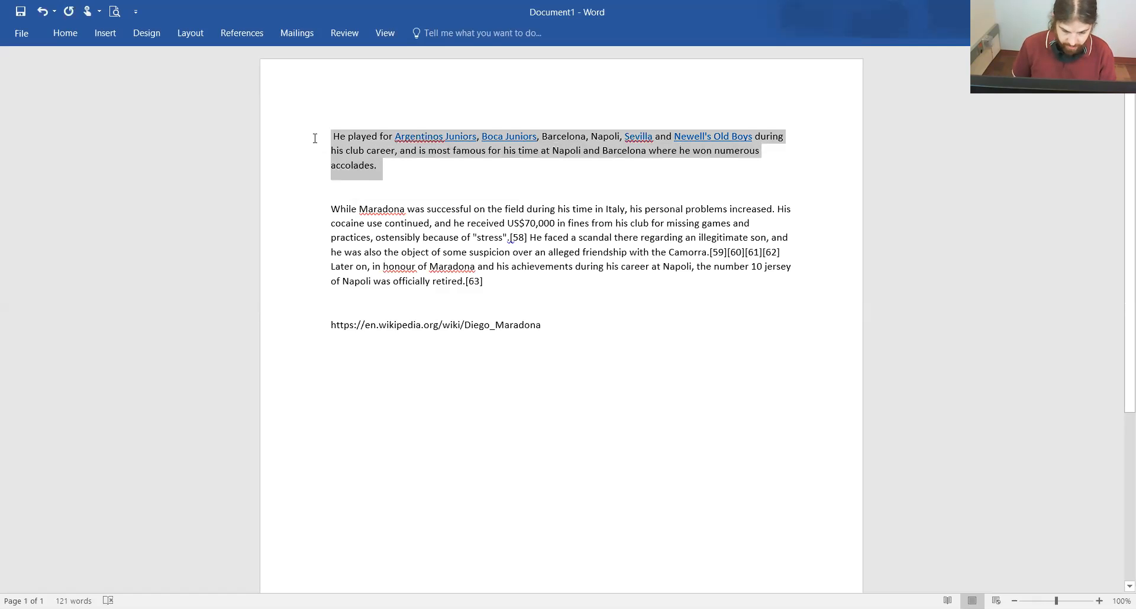
left_click(71, 37)
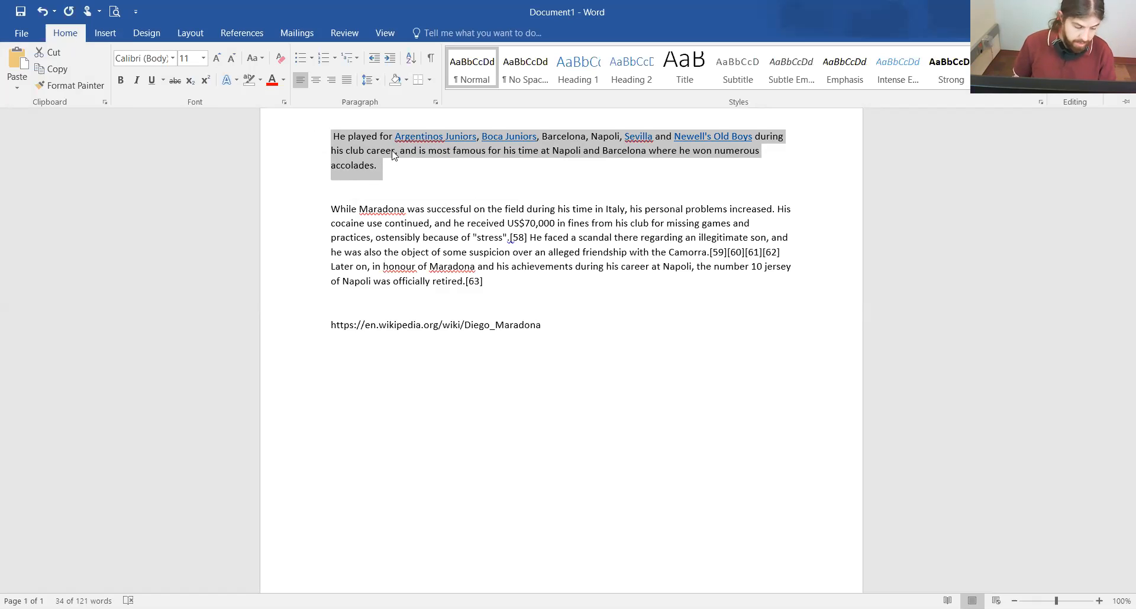
left_click(173, 58)
scroll(301, 164, "down", 10)
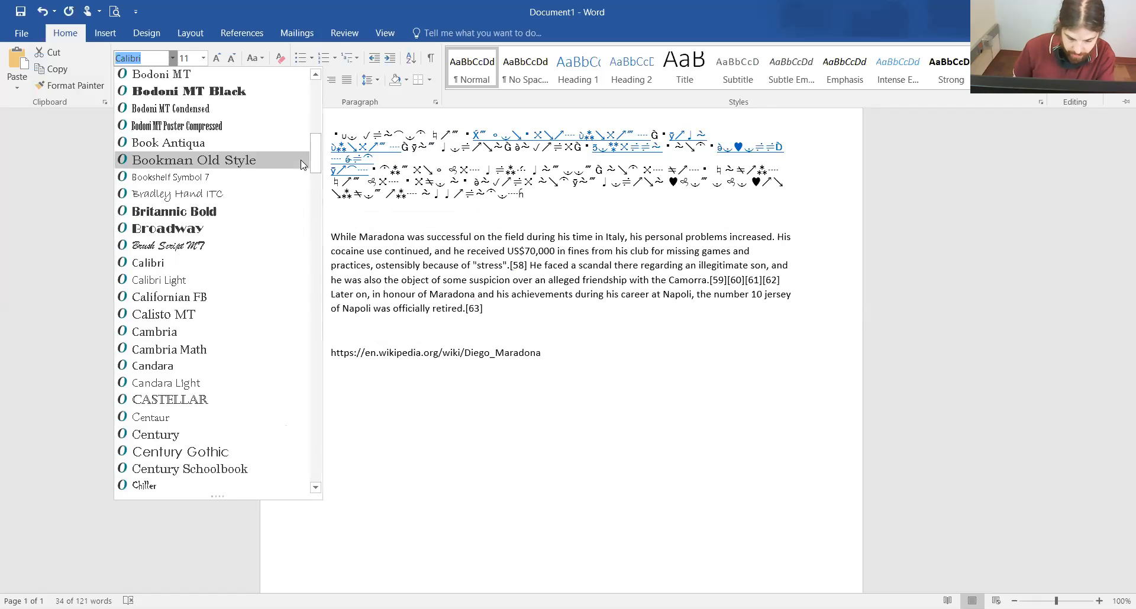
left_click_drag(315, 159, 313, 460)
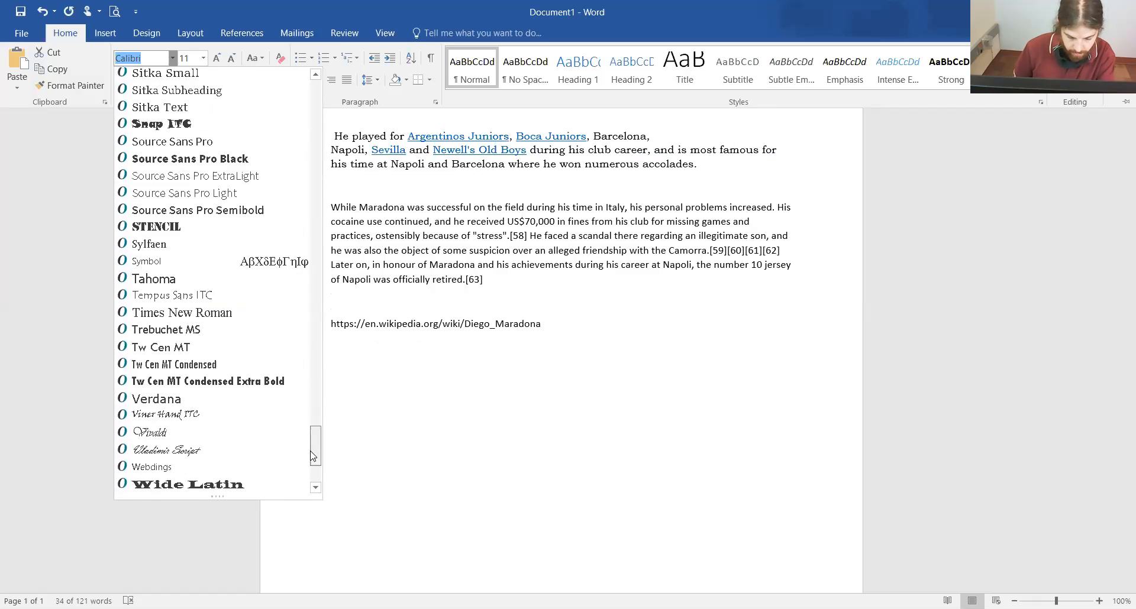
left_click(235, 315)
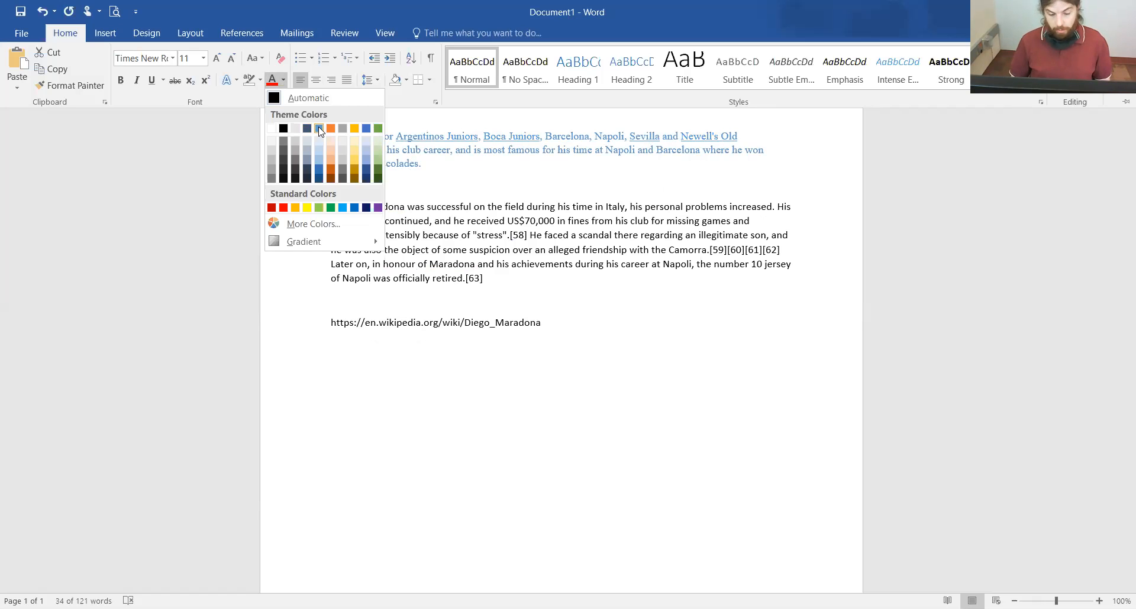
left_click(319, 128)
key("ctrl+F1")
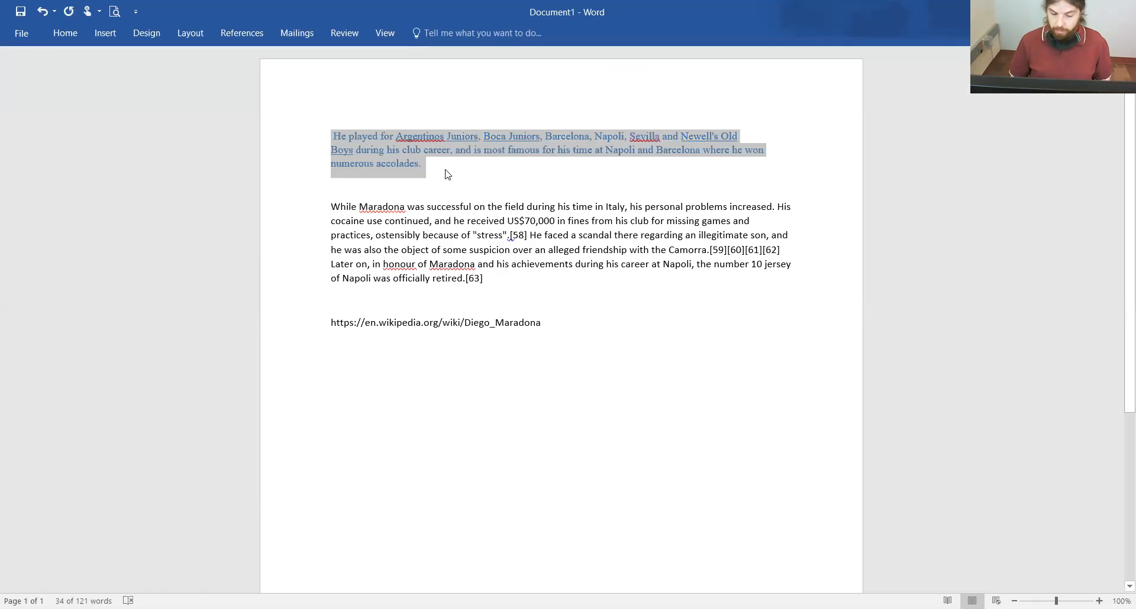
Step: Apply bold formatting to the entire first paragraph, from "He played for" through "numerous accolades."
left_click(65, 33)
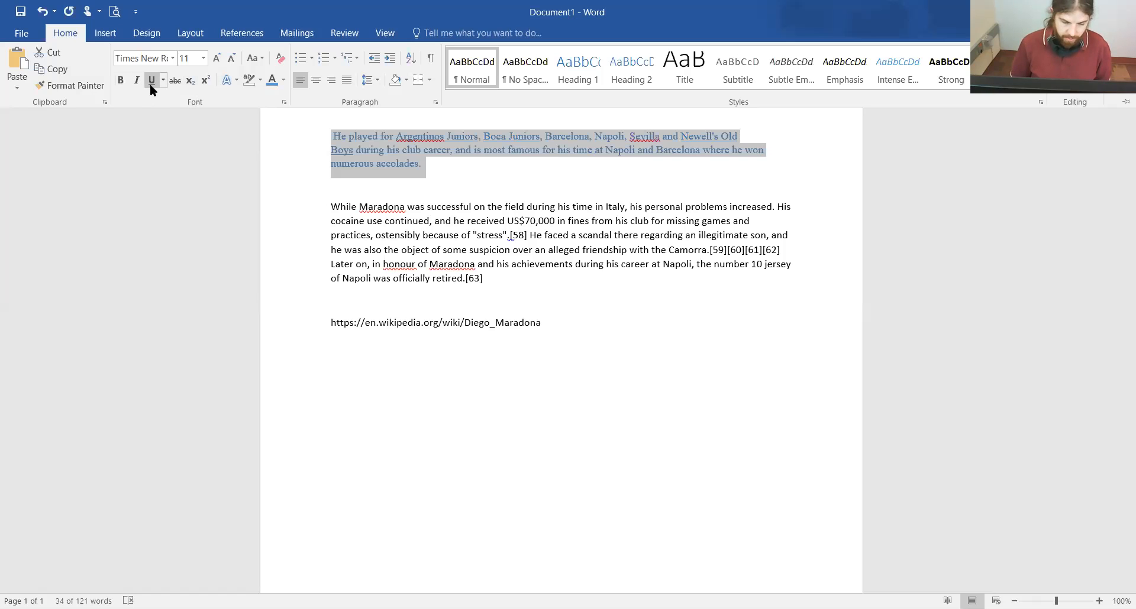
left_click(120, 80)
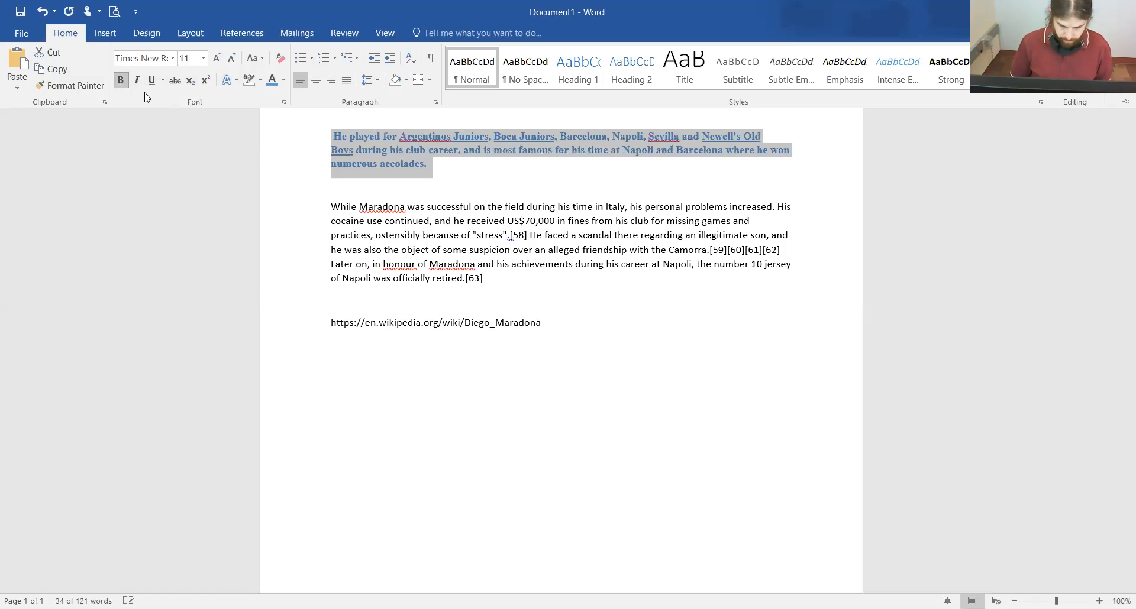
key("ctrl+F1")
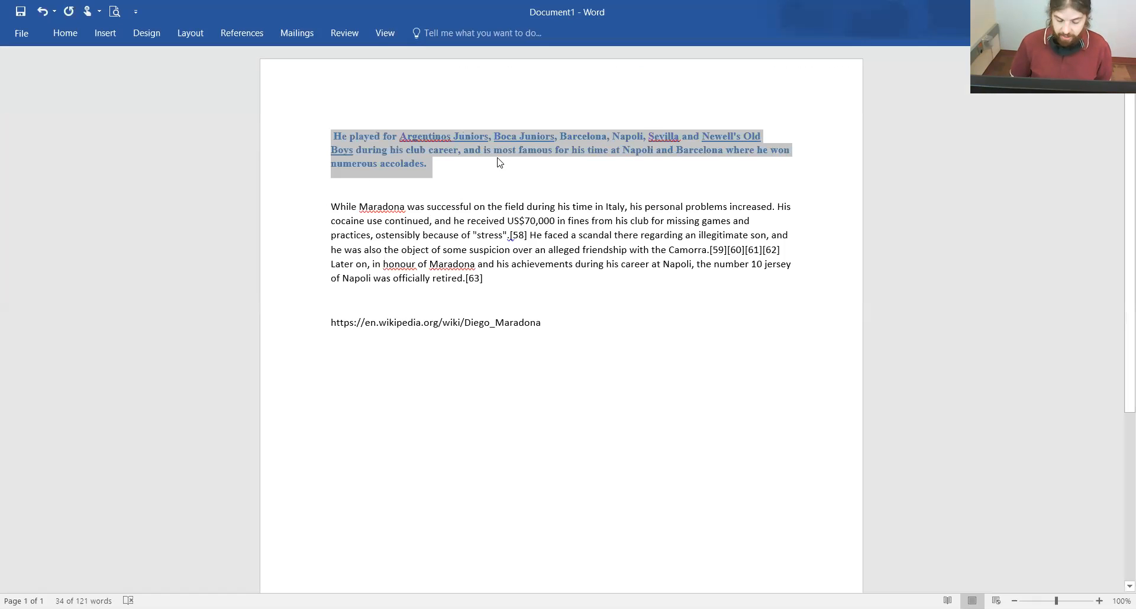
left_click(449, 166)
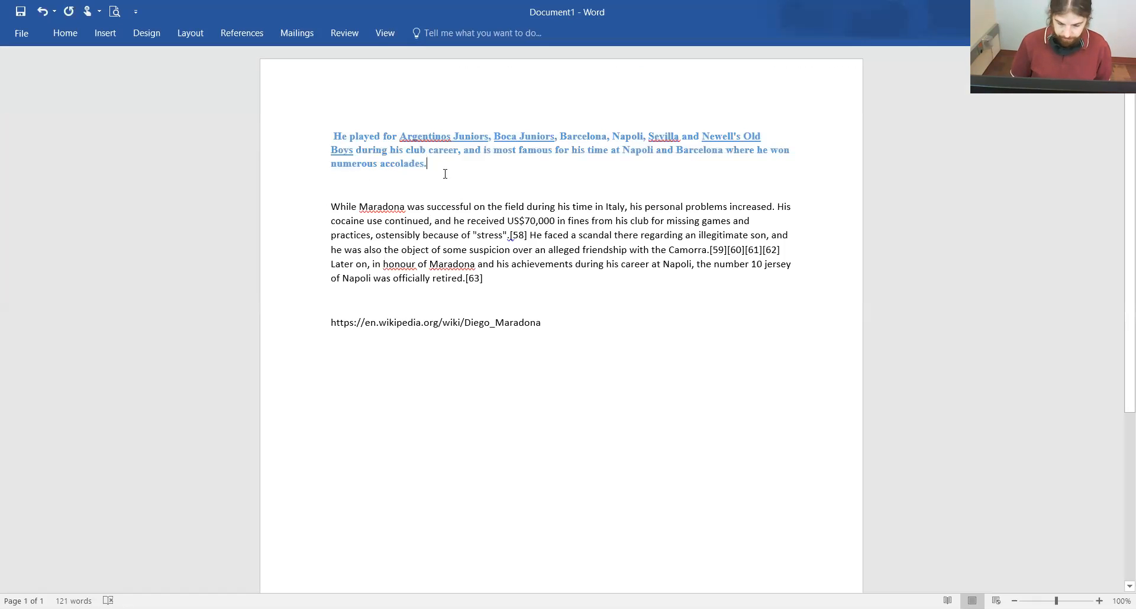
Step: Apply italic and underline formatting to the whole first paragraph
triple_click(390, 160)
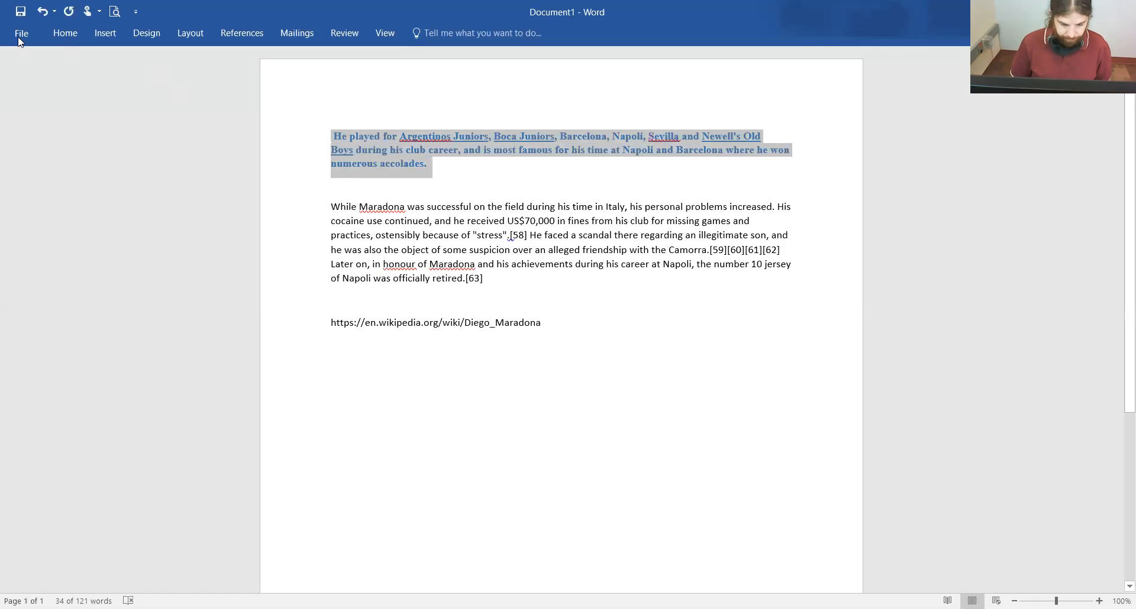
left_click(51, 38)
left_click(136, 80)
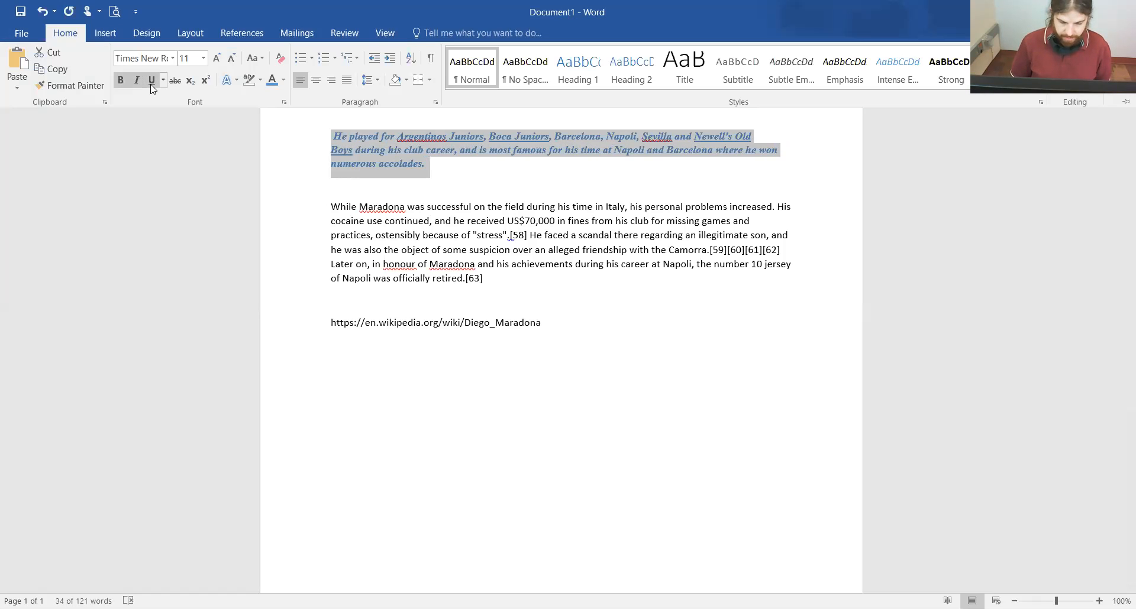
left_click(152, 81)
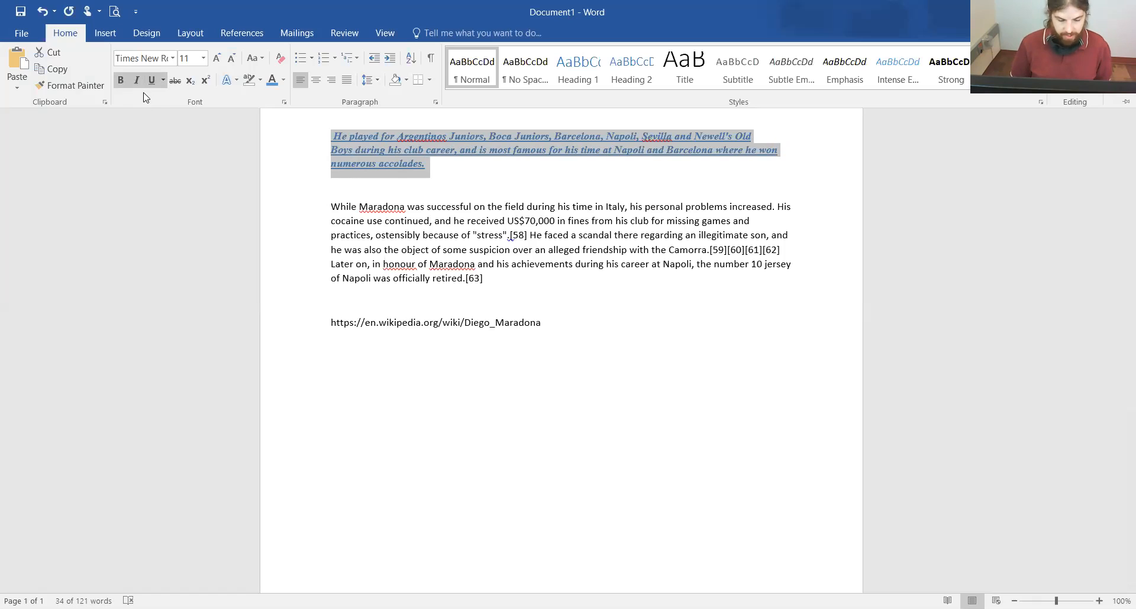
Step: Remove the underline, italic and bold formatting from the first paragraph
left_click(153, 78)
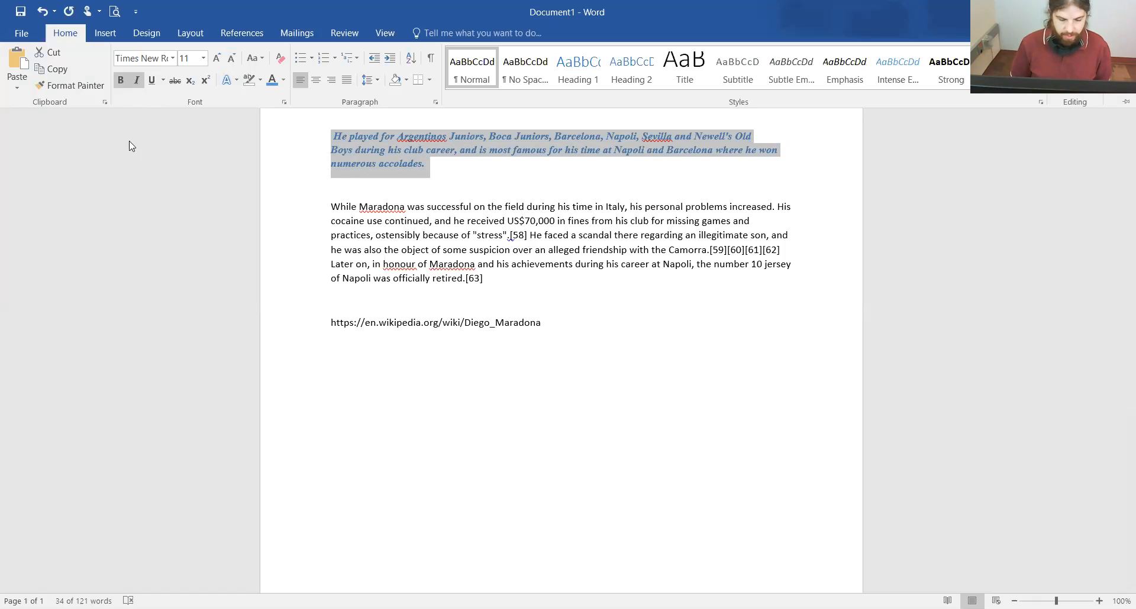
left_click(132, 81)
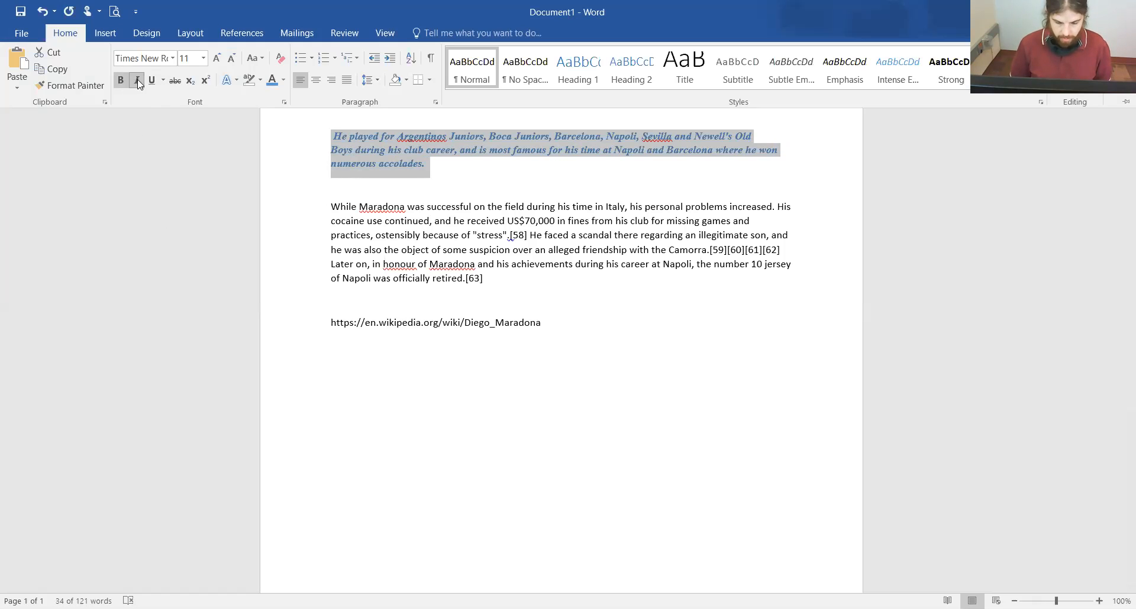
left_click(121, 81)
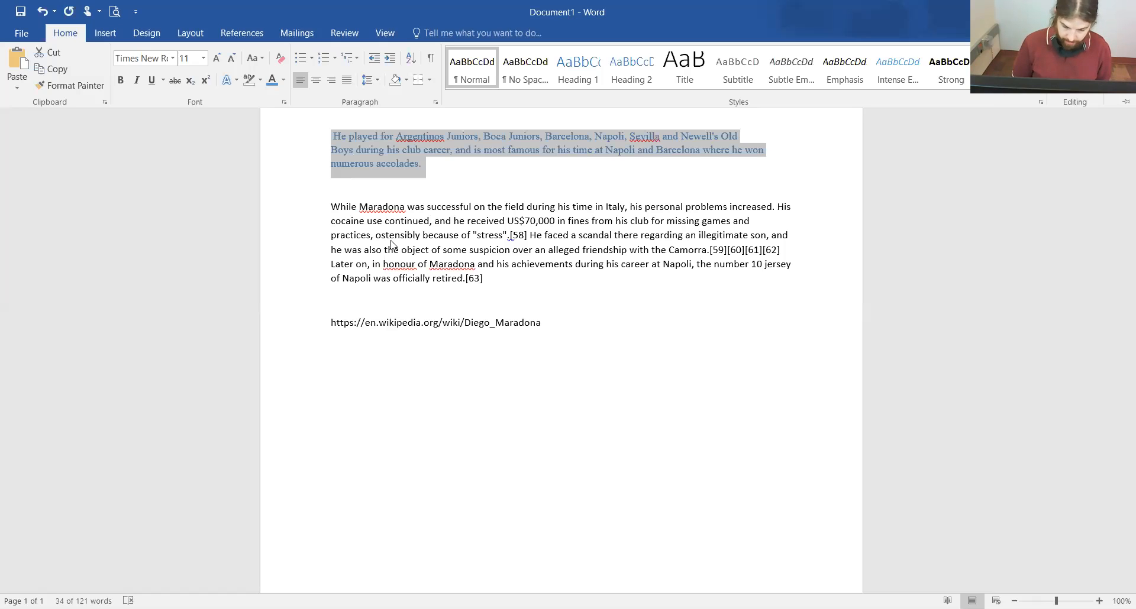
Step: Add a small space before "While" at the start of the second paragraph
left_click(456, 283)
double_click(454, 282)
left_click(541, 308)
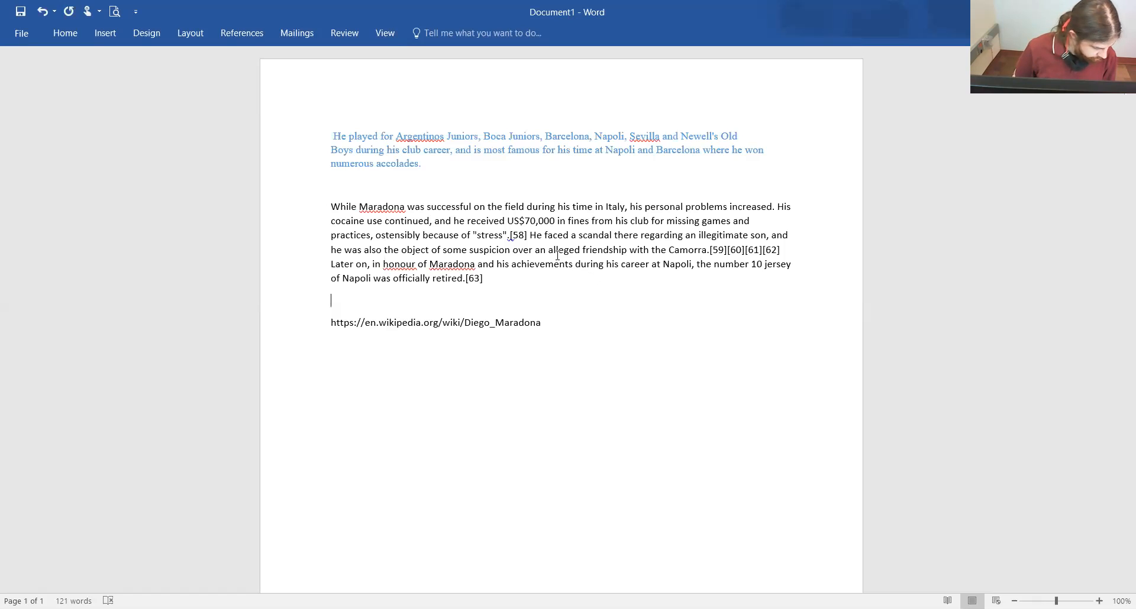
left_click(333, 208)
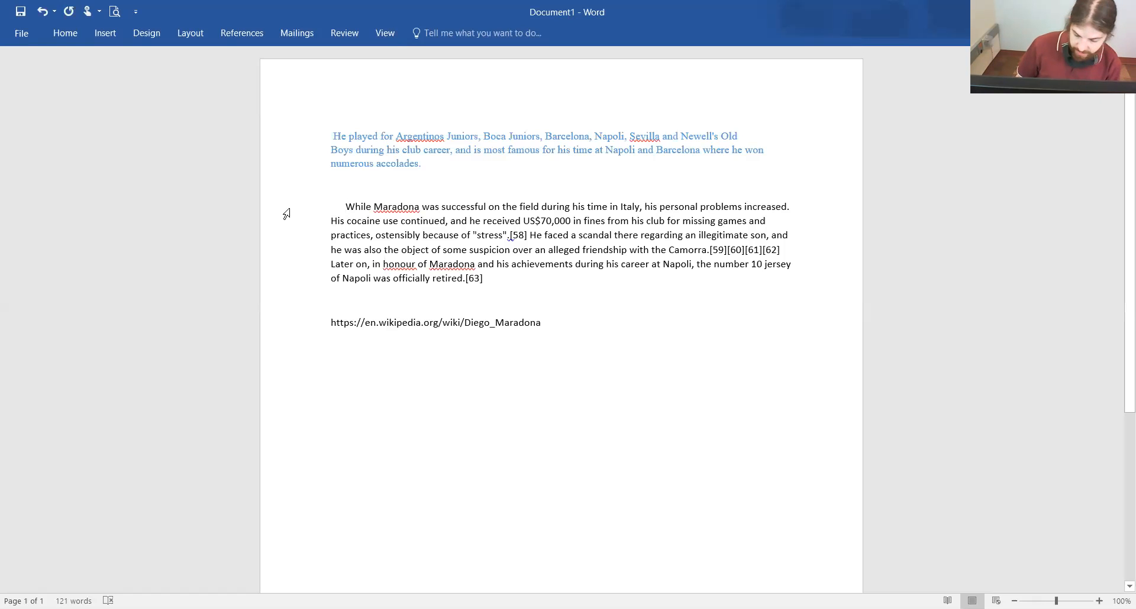
Step: Try right and center alignment on the second paragraph, and return it to left alignment
left_click(73, 41)
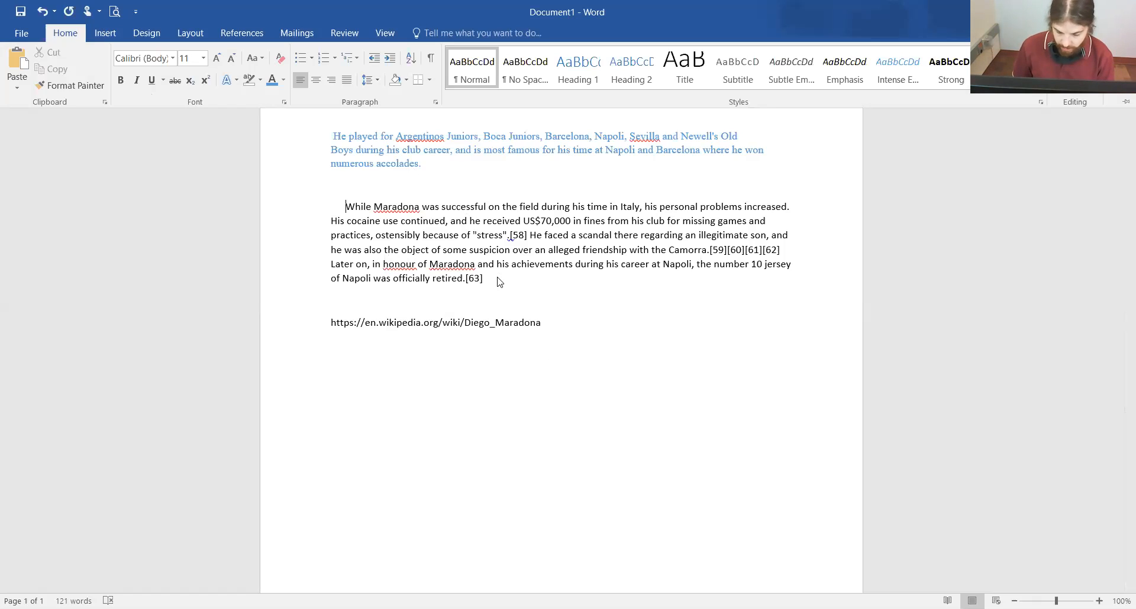
key("ctrl+F1")
left_click_drag(489, 283, 340, 205)
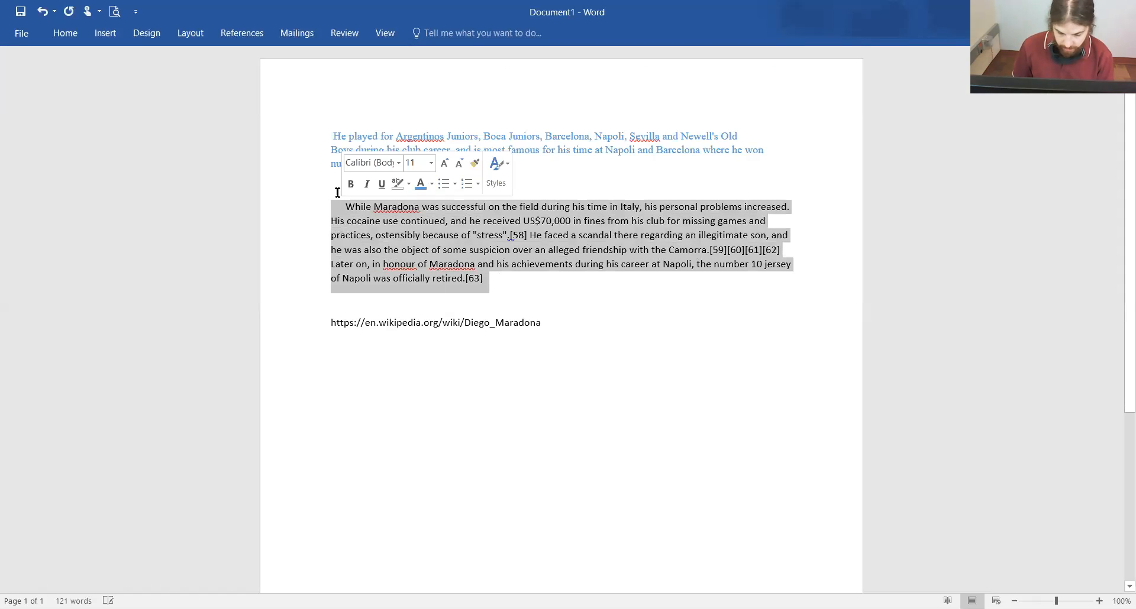
left_click(75, 35)
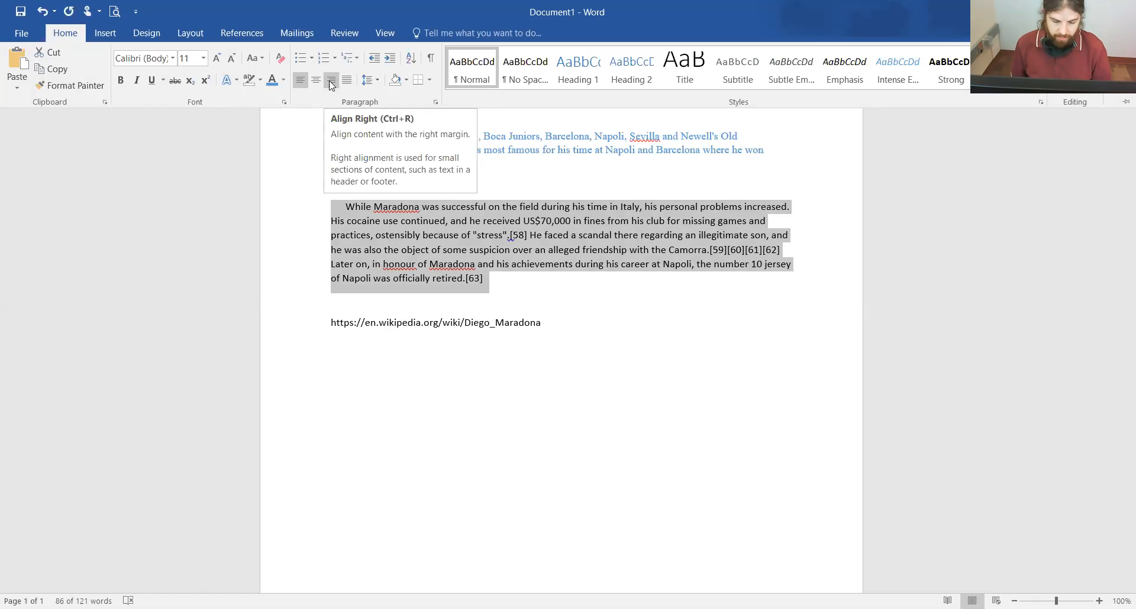
left_click(332, 83)
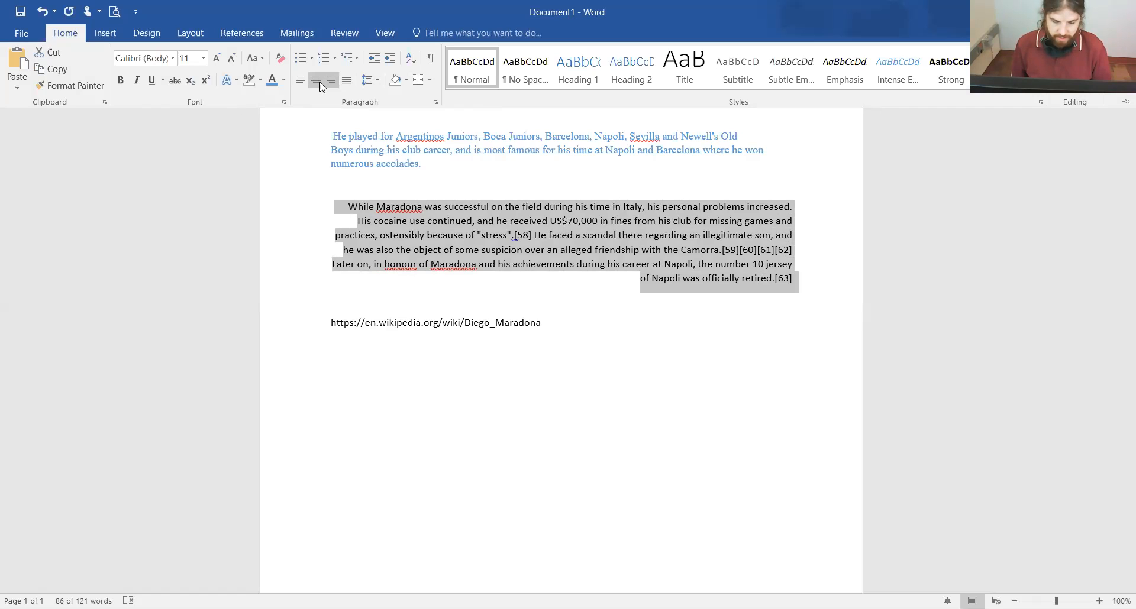
left_click(317, 81)
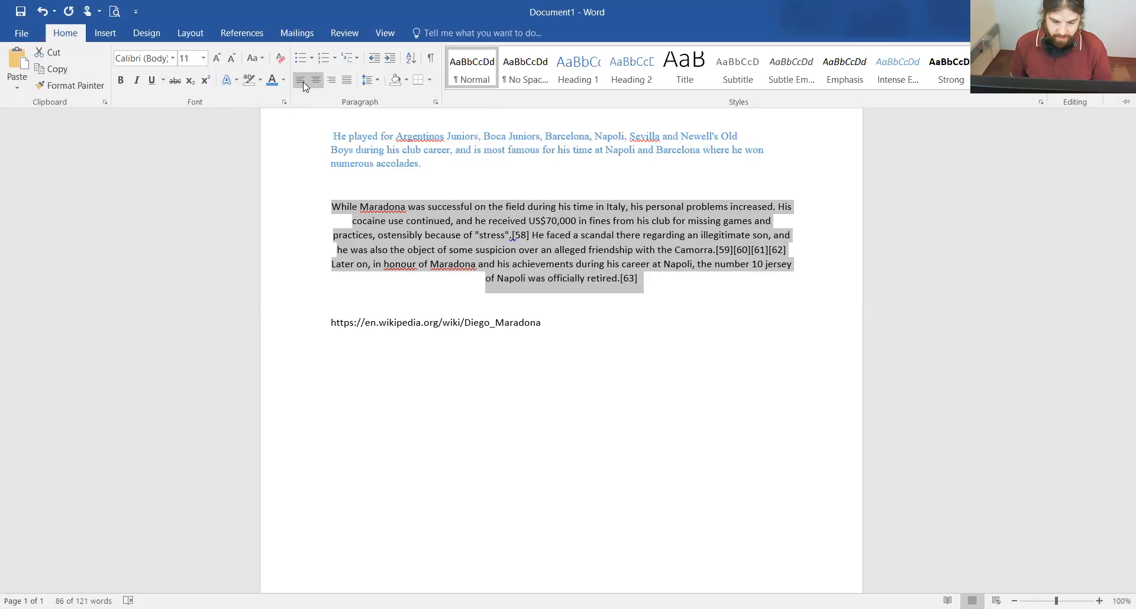
left_click(303, 82)
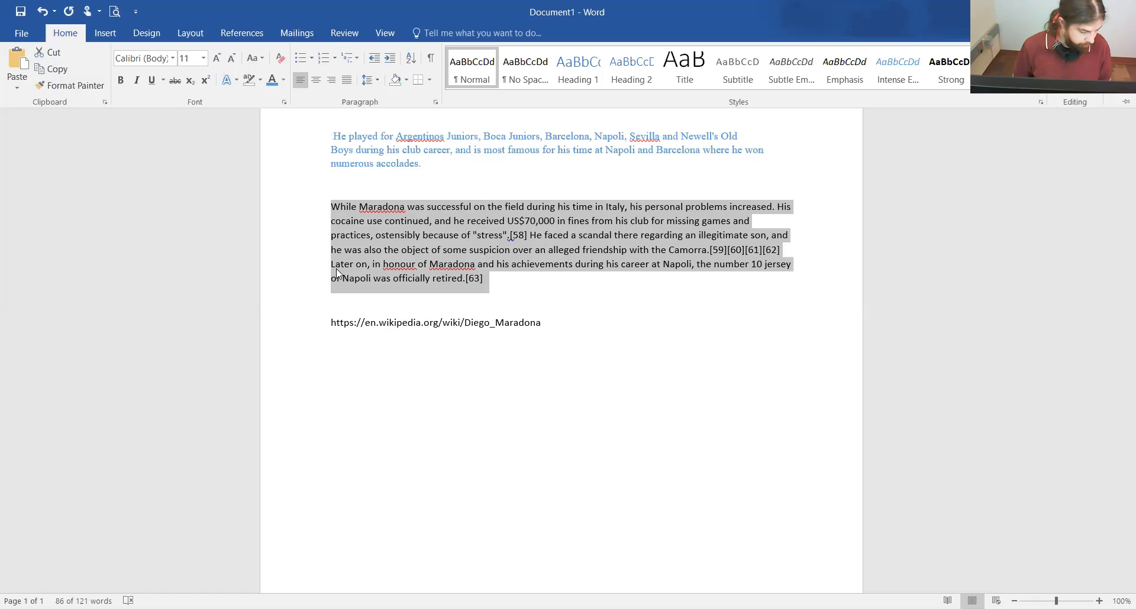
Step: Insert seven blank lines above the second paragraph, before "While Maradona was successful"
left_click(331, 209)
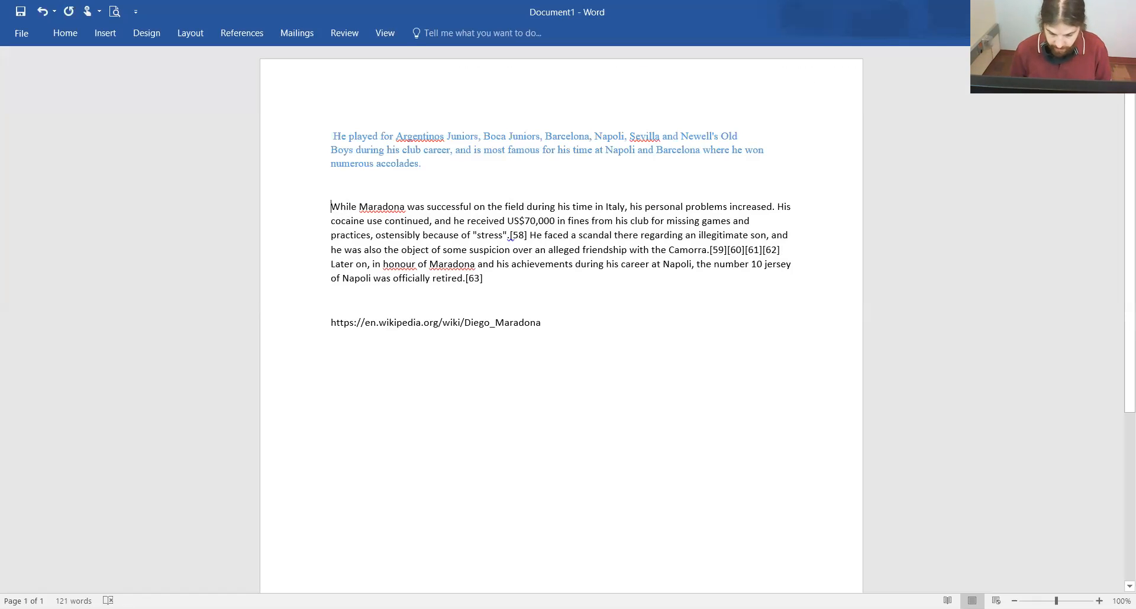
key("Return")
key("Return")
key("Return")
key("Return")
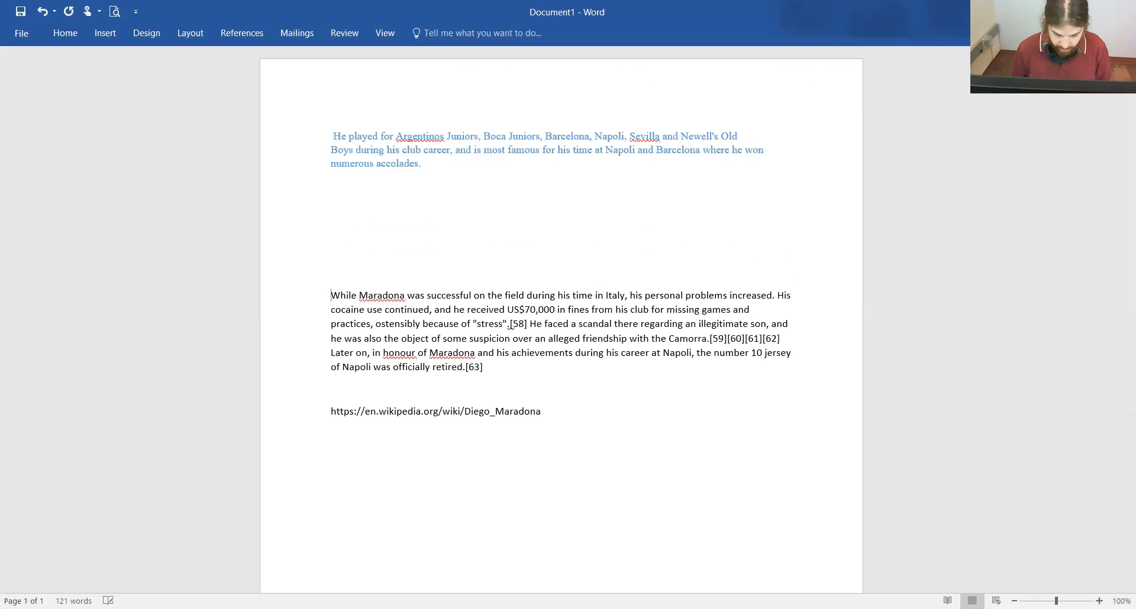
key("Return")
key("Return")
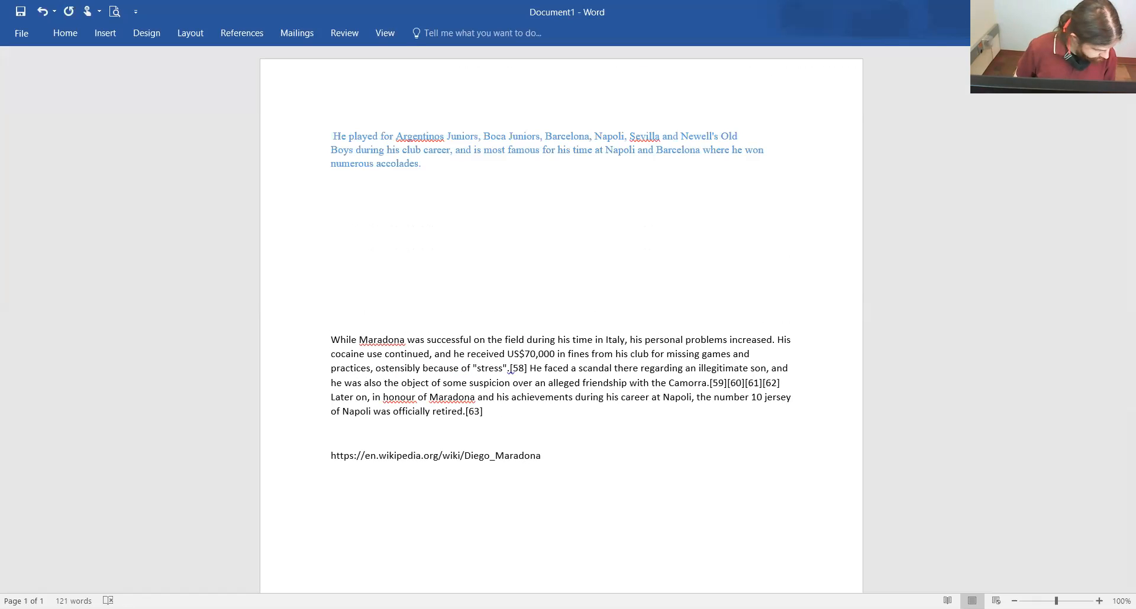
key("Return")
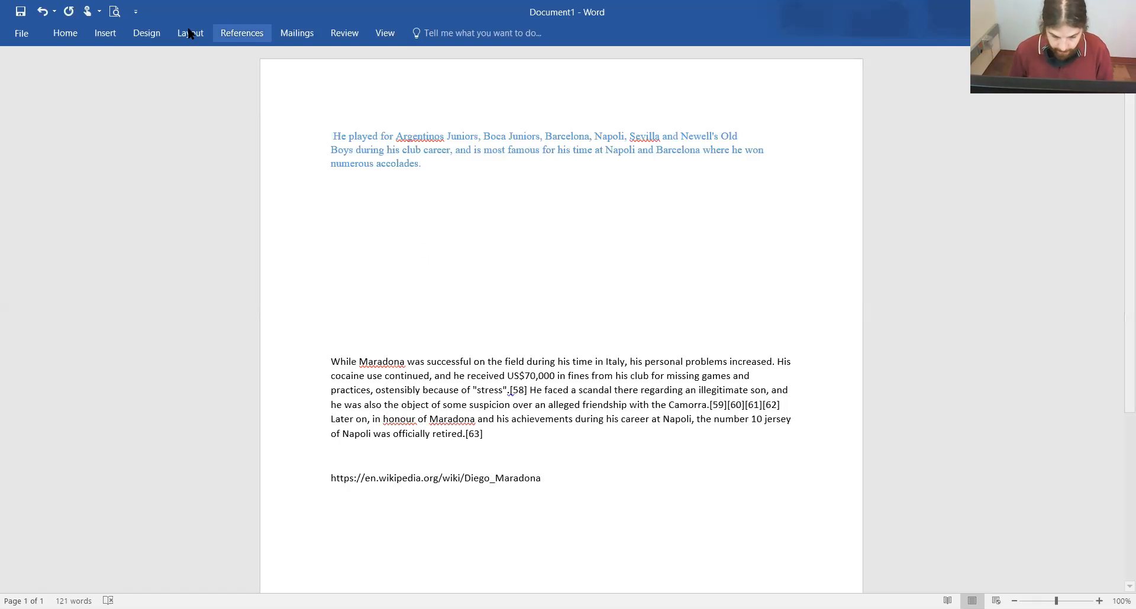
Step: Preview 1.5 line spacing on the entire second paragraph without applying it
left_click(66, 35)
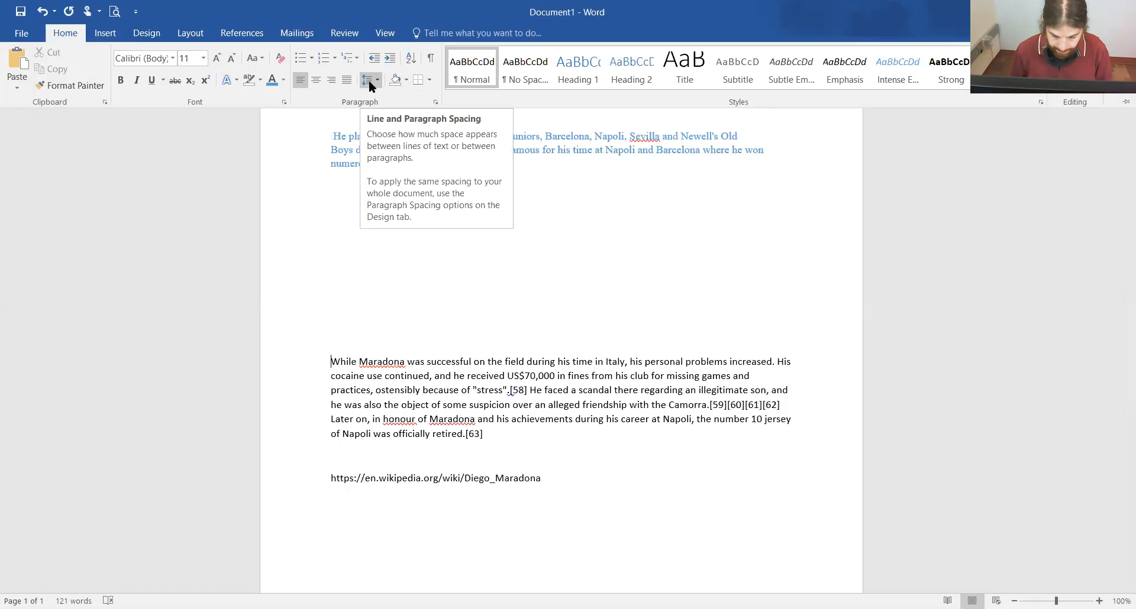
triple_click(504, 431)
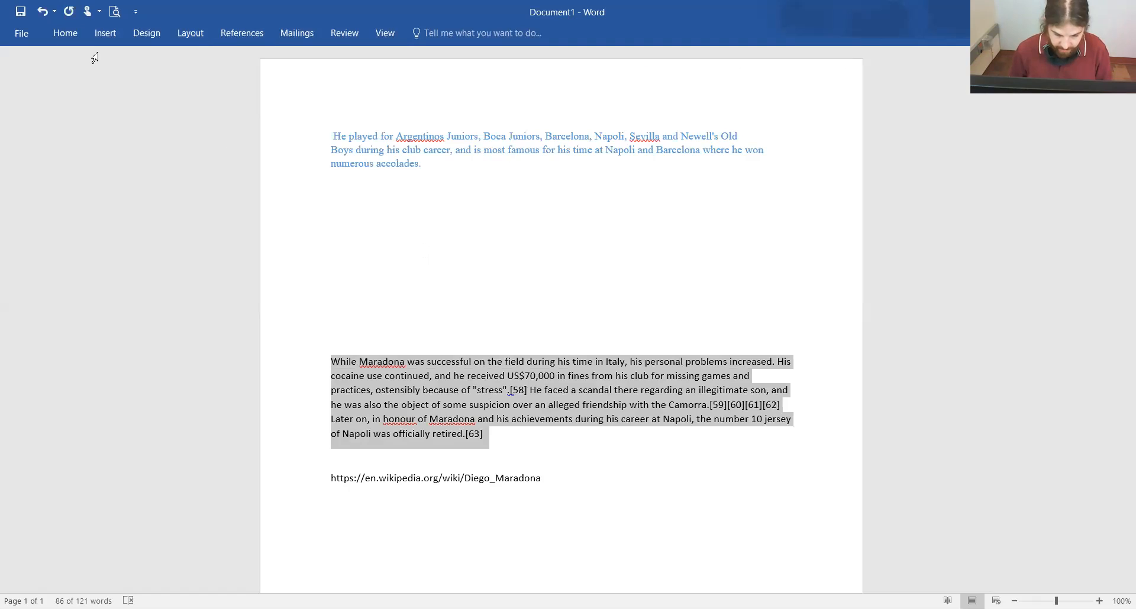
left_click(78, 33)
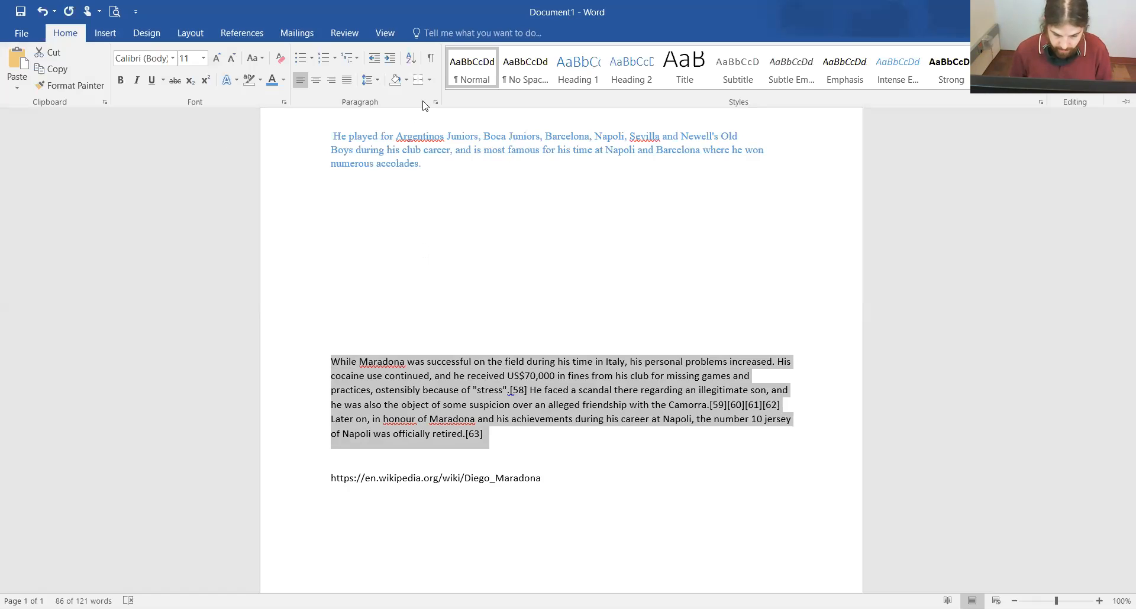
left_click(375, 80)
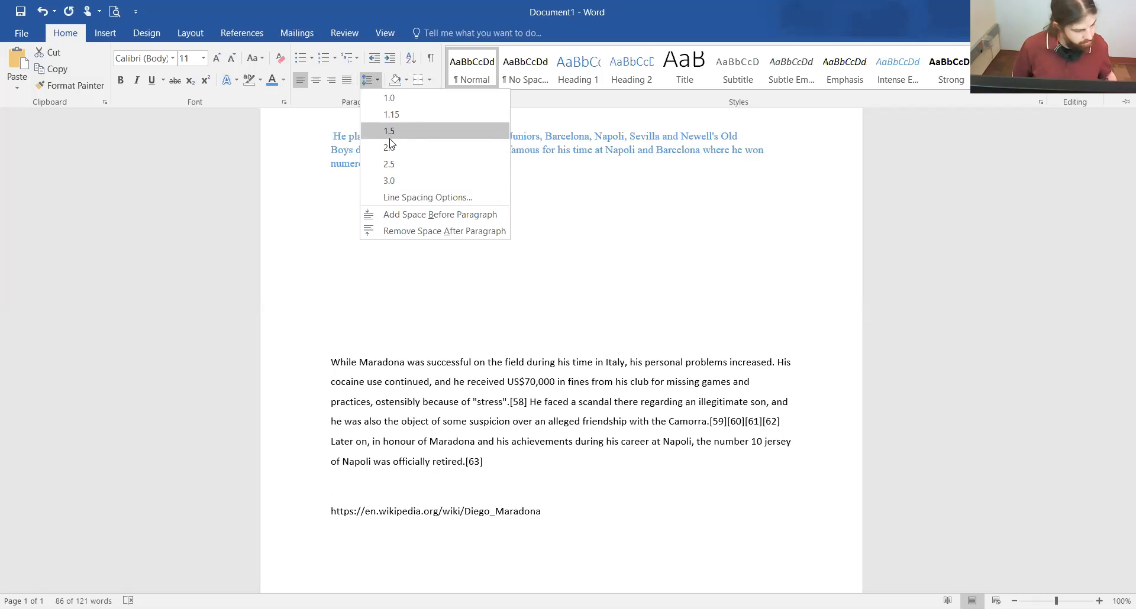
left_click(521, 323)
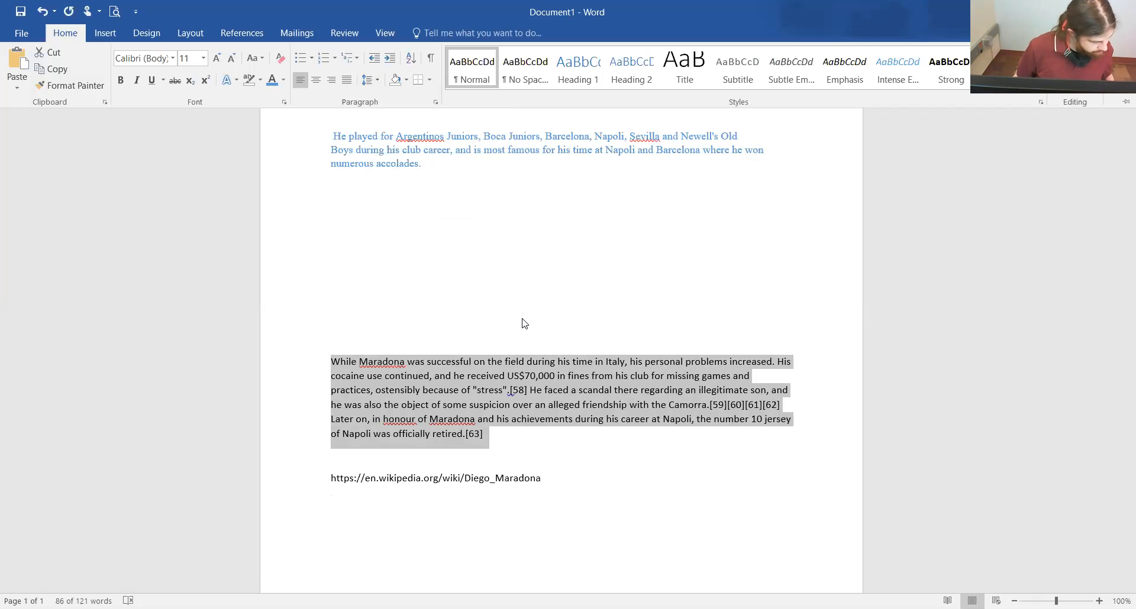
left_click(418, 317)
left_click(329, 361)
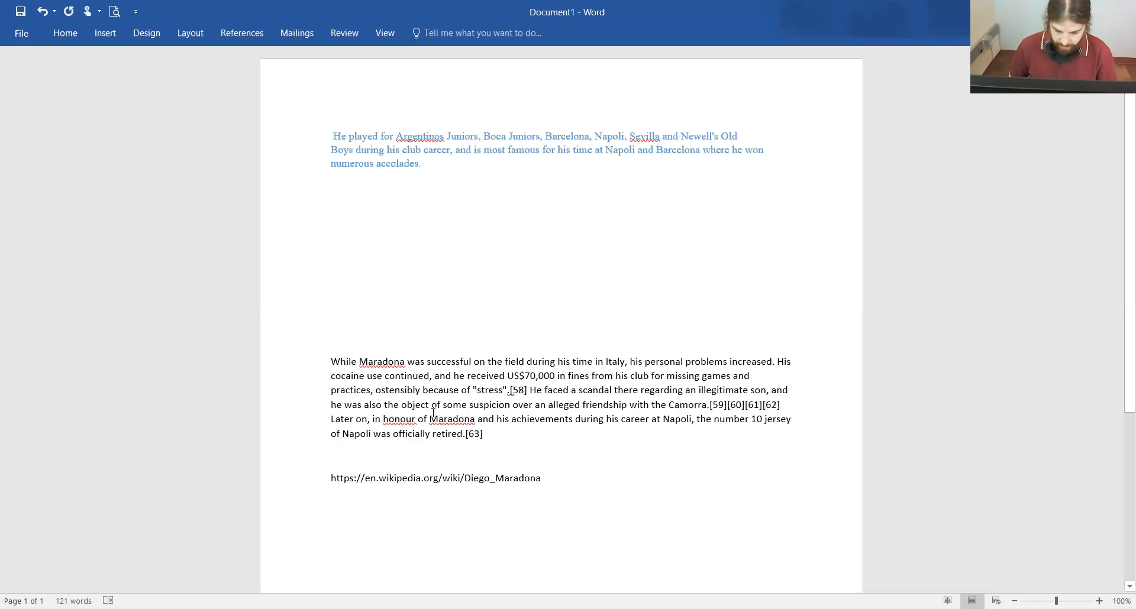
left_click(21, 34)
left_click(26, 31)
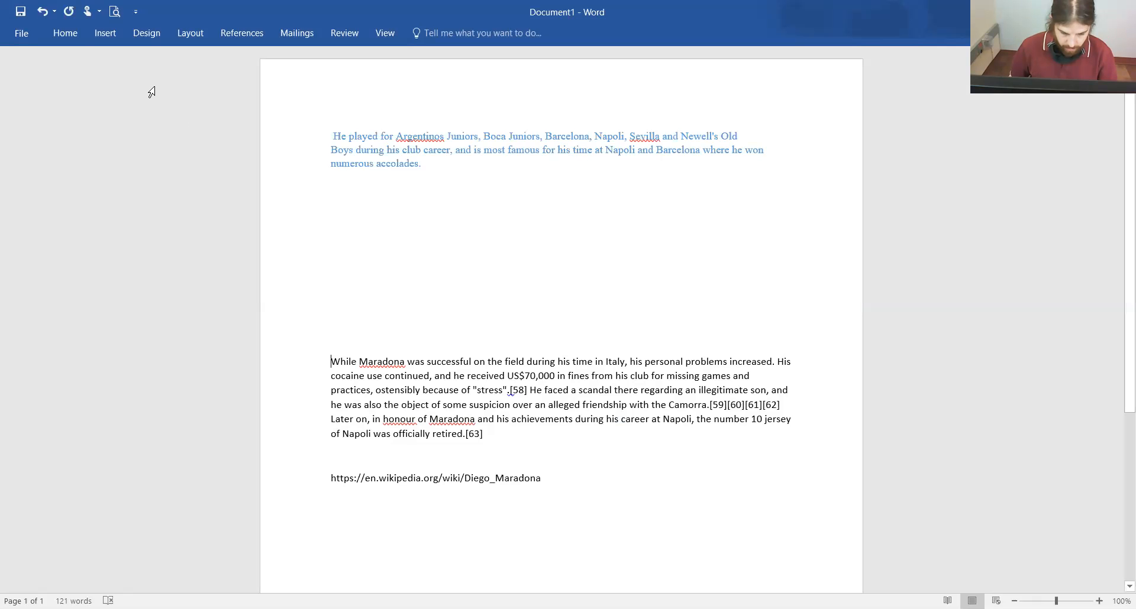
left_click(68, 31)
Step: Insert blank lines above the first paragraph, before "He played for"
left_click(332, 134)
key("Return")
key("Return")
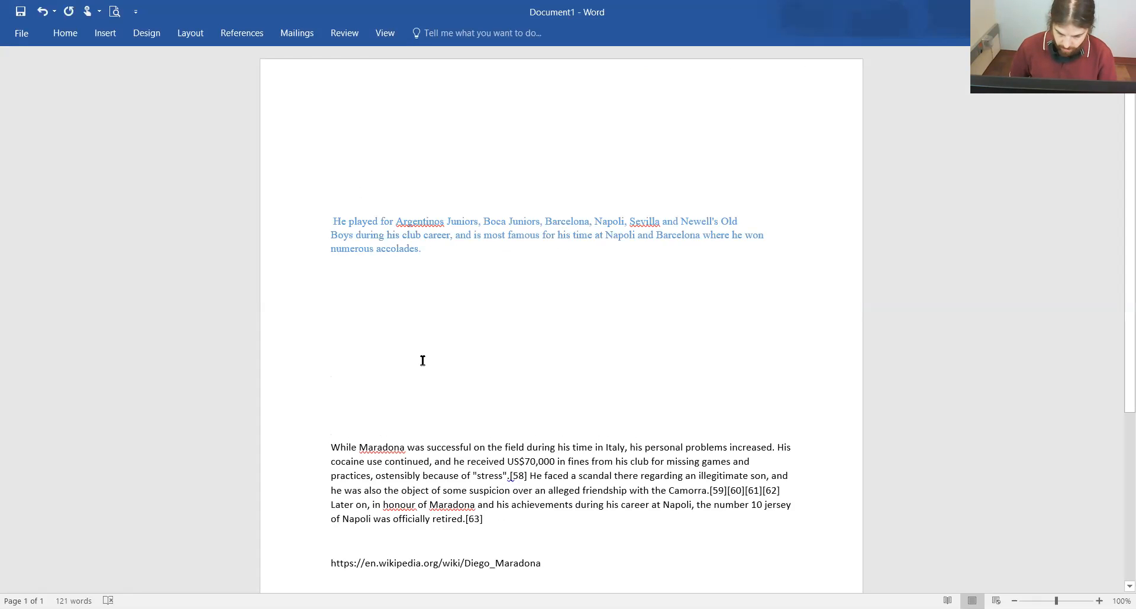
Step: Split the second paragraph into separate paragraphs before "His cocaine use continued" and before "He faced a scandal"
scroll(477, 414, "down", 1)
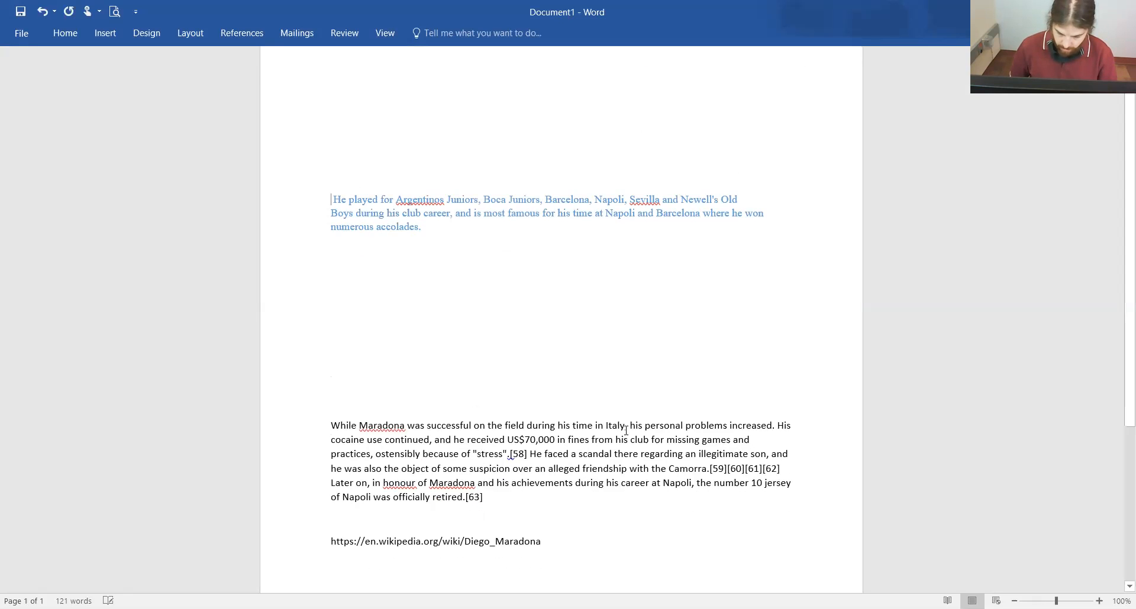
left_click(778, 413)
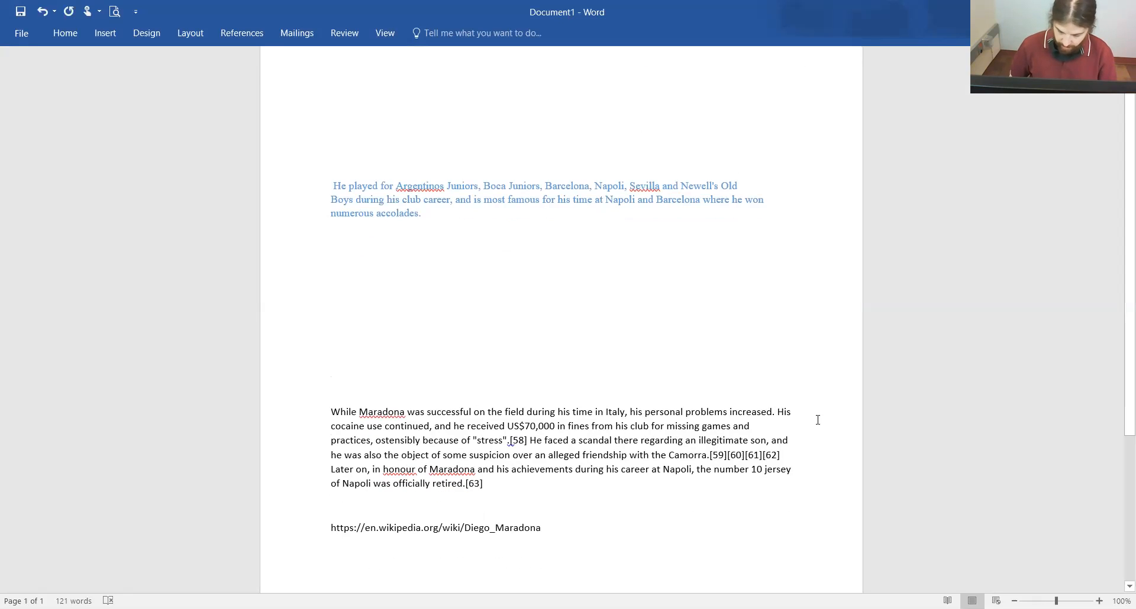
key("Return")
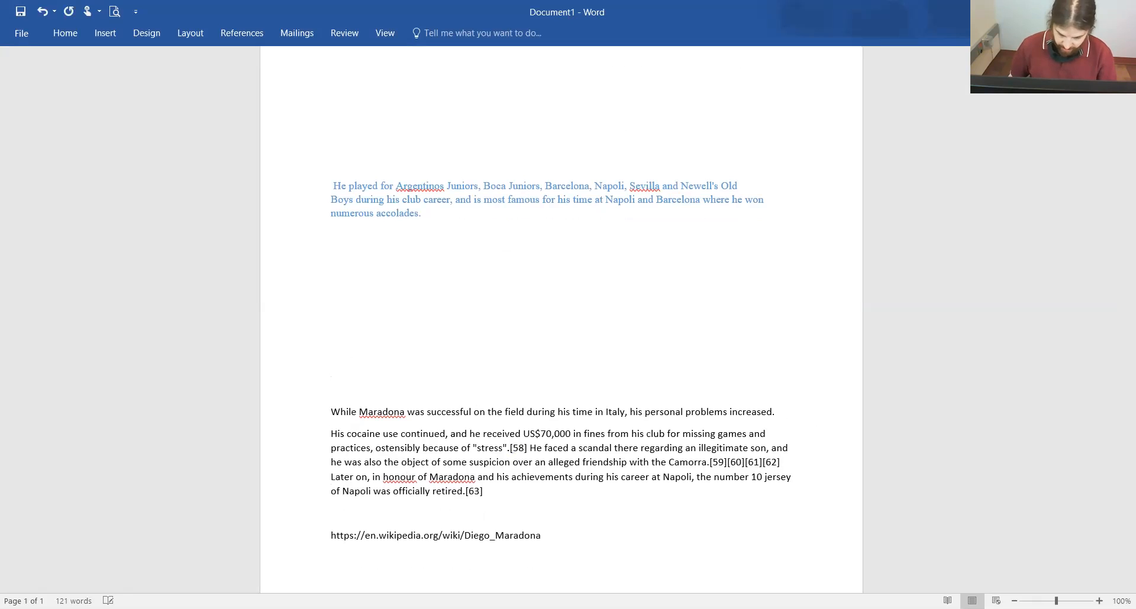
left_click(530, 449)
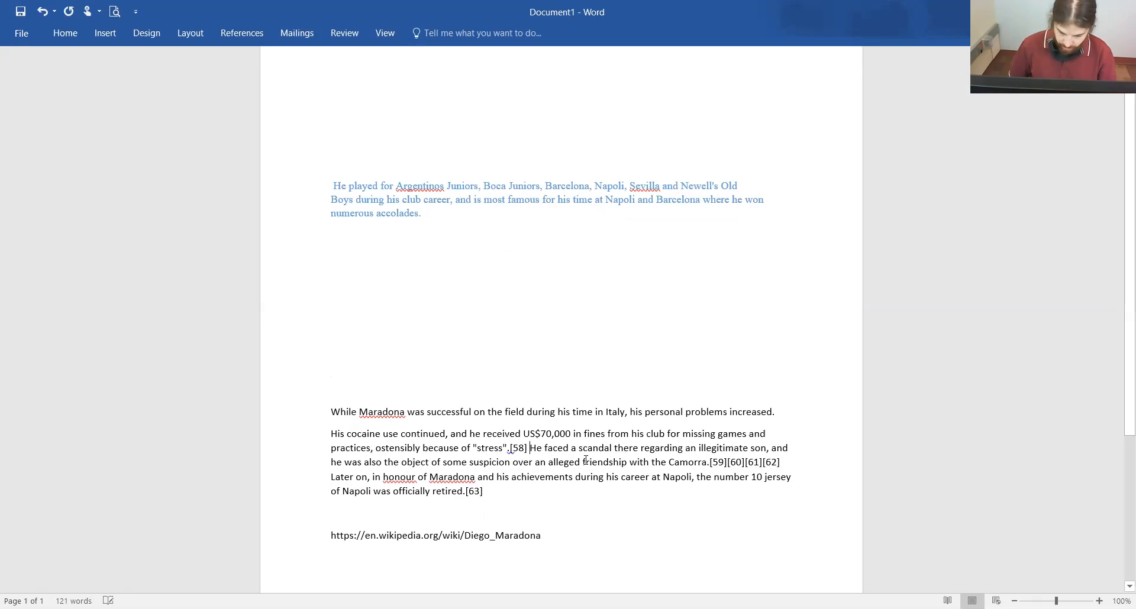
key("Return")
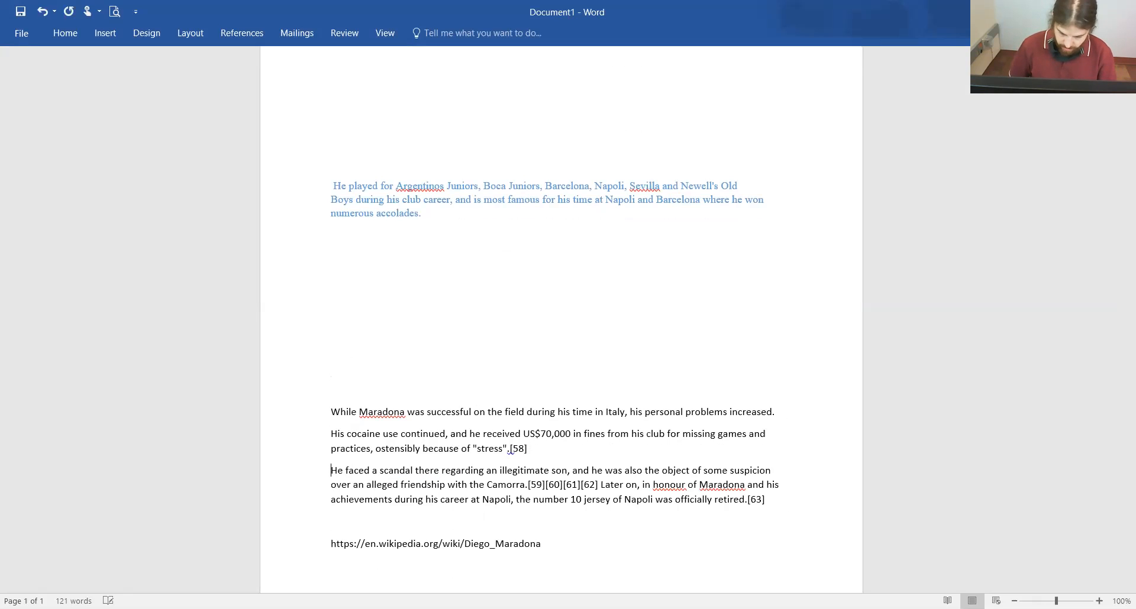
Step: Insert five blank lines above the paragraph starting with "He faced a scandal"
key("Return")
key("Return")
key("Return")
key("Return")
key("Return")
Step: Turn the paragraphs starting with "While Maradona" and "His cocaine use" into a bulleted list
left_click_drag(531, 451, 331, 413)
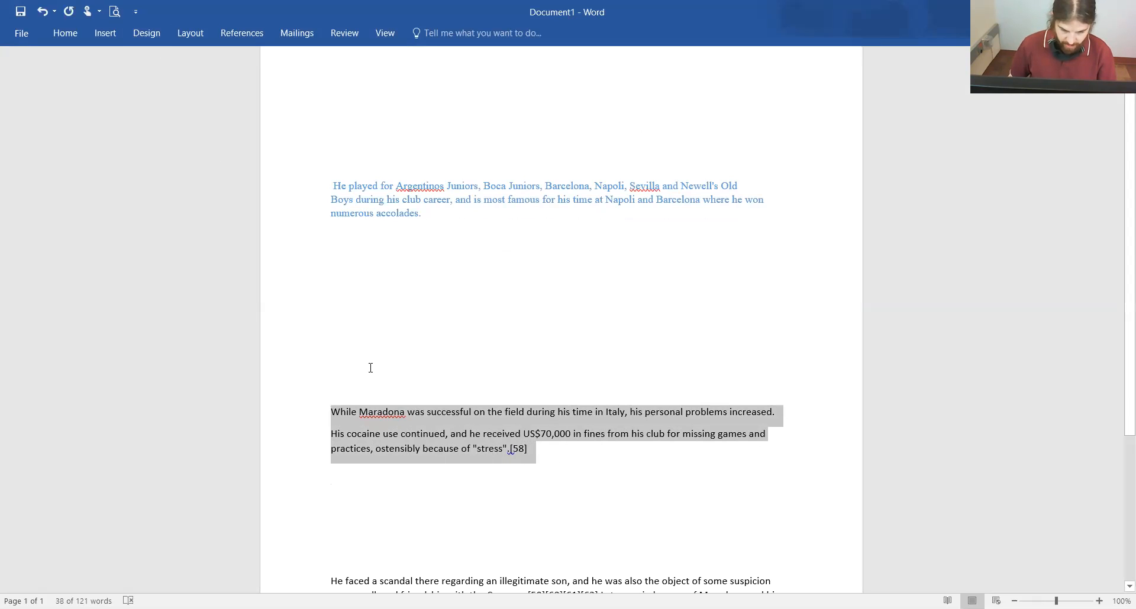
left_click(65, 34)
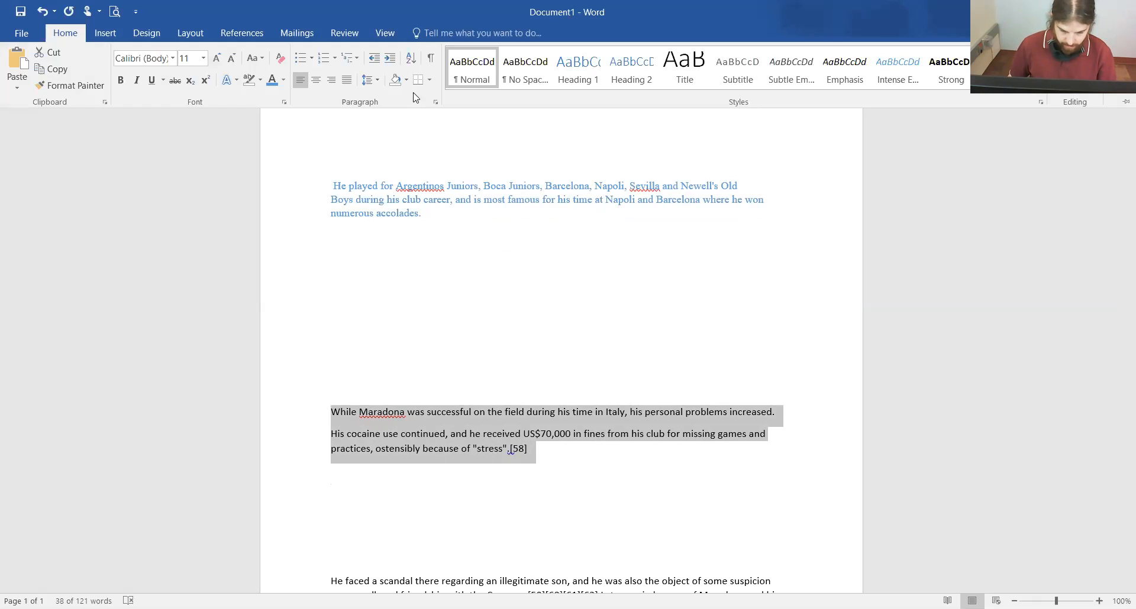
left_click(299, 63)
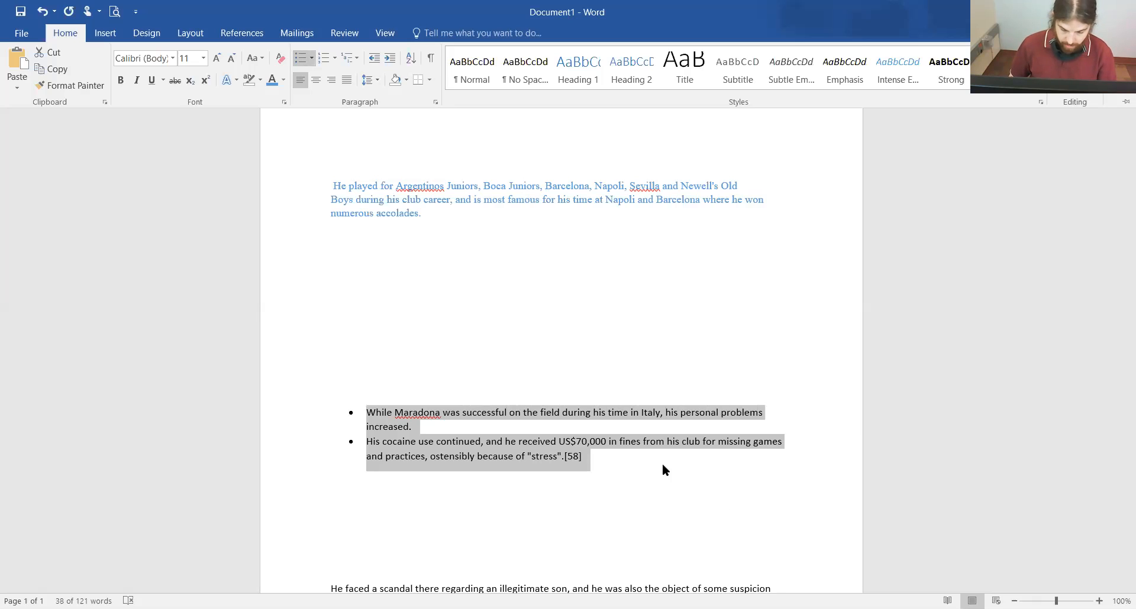
left_click(640, 447)
left_click(631, 456)
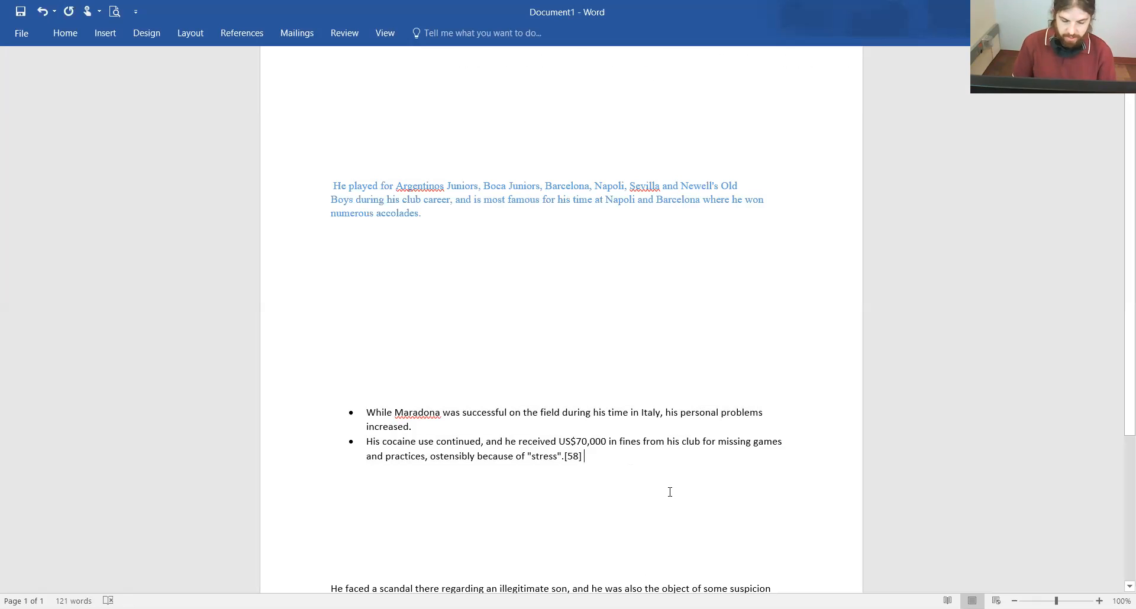
Step: Justify the second bullet item, starting with "His cocaine use continued"
left_click(67, 33)
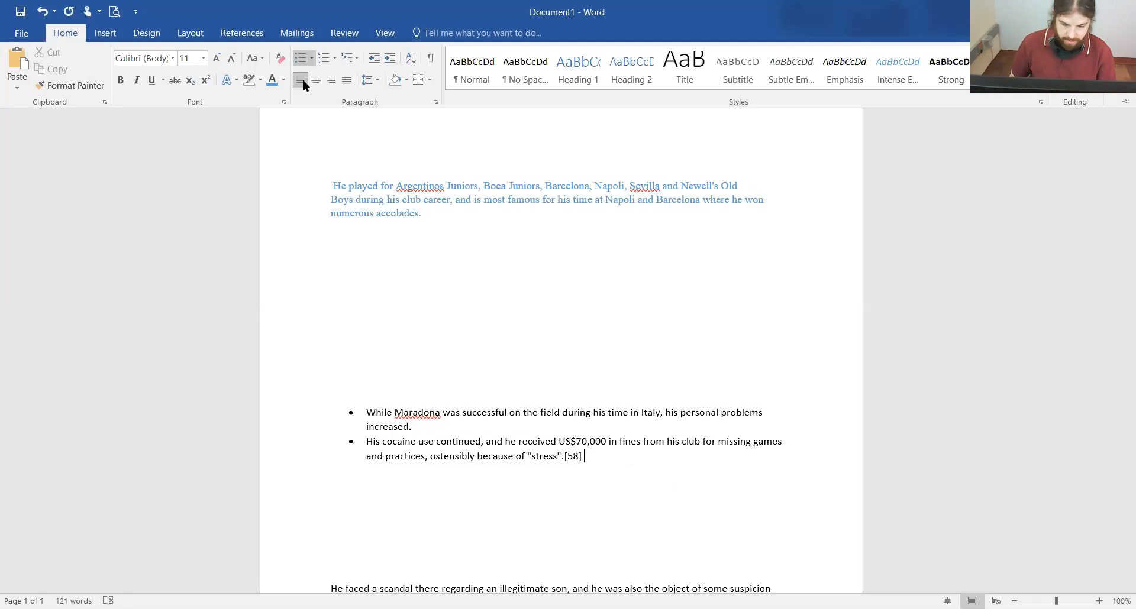
key("ctrl+j")
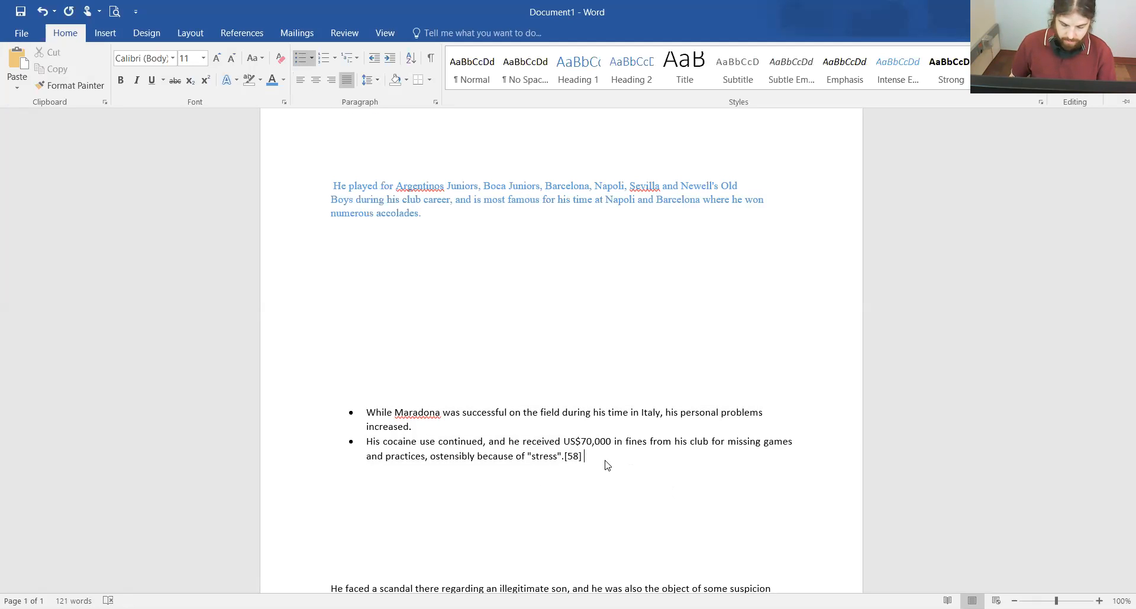
left_click(645, 472)
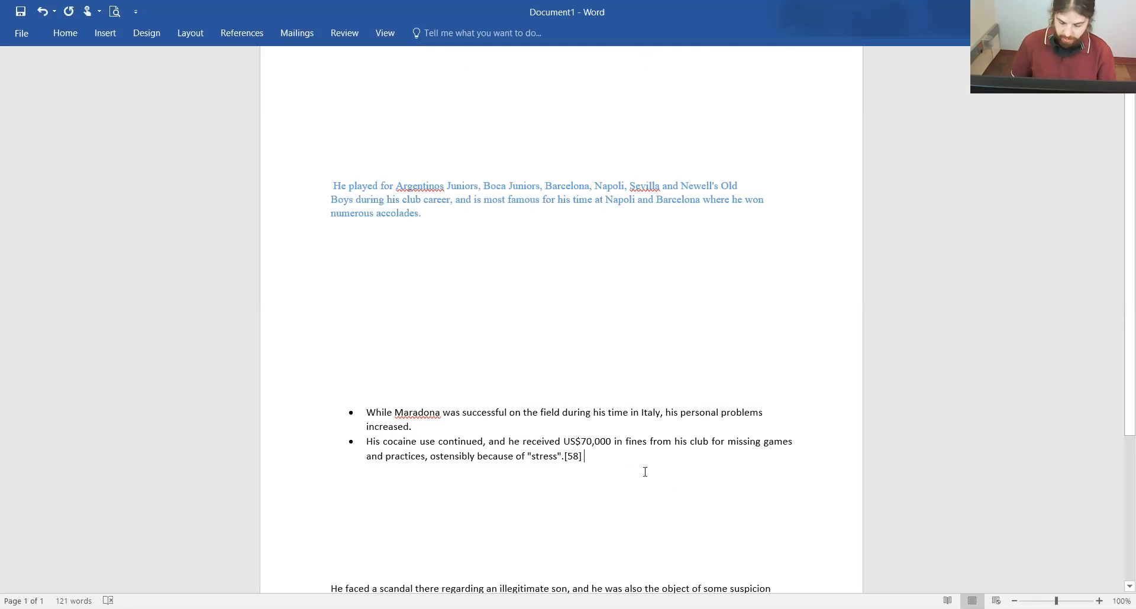
Step: End the bulleted list after its second item and delete the surplus blank lines below it
key("Return")
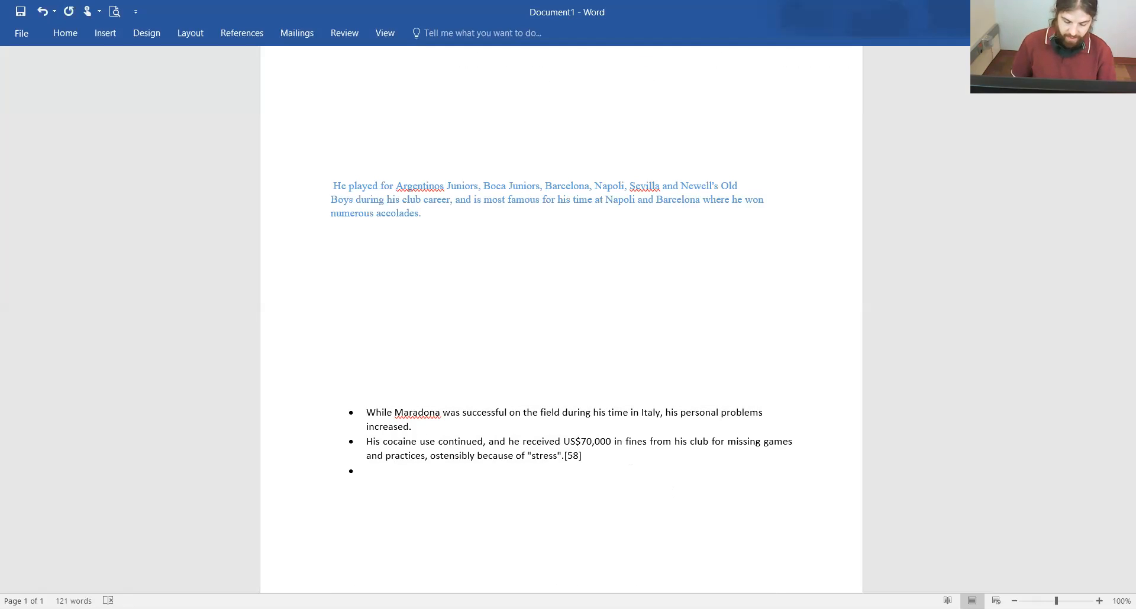
key("Return")
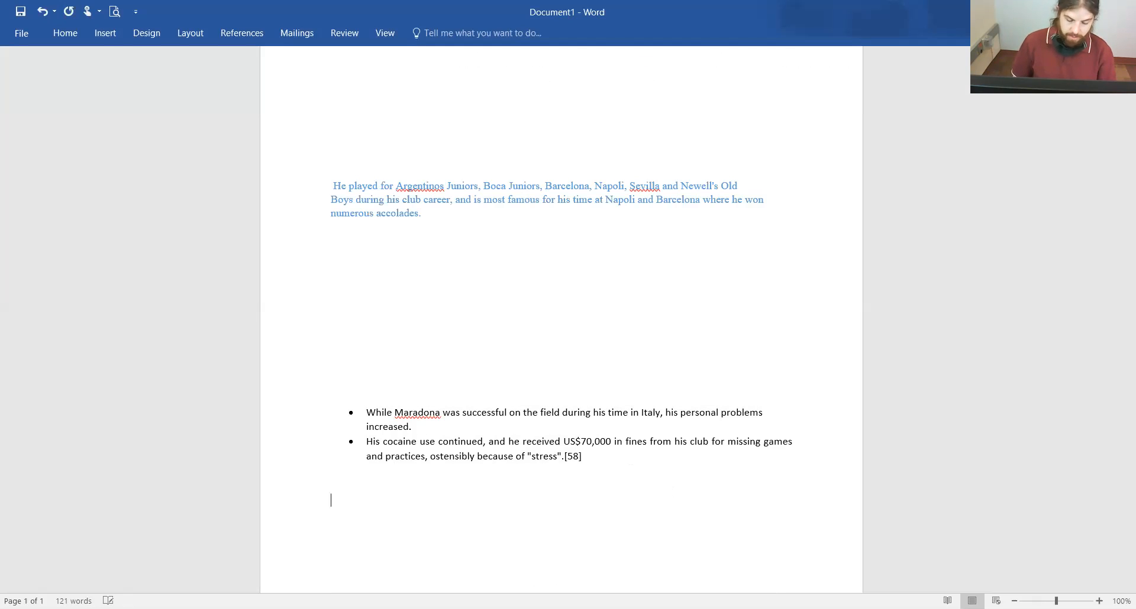
key("BackSpace")
key("BackSpace")
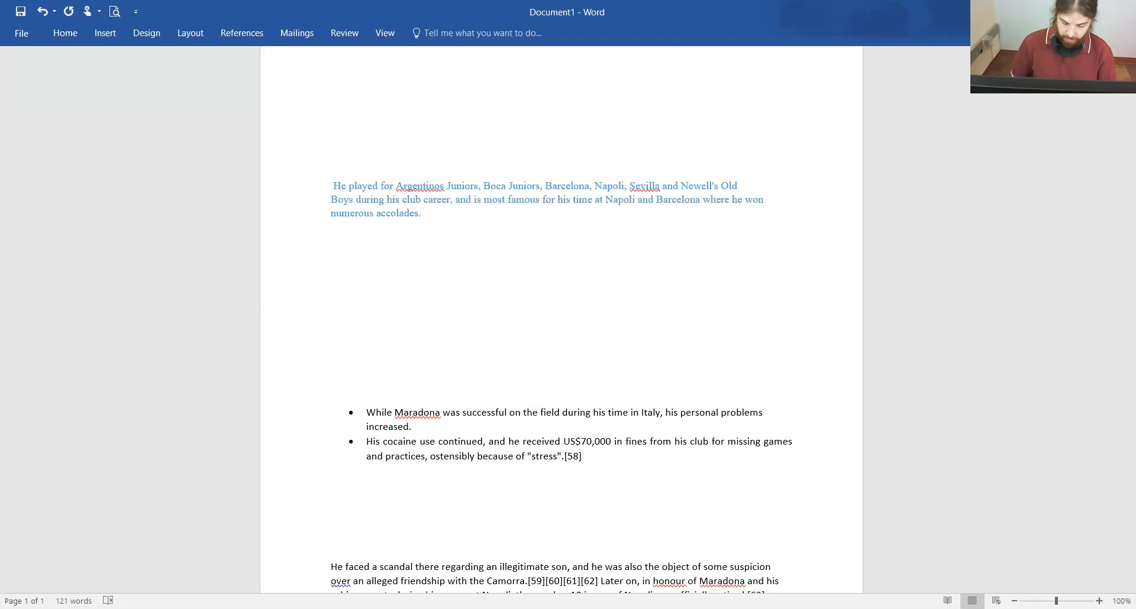
Step: Add five filler-text bullets after the "His cocaine use continued" item: khkjhkjhkj, jhkjhkjh, hkjhjlkhkjhkj, khkjhkjhkjhkjhk and lkhjhkjhkjhk
key("Return")
type("khkjhkjhkj")
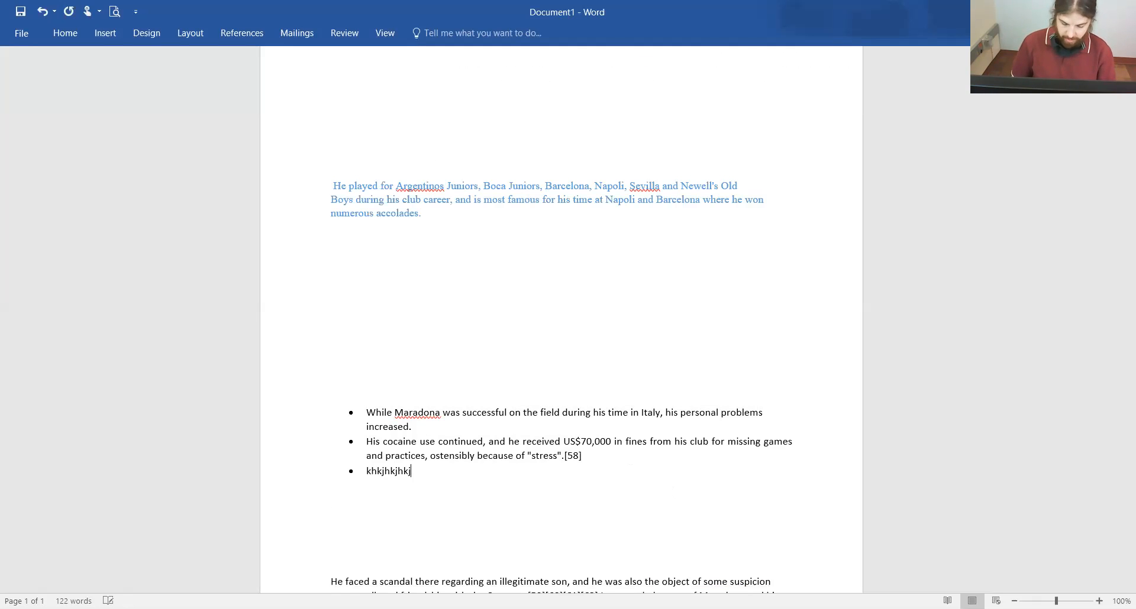
key("Return")
type("jhkjhkjh")
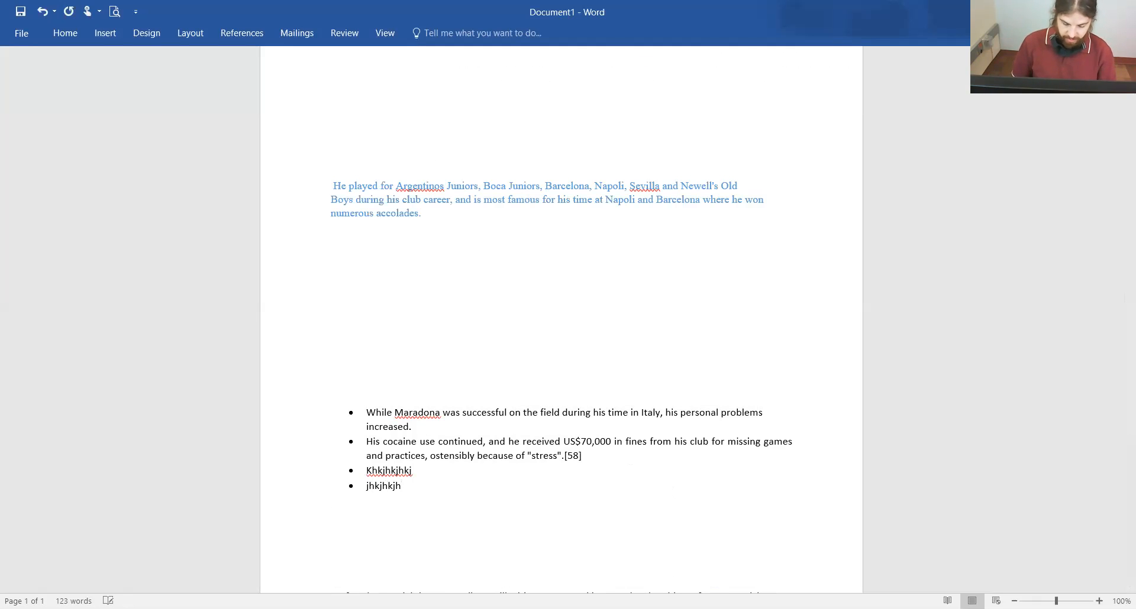
key("Return")
type("hkjhjlkhkjhkj")
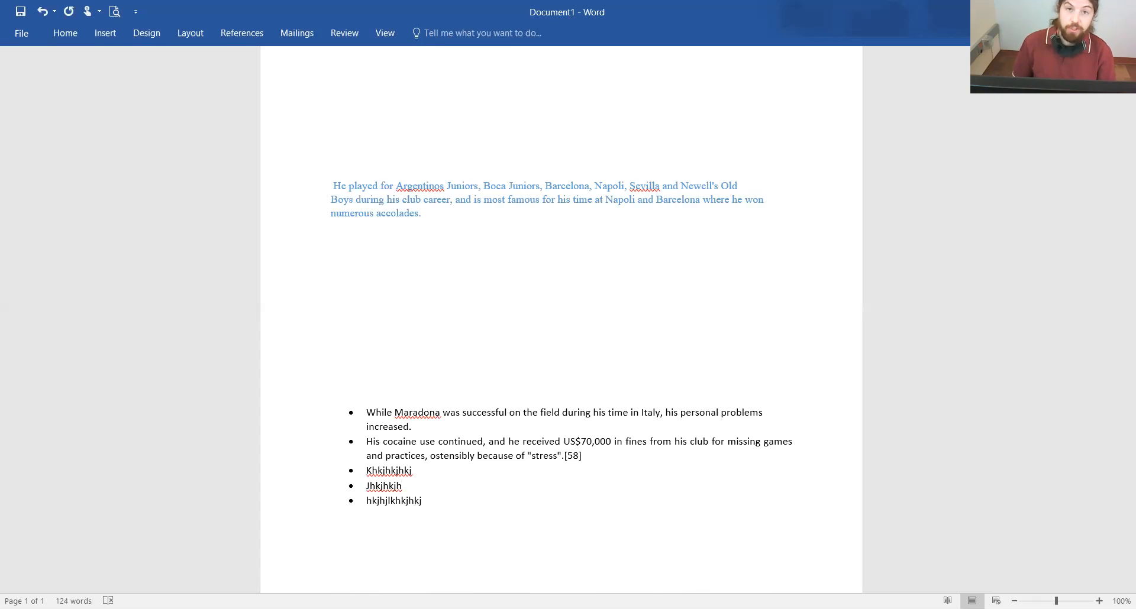
key("Return")
type("khkjhkjhkjhkjhk")
key("Return")
type("lkhjhkjhkjhk")
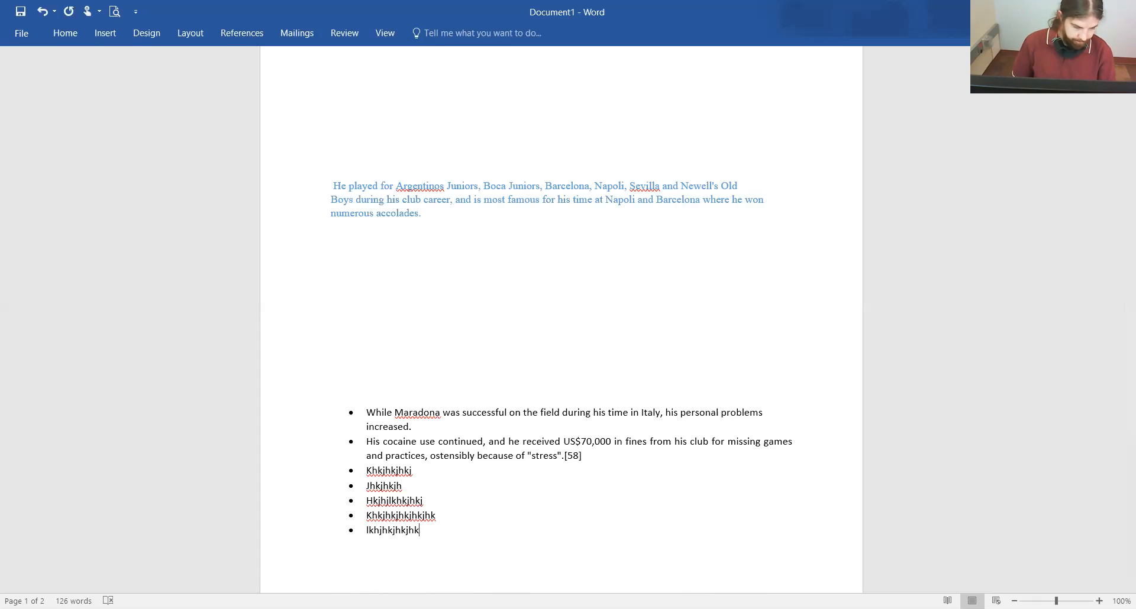
Step: Add the misspelled word "peple" on a blank line between the blue paragraph and the bulleted list
scroll(518, 282, "down", 3)
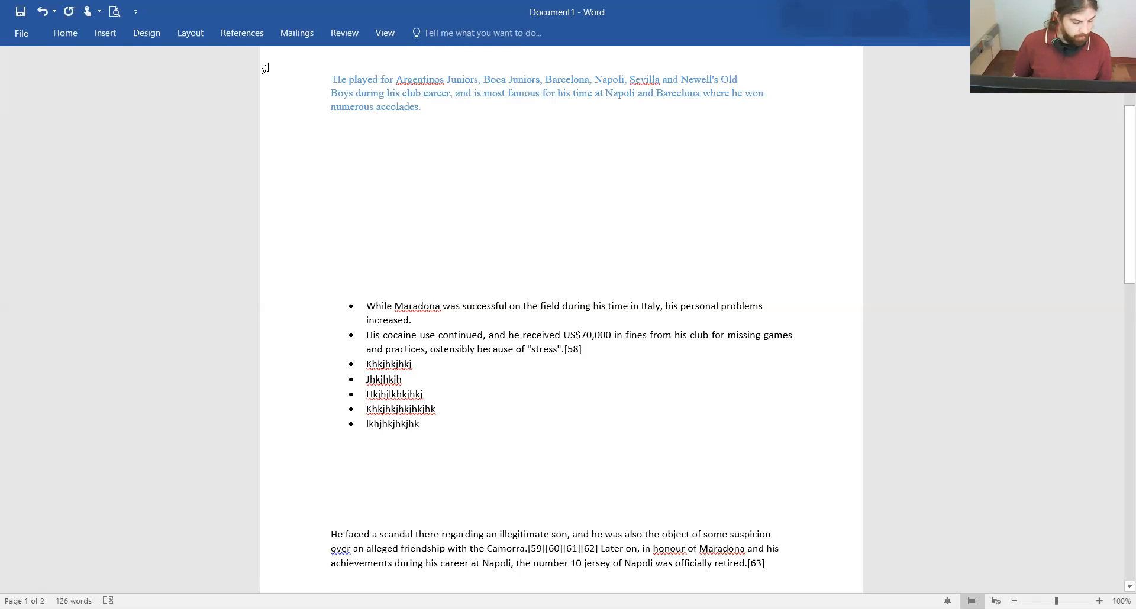
left_click(391, 179)
type("peple")
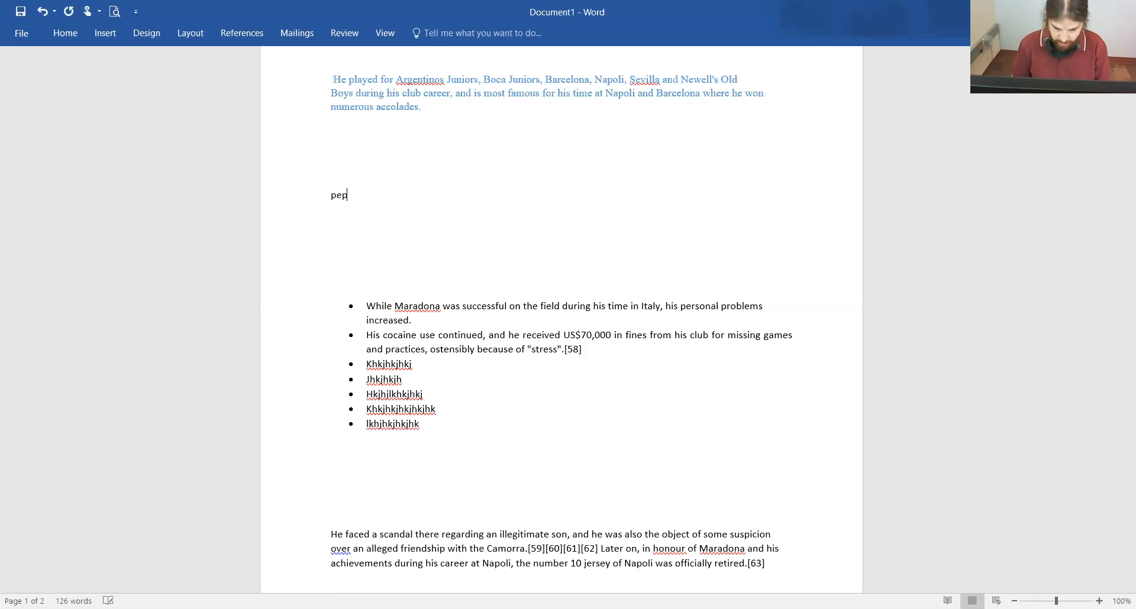
left_click(480, 254)
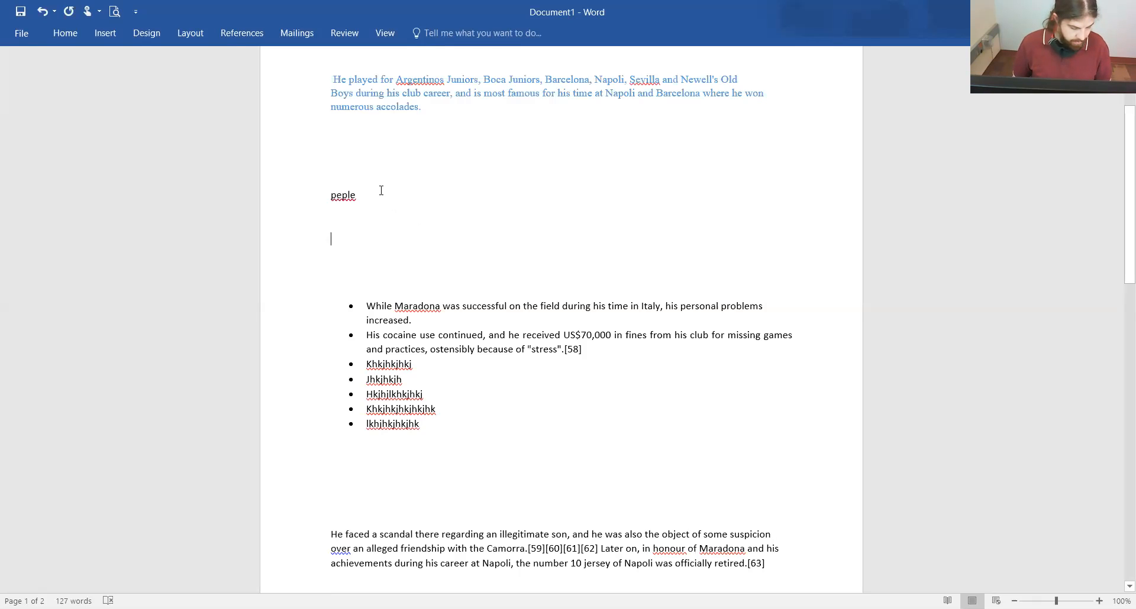
Step: Correct "peple" with the suggested spelling "people"
left_click(74, 38)
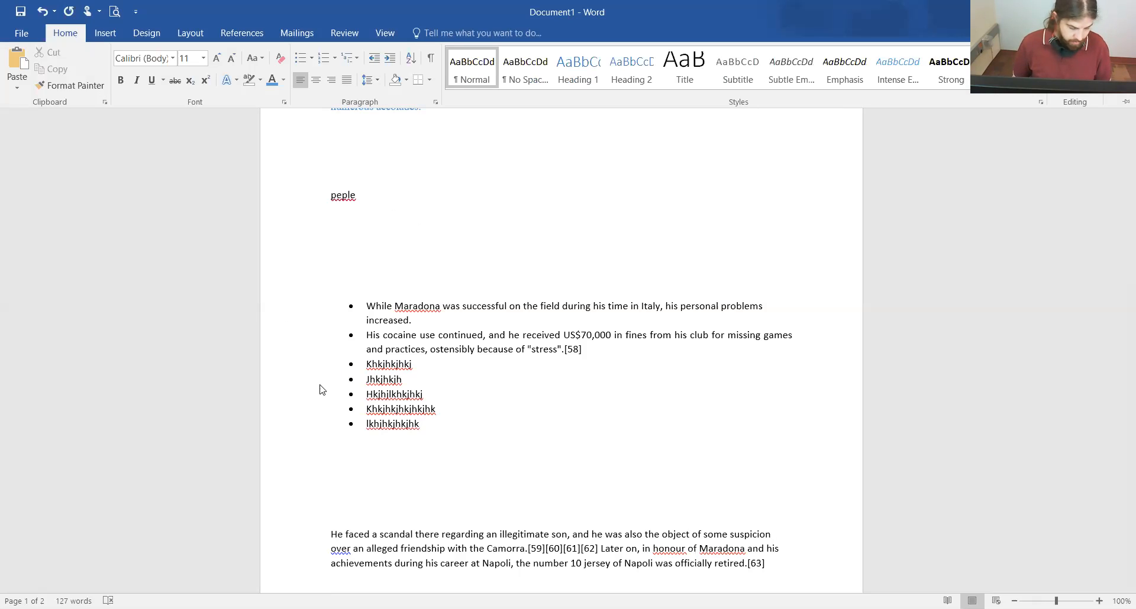
right_click(345, 201)
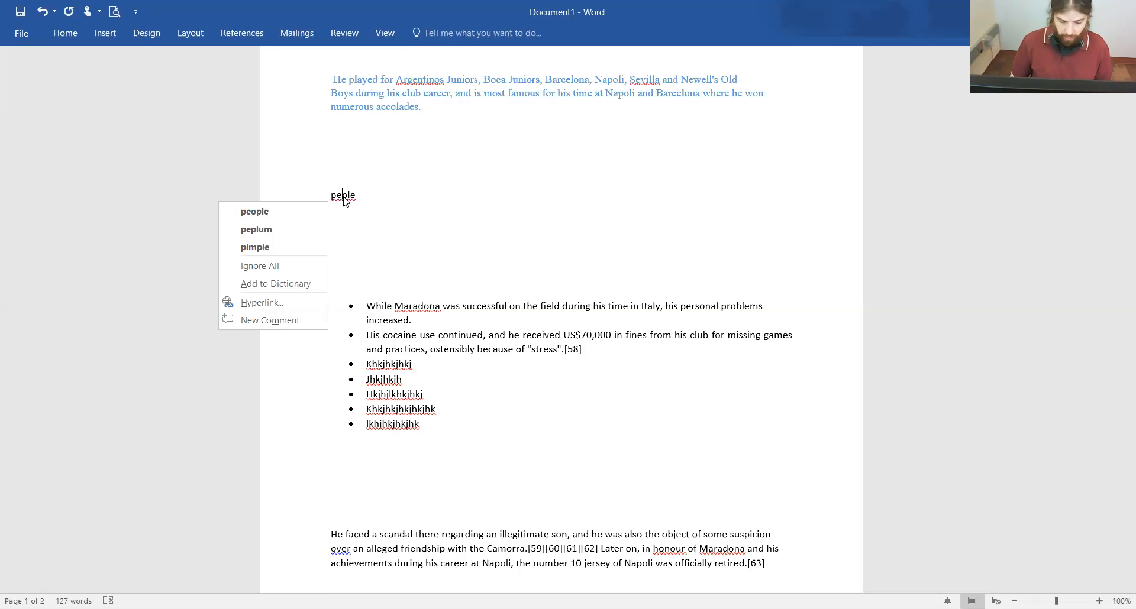
left_click(287, 215)
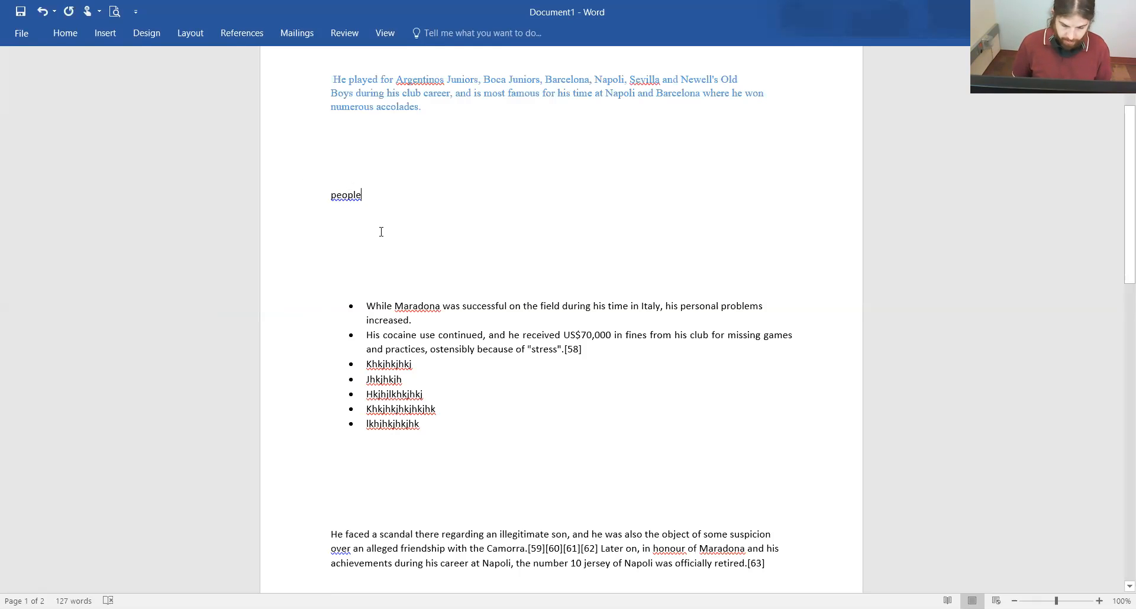
Step: Open the grammar details for the flagged word "people" and examine the suggested correction and explanation
right_click(348, 196)
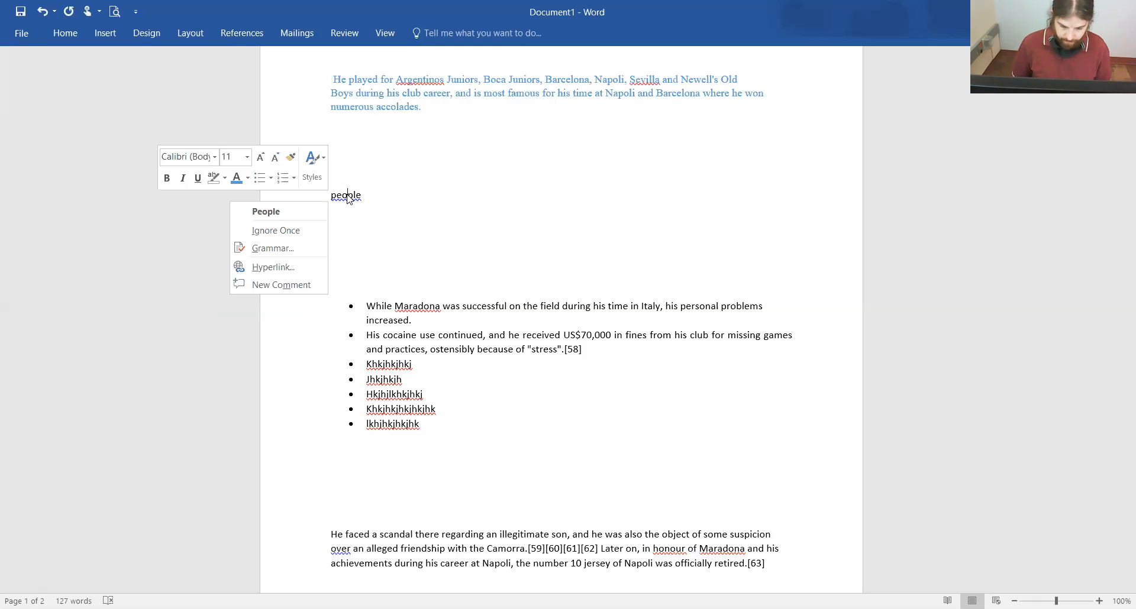
left_click(292, 248)
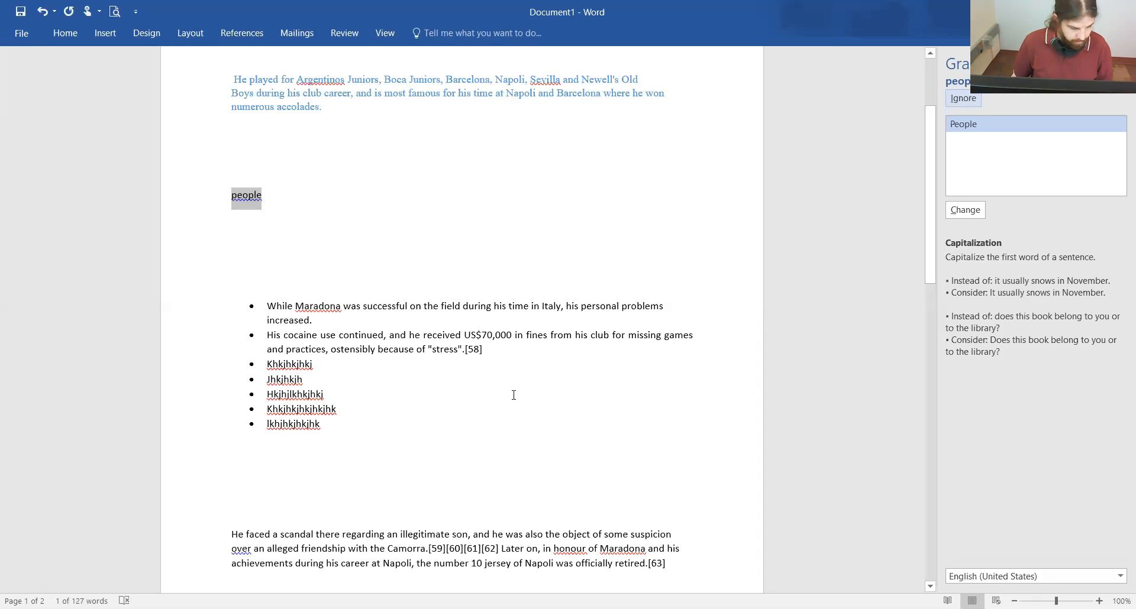
left_click(625, 304)
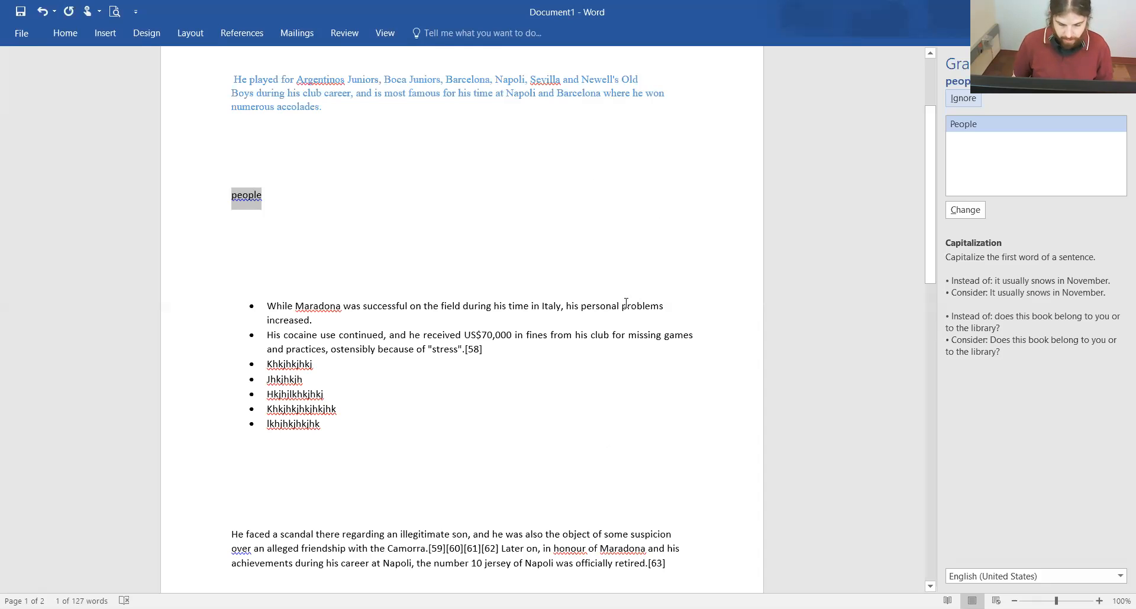
Step: In the "He faced a scandal" paragraph, misspell "scandal" as "scandl" and "illegitimate" as "illeuiitimate"
scroll(545, 299, "down", 2)
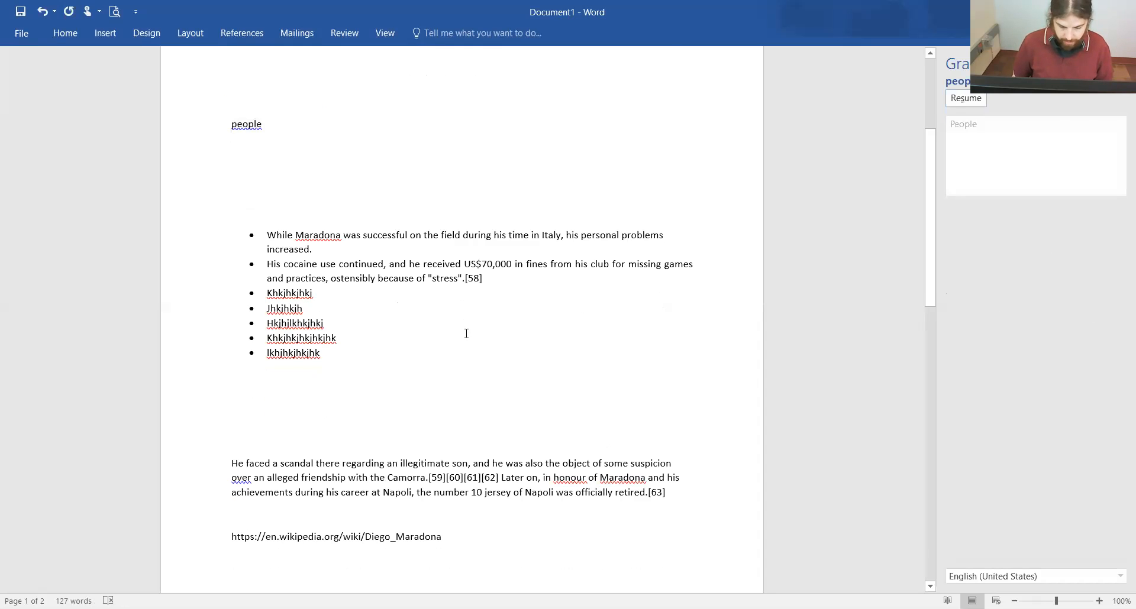
scroll(464, 330, "down", 2)
left_click(310, 391)
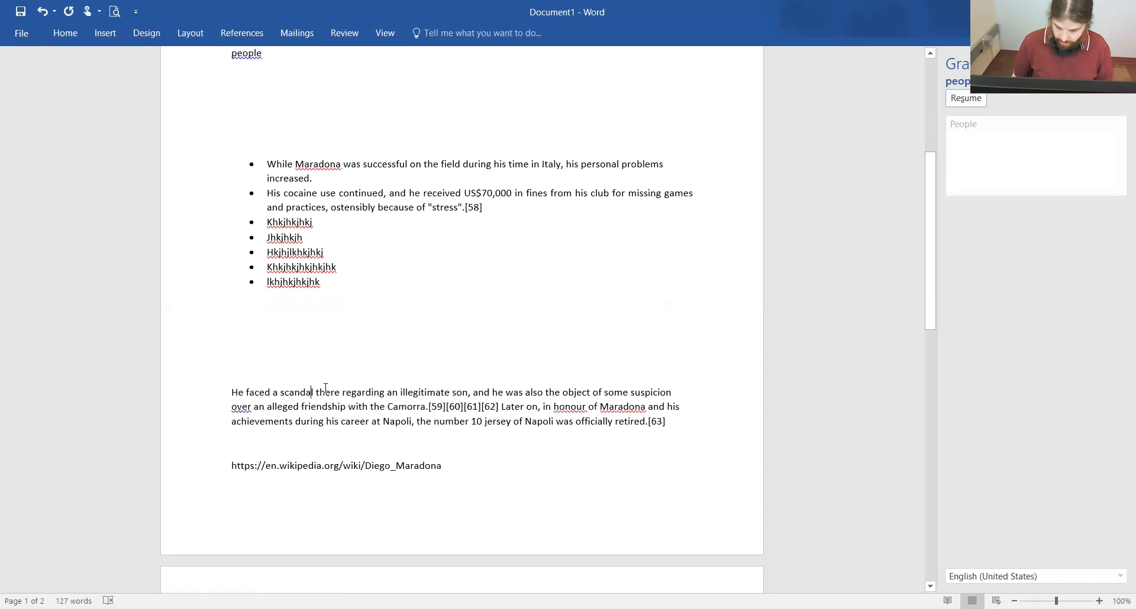
key("BackSpace")
left_click(413, 391)
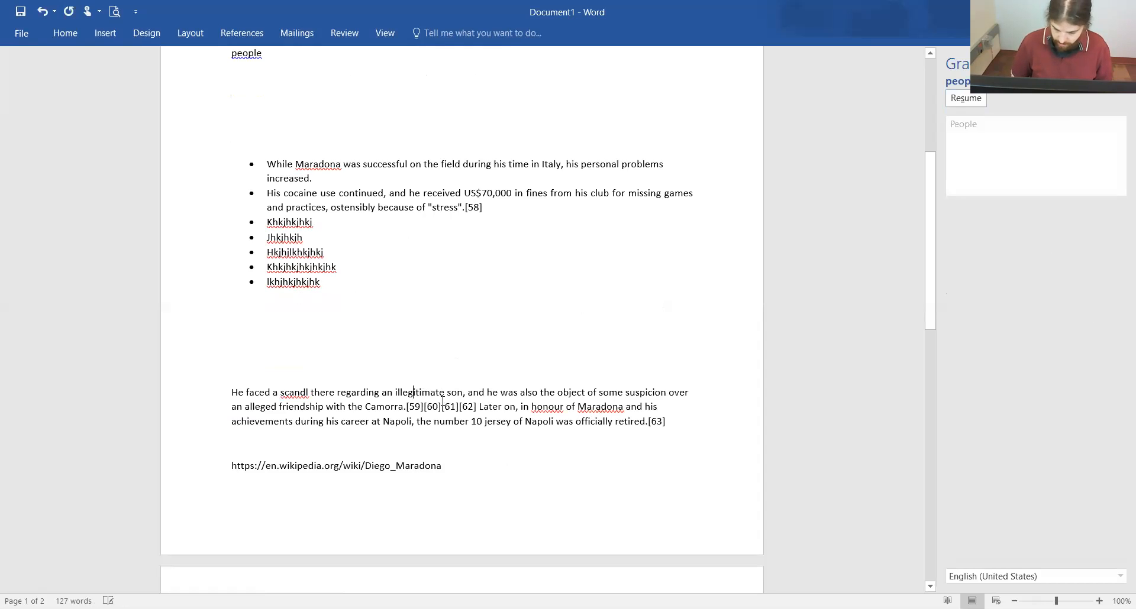
key("BackSpace")
type("ui")
Step: In the last line of the same paragraph, misspell "officially" as "officily" and "career" as "carer"
left_click(564, 407)
left_click(605, 426)
key("BackSpace")
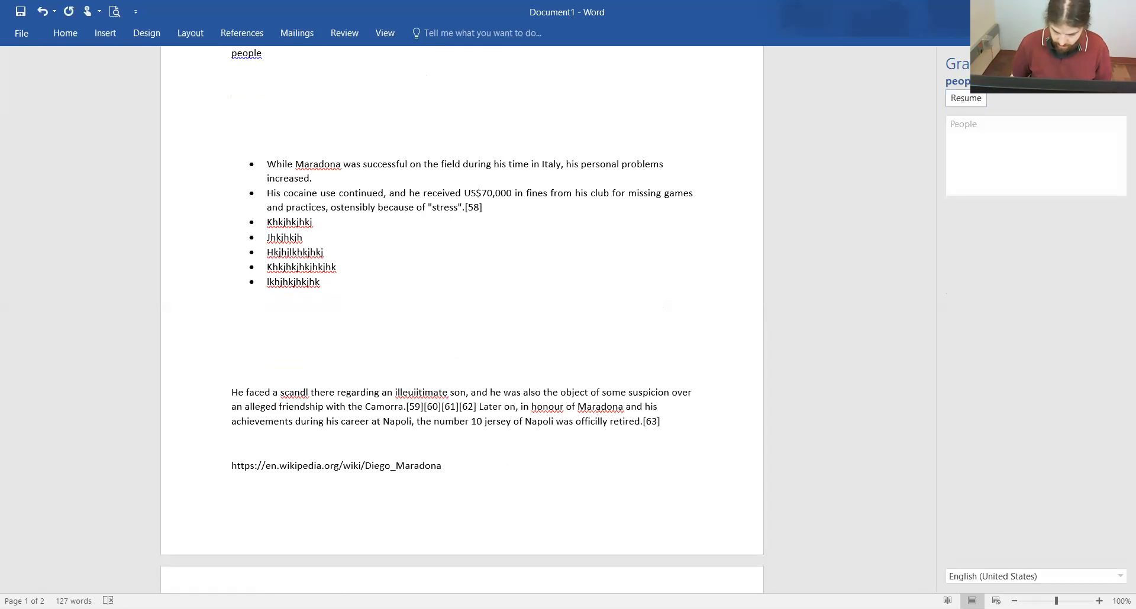
key("BackSpace")
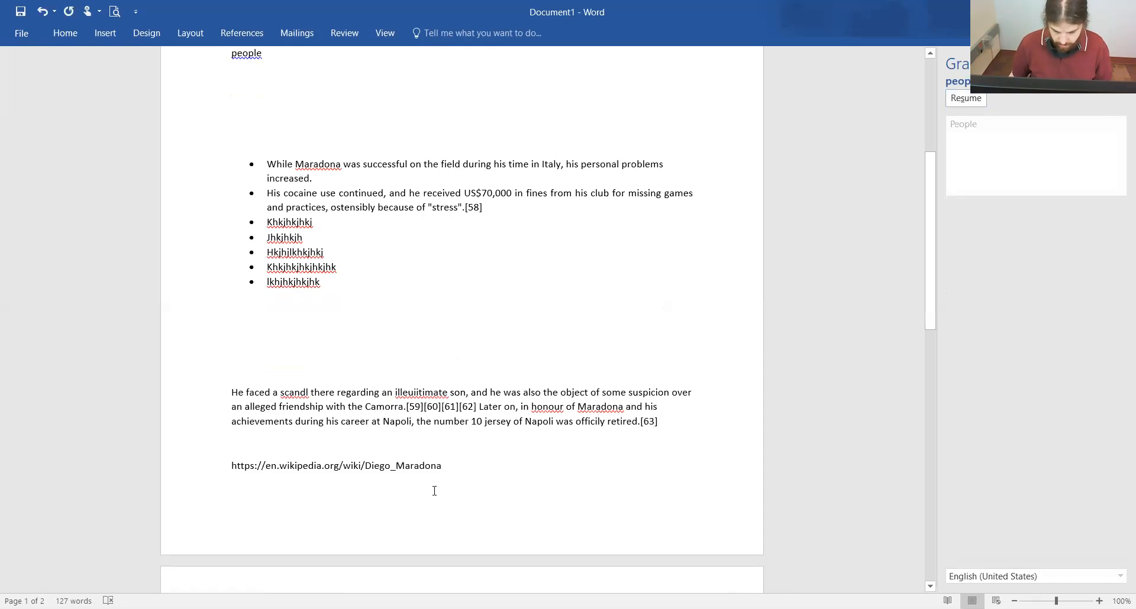
left_click(359, 422)
key("BackSpace")
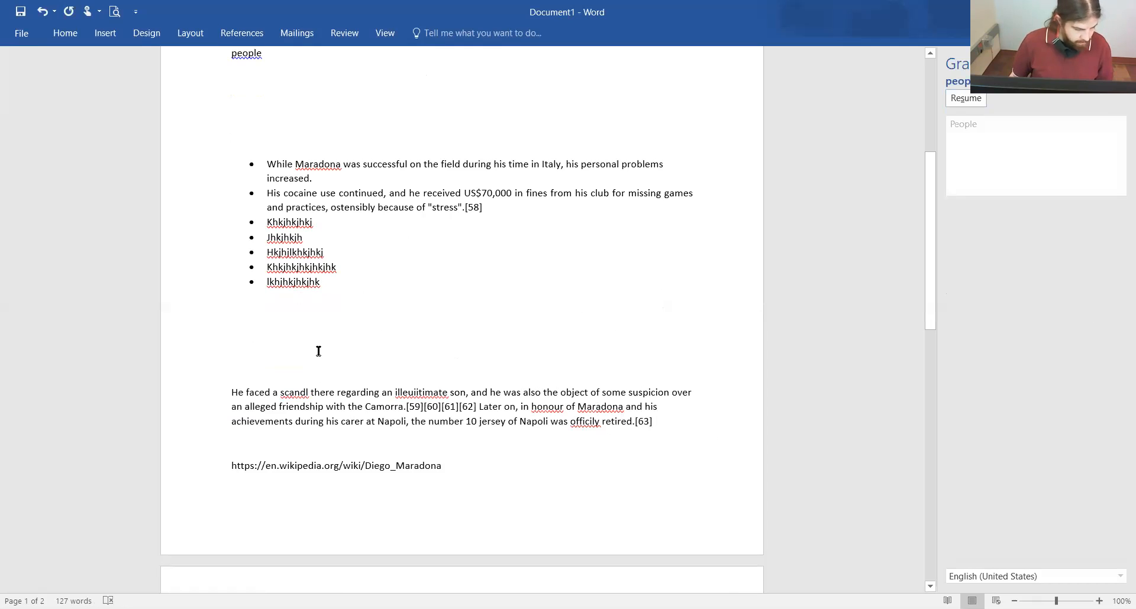
scroll(431, 367, "down", 2)
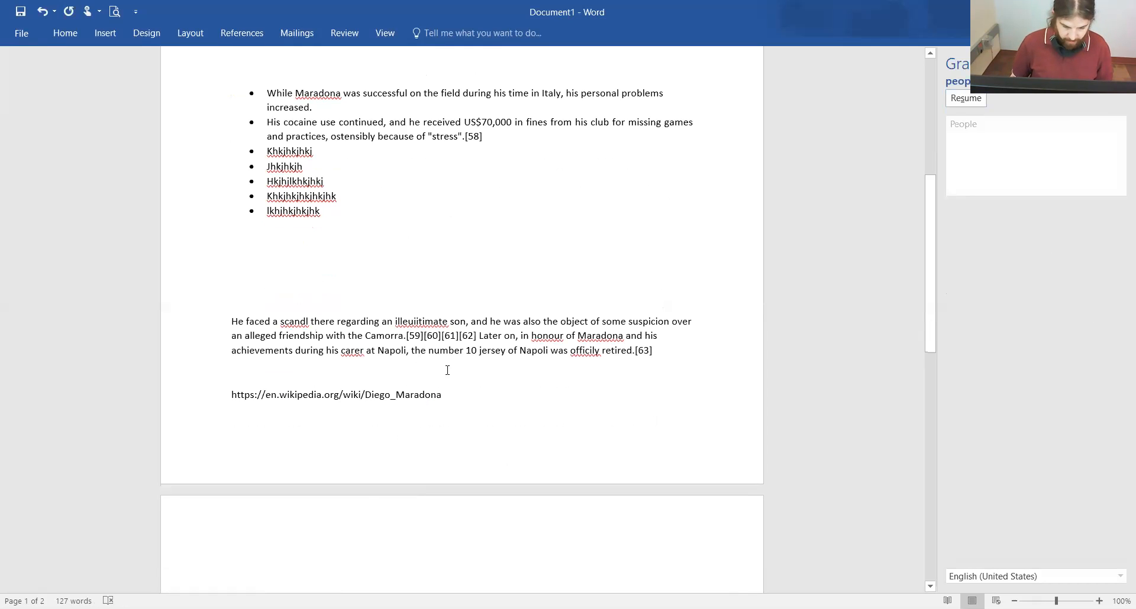
left_click(407, 351)
type(",")
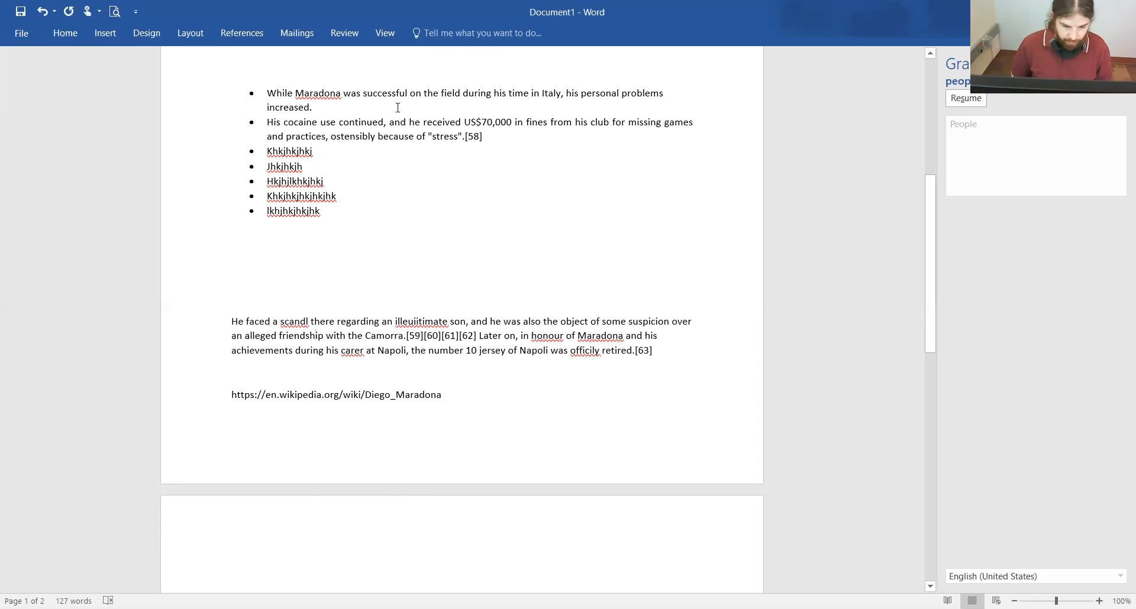
Step: Run the spelling and grammar check, ignoring "honour" and every occurrence of "Maradona", and close the check at "carer"
left_click(343, 34)
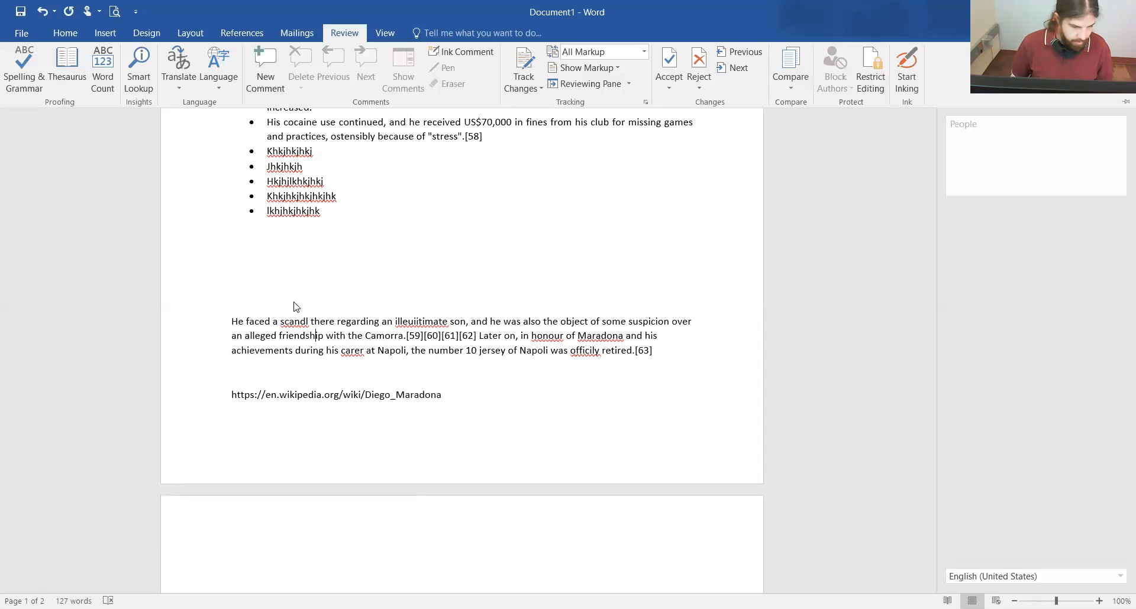
left_click(19, 80)
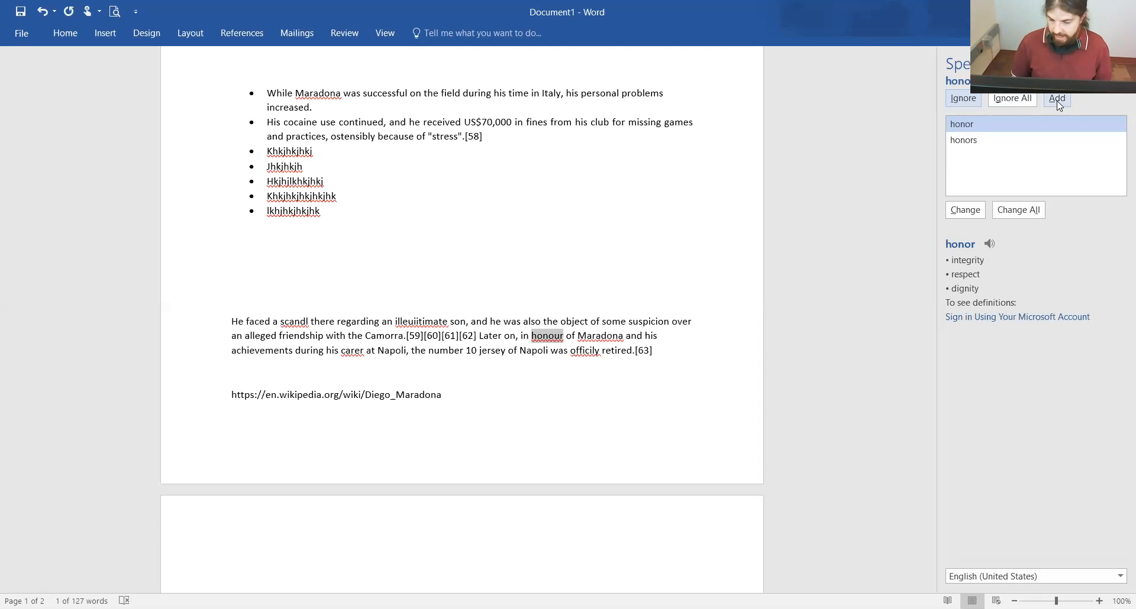
left_click(970, 101)
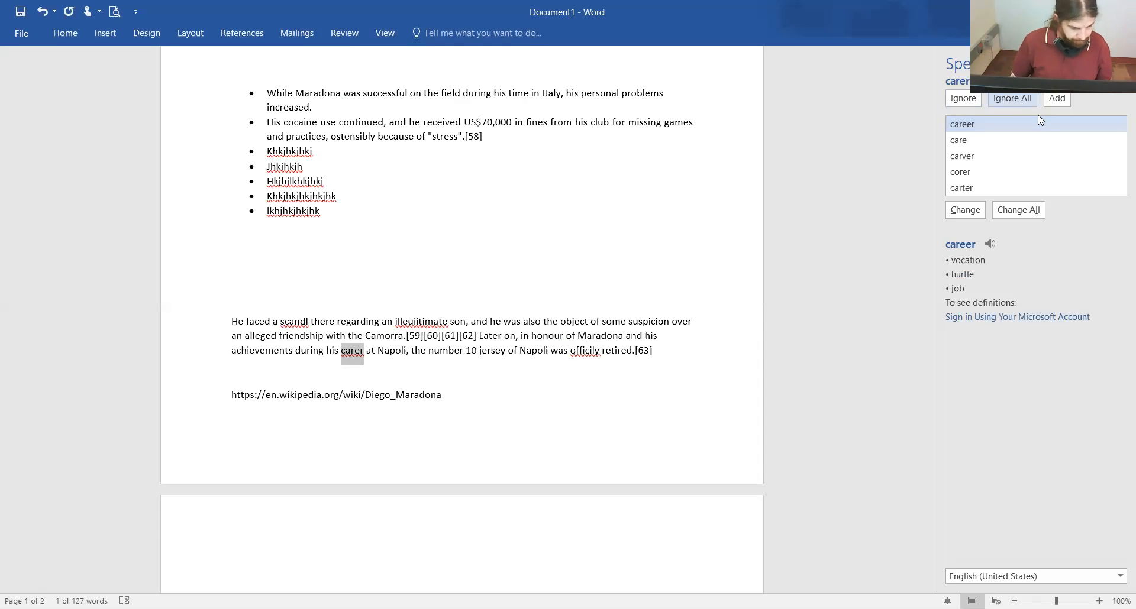
left_click(510, 121)
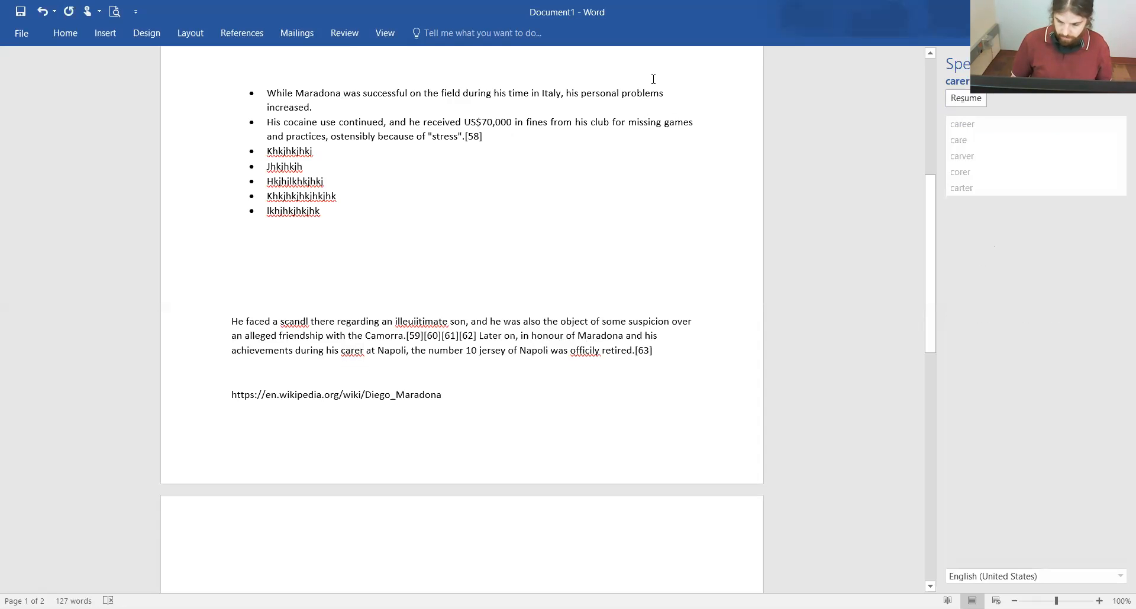
scroll(779, 259, "down", 10)
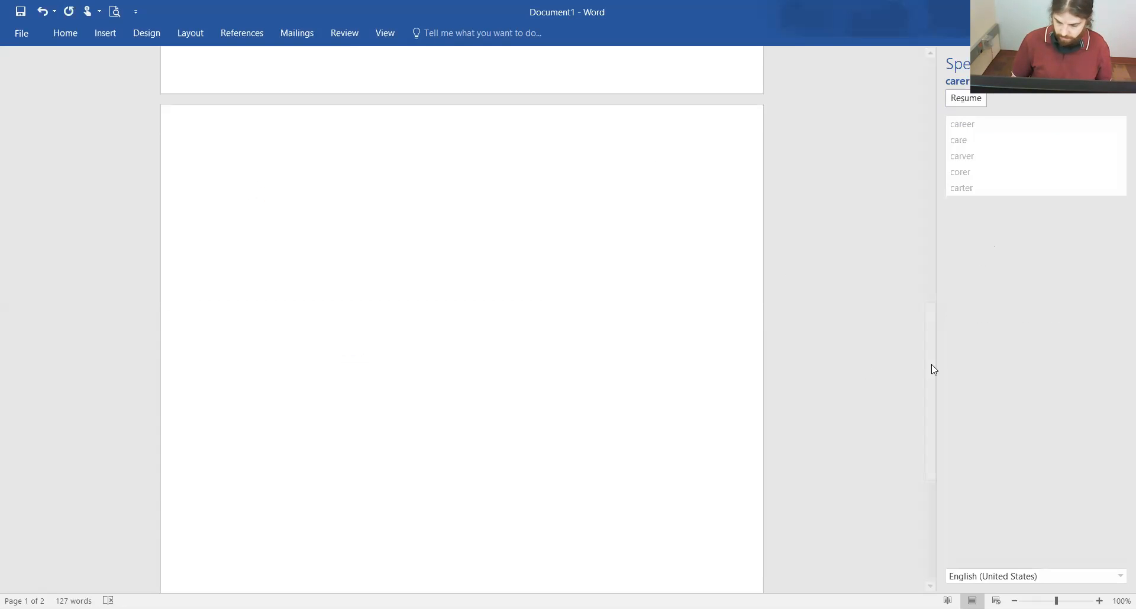
scroll(934, 369, "up", 18)
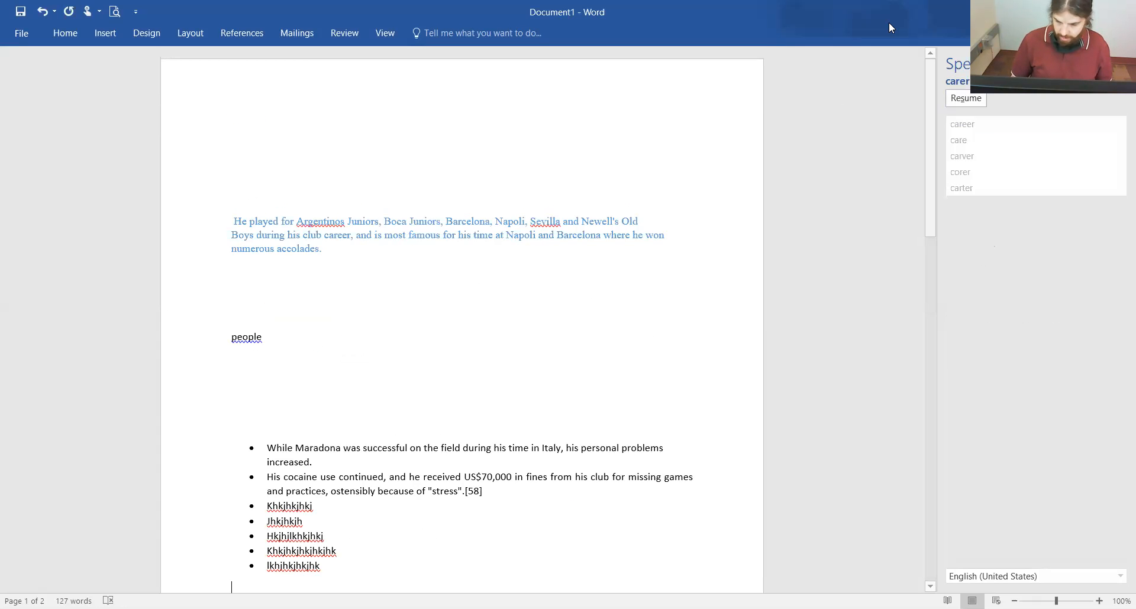
left_click(1121, 63)
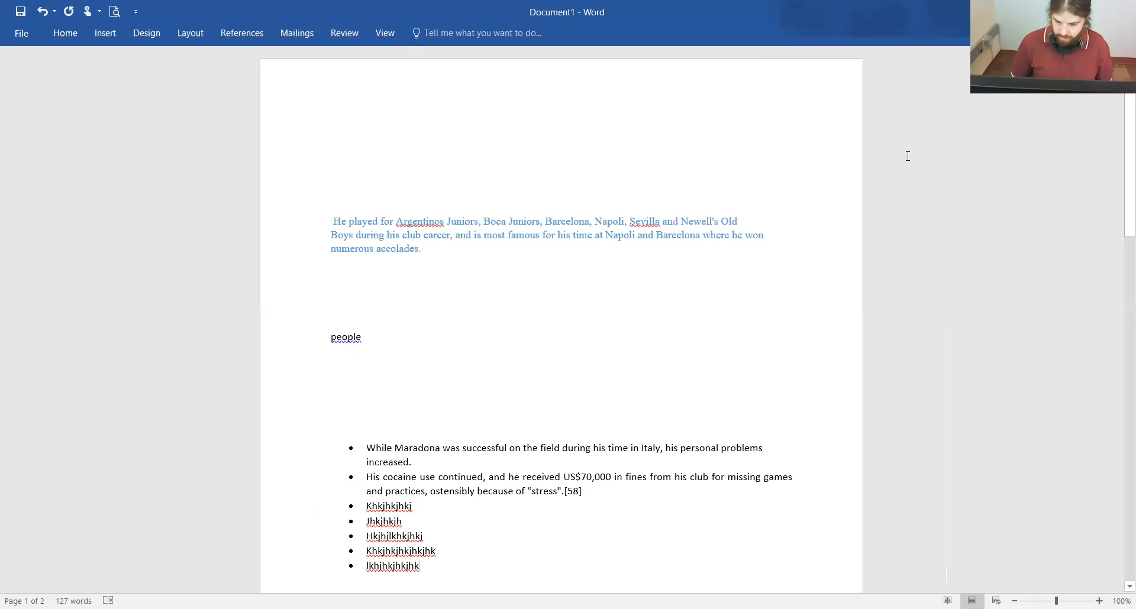
left_click(867, 130)
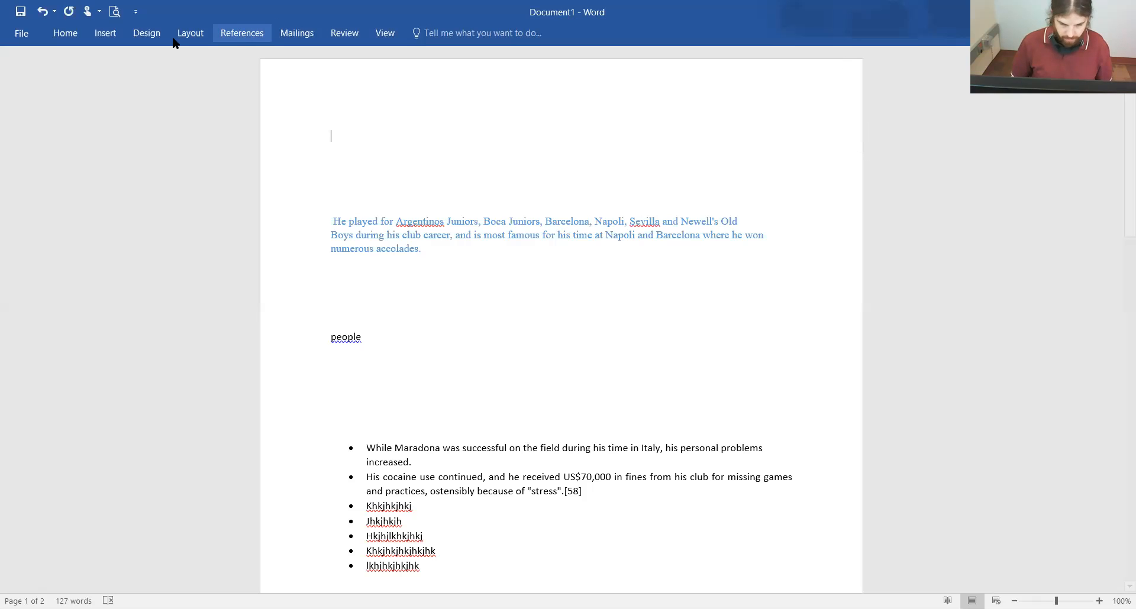
left_click(73, 42)
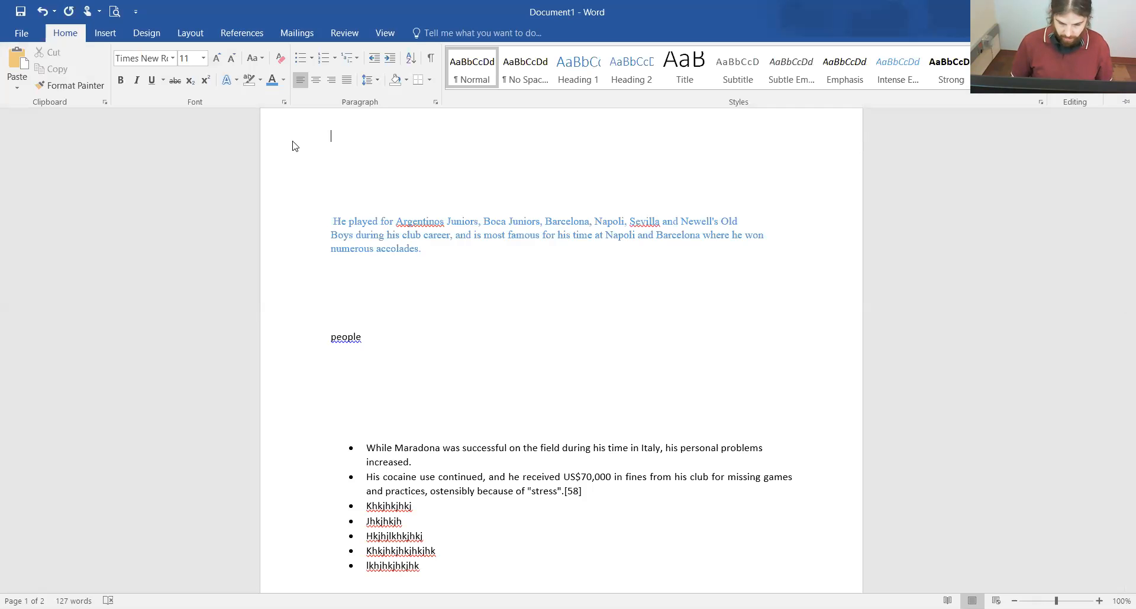
left_click(282, 128)
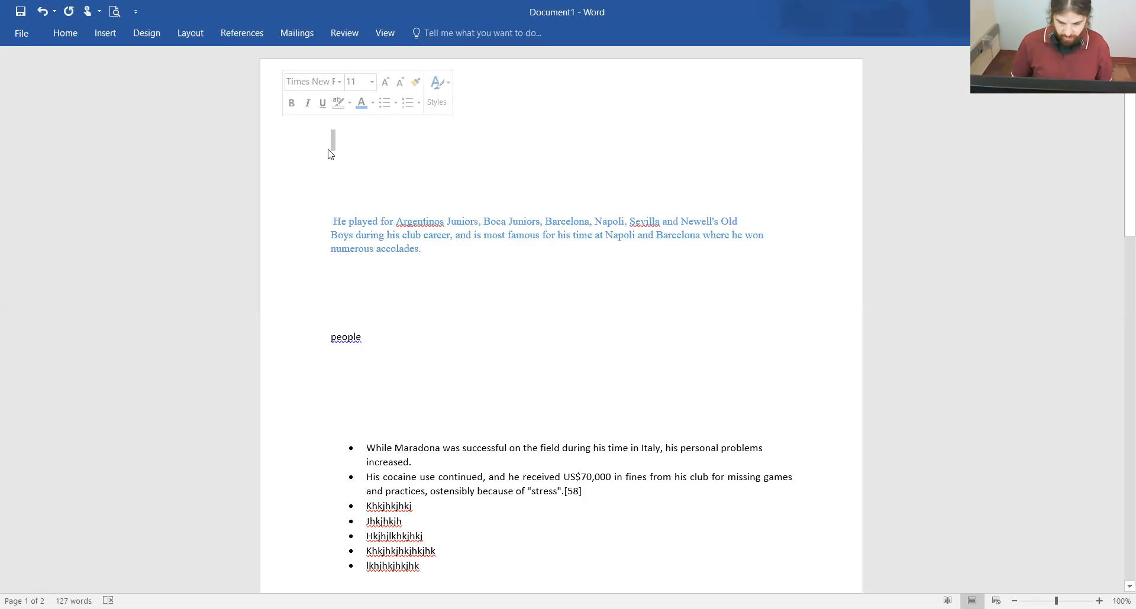
left_click(282, 144)
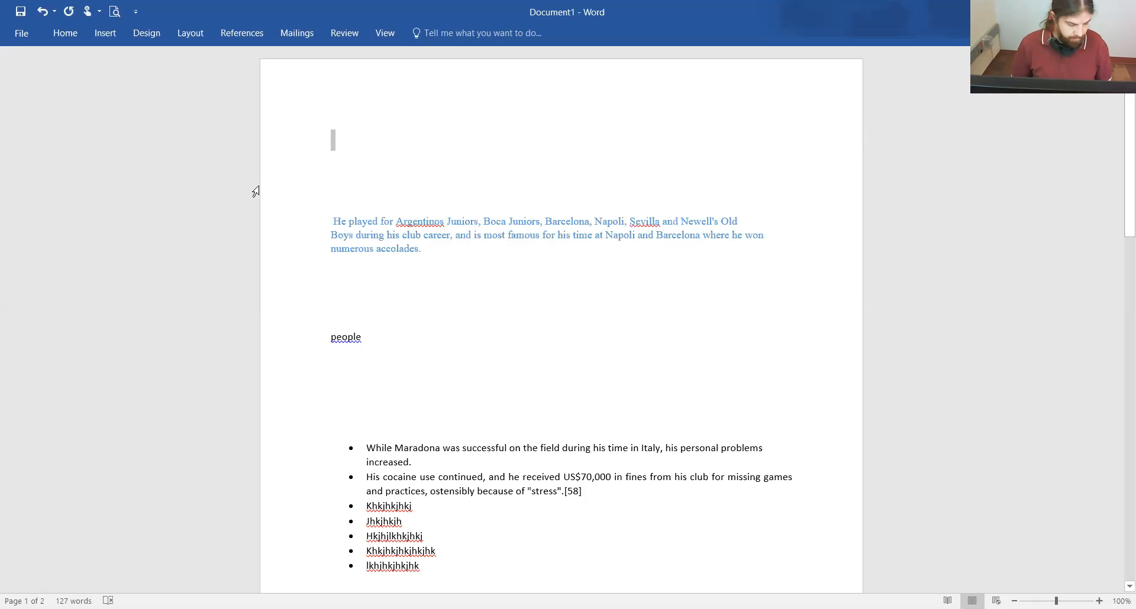
left_click(183, 34)
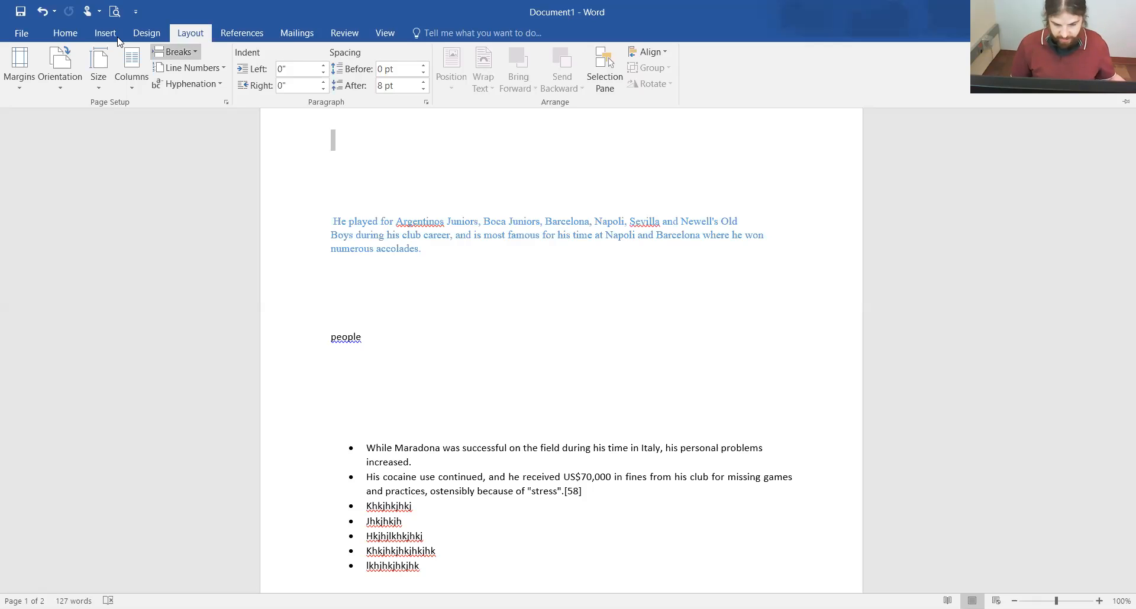
Step: Save the document to the Desktop folder under This PC as a Word document named "He played for"
left_click(22, 33)
left_click(32, 159)
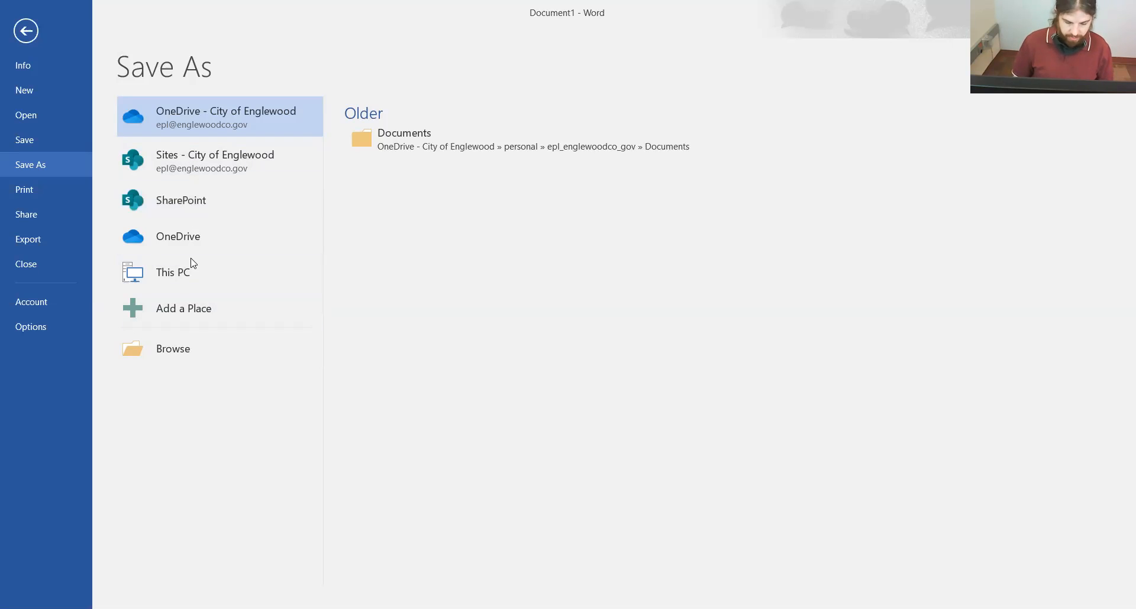
left_click(180, 352)
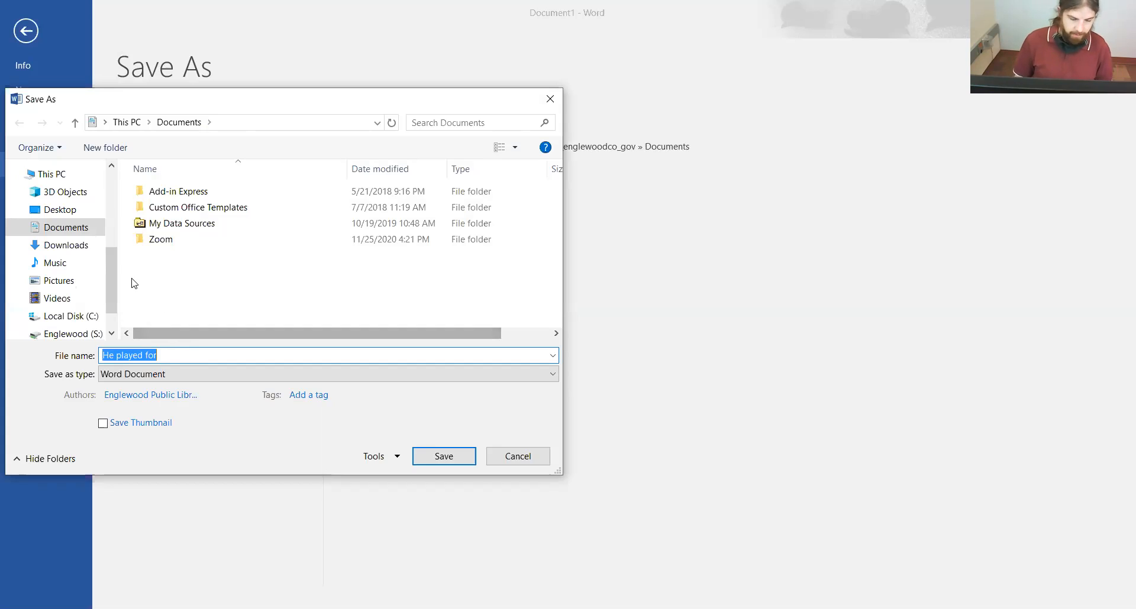
scroll(109, 237, "up", 5)
left_click_drag(103, 201, 121, 288)
left_click_drag(113, 300, 109, 200)
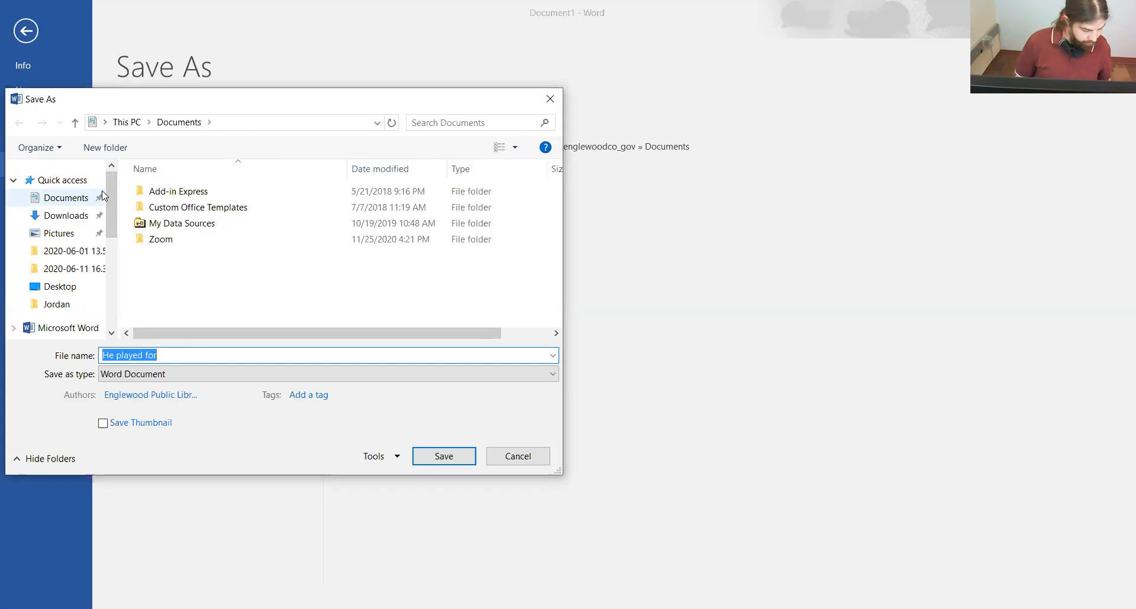
left_click_drag(112, 182, 113, 311)
scroll(76, 259, "up", 10)
scroll(102, 182, "down", 2)
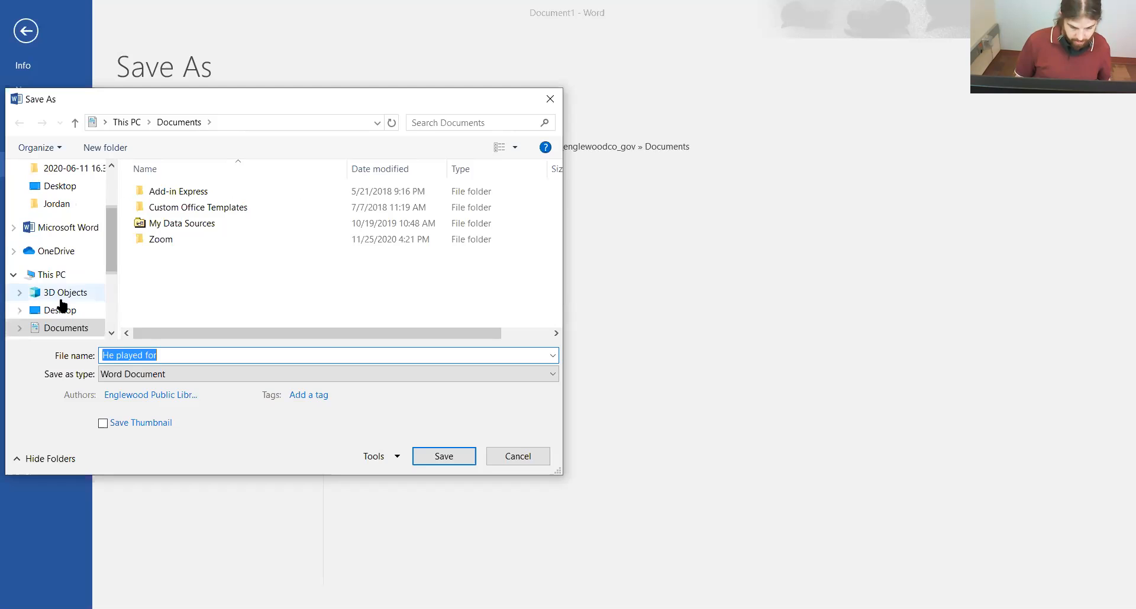
left_click(62, 312)
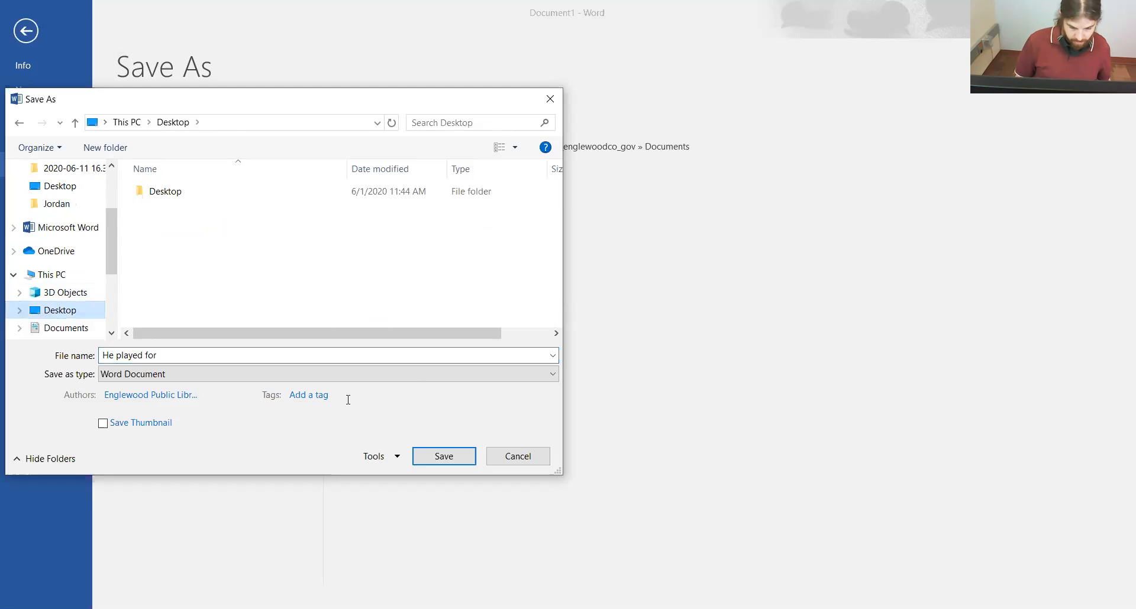
left_click(166, 355)
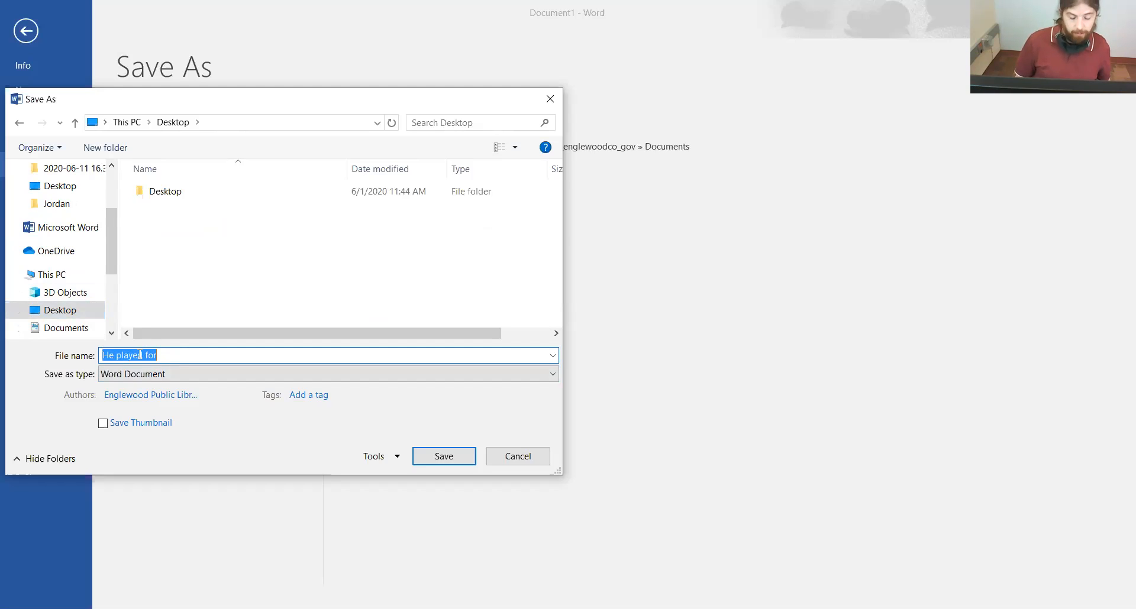
left_click(439, 459)
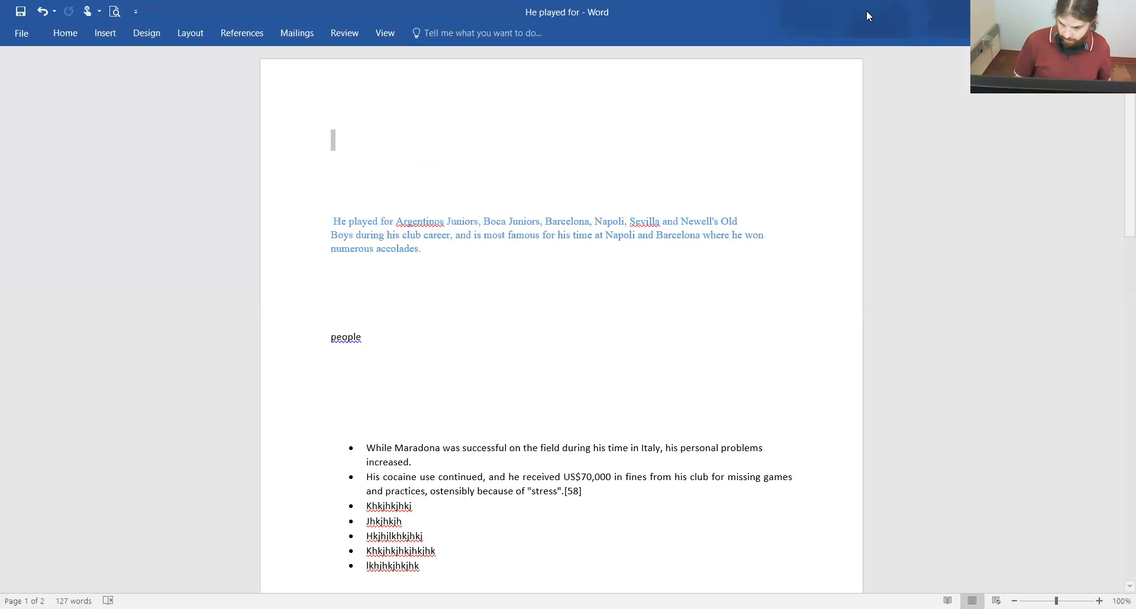
Step: Enter "dafdadfafdafafa" on the empty line below the blue "He played for" paragraph and save the document again
left_click_drag(866, 9, 771, 30)
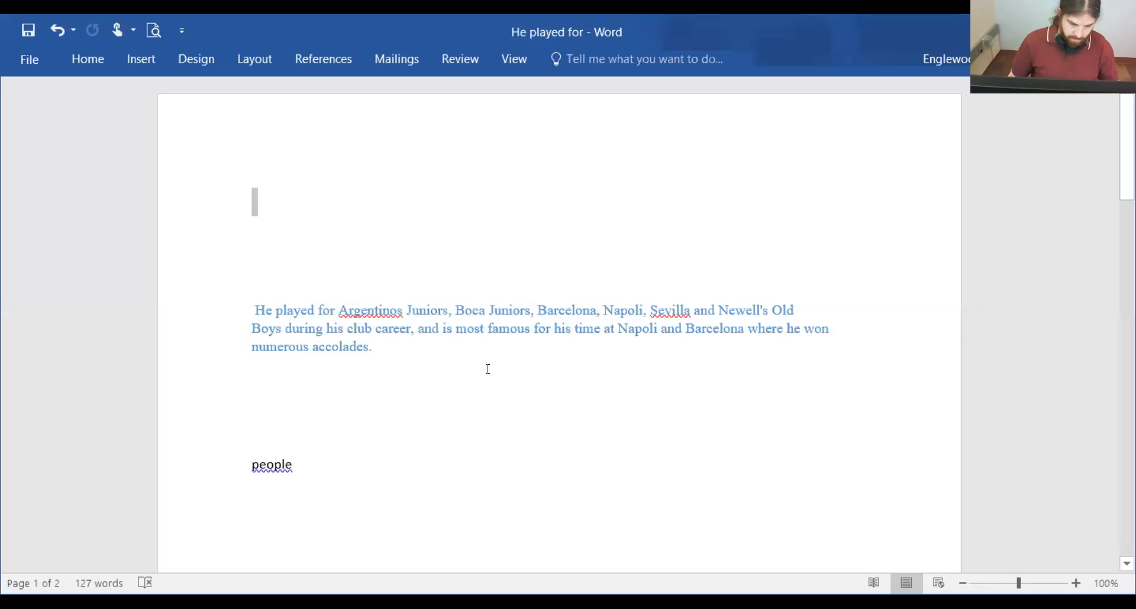
left_click(535, 339)
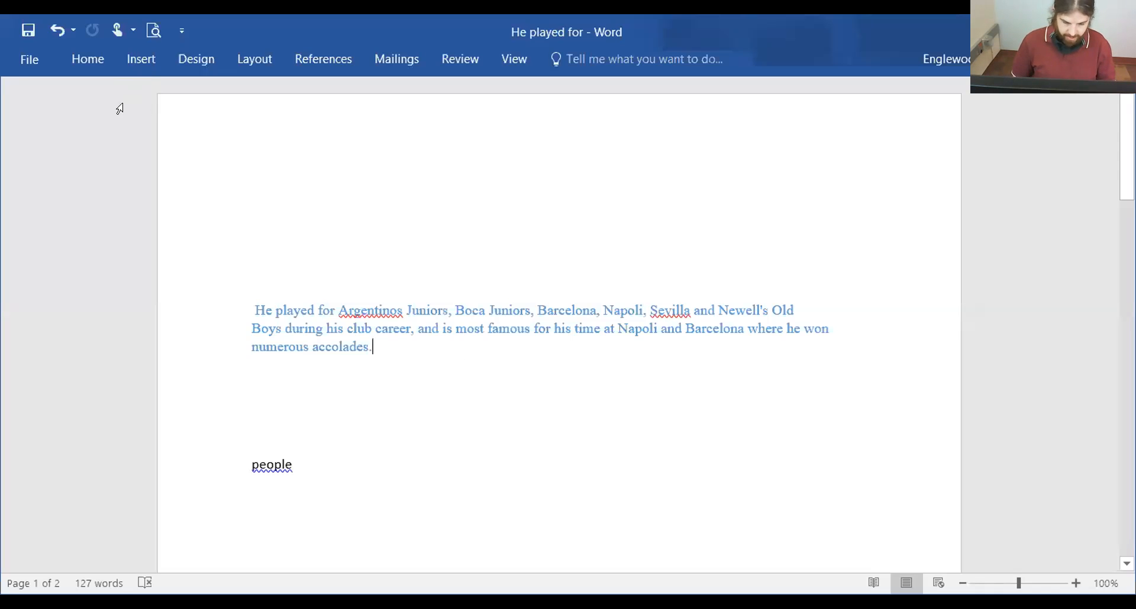
left_click(31, 58)
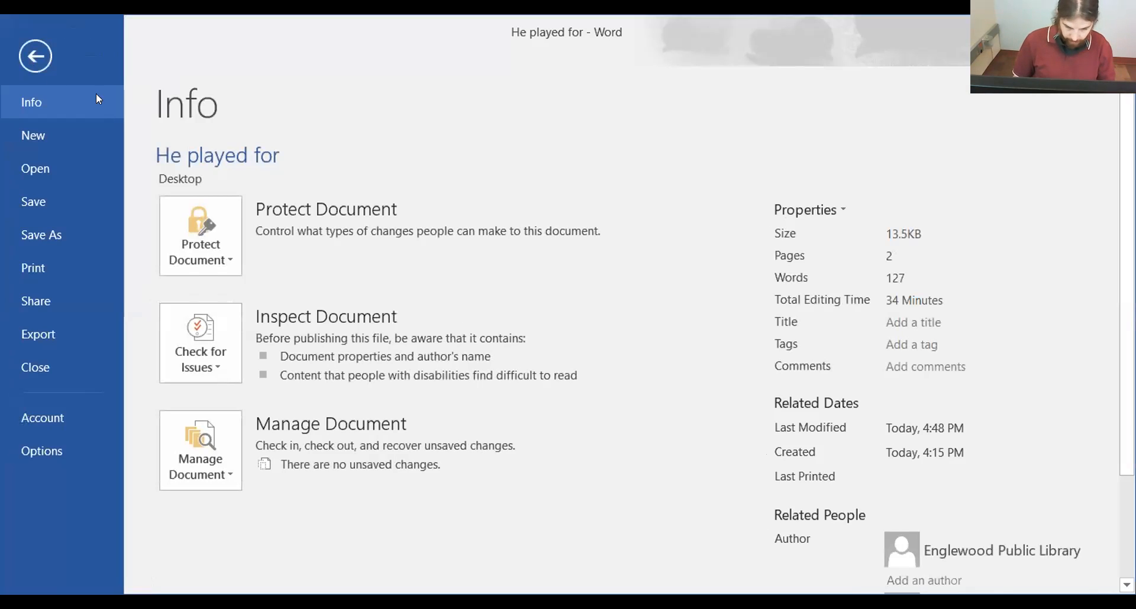
left_click(36, 56)
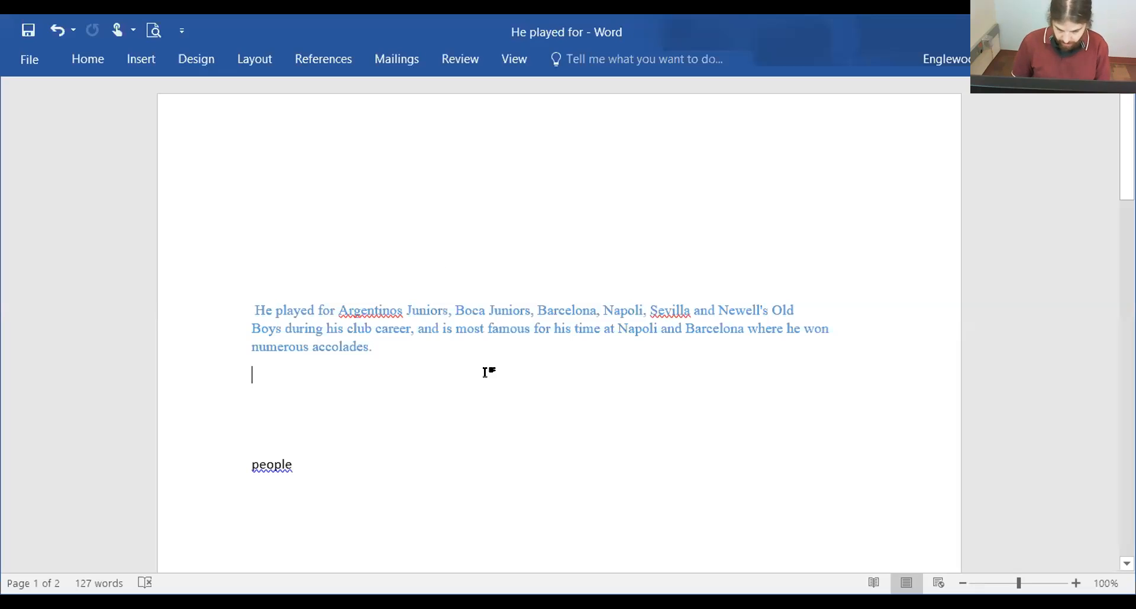
type("dafdadfafdafafa")
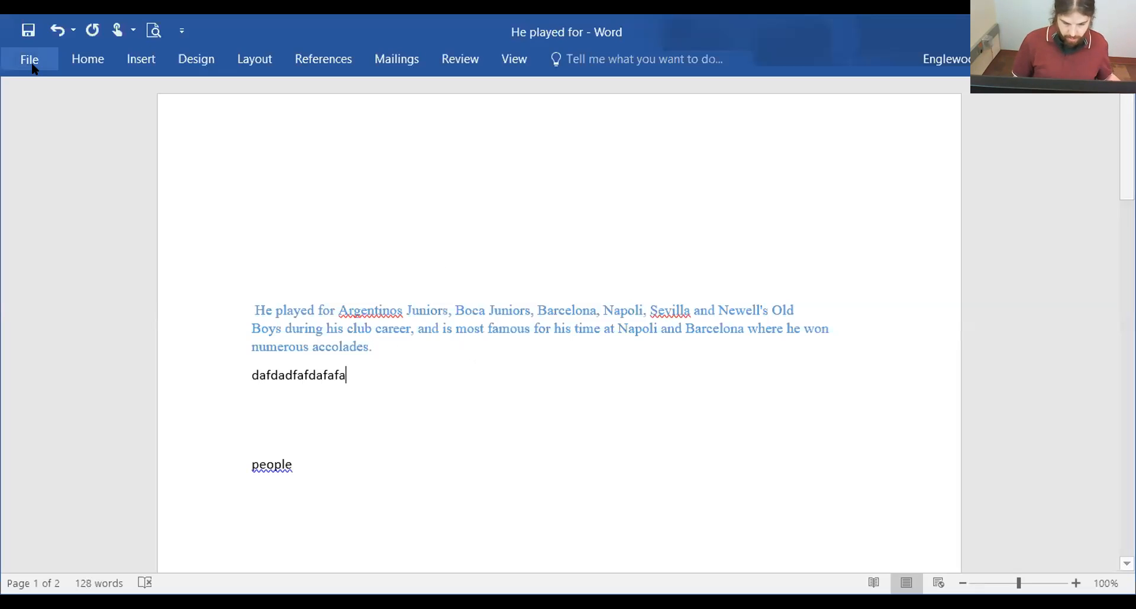
left_click(29, 60)
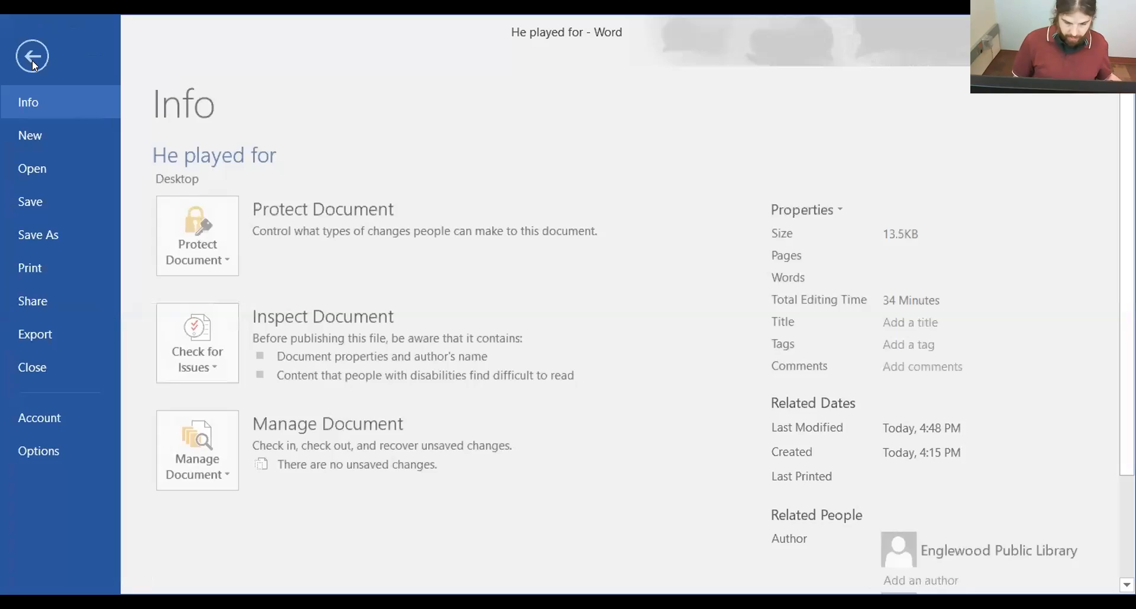
left_click(38, 198)
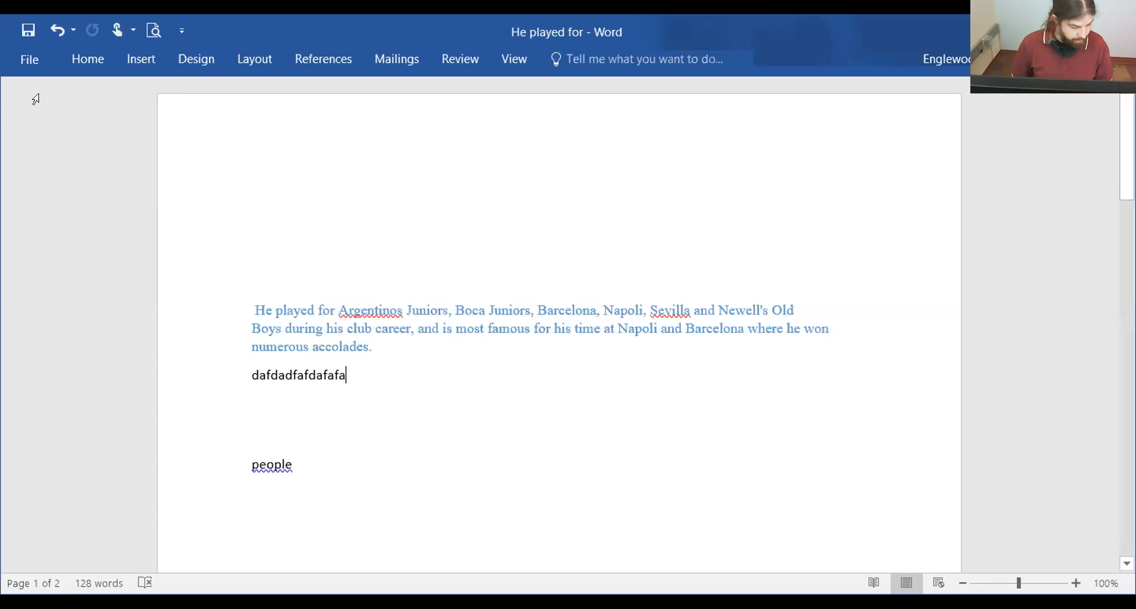
Step: Open the print preview, page back and forth between pages 1 and 2, and check the printer's status
left_click(28, 59)
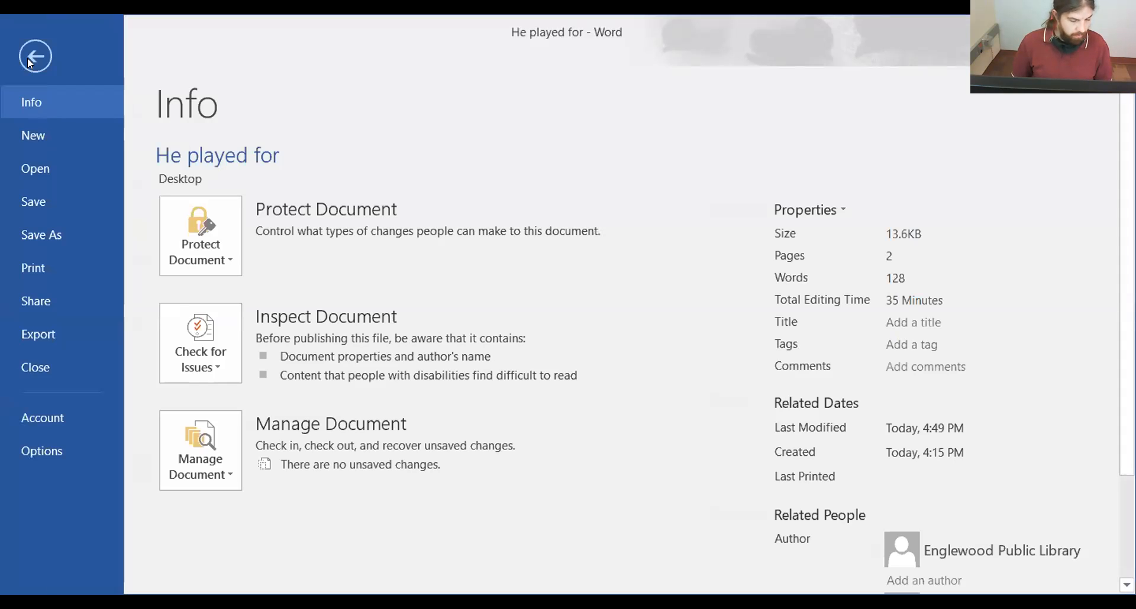
left_click(31, 265)
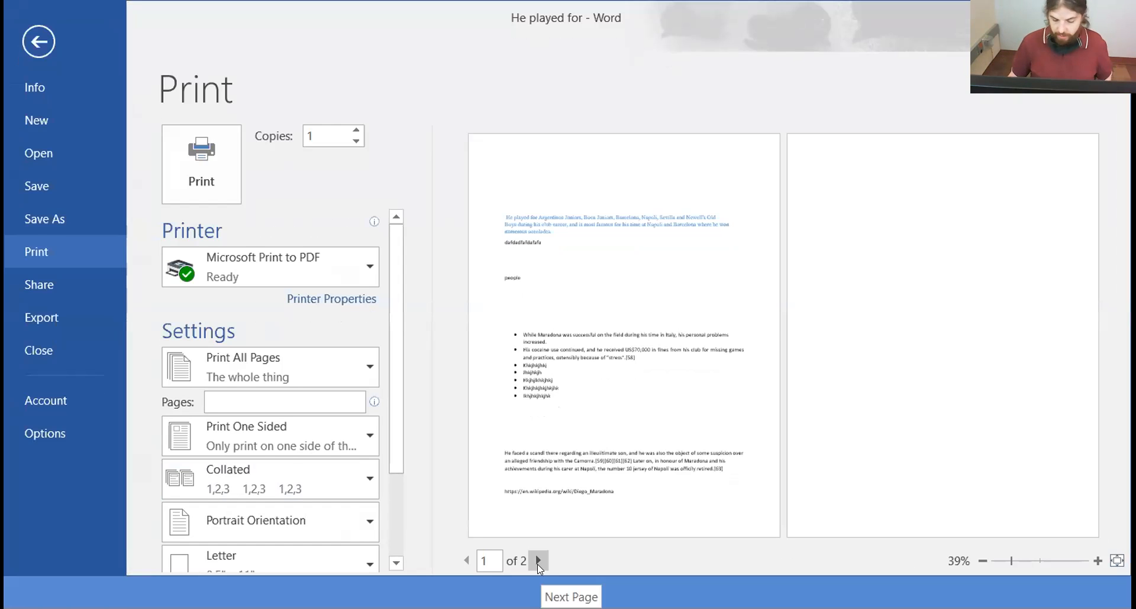
left_click(537, 562)
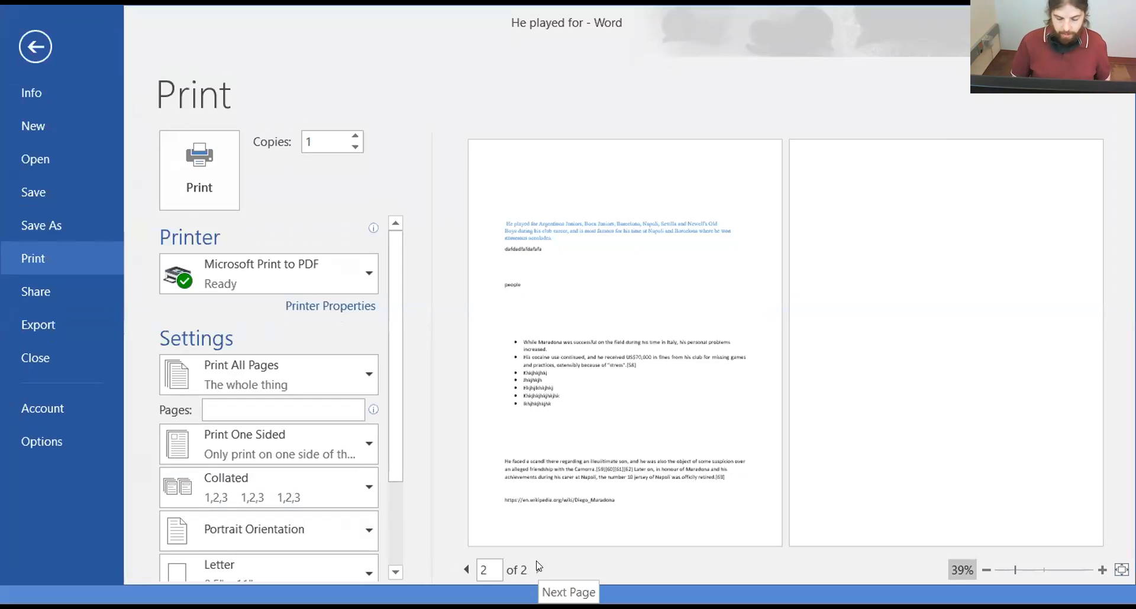
left_click(466, 579)
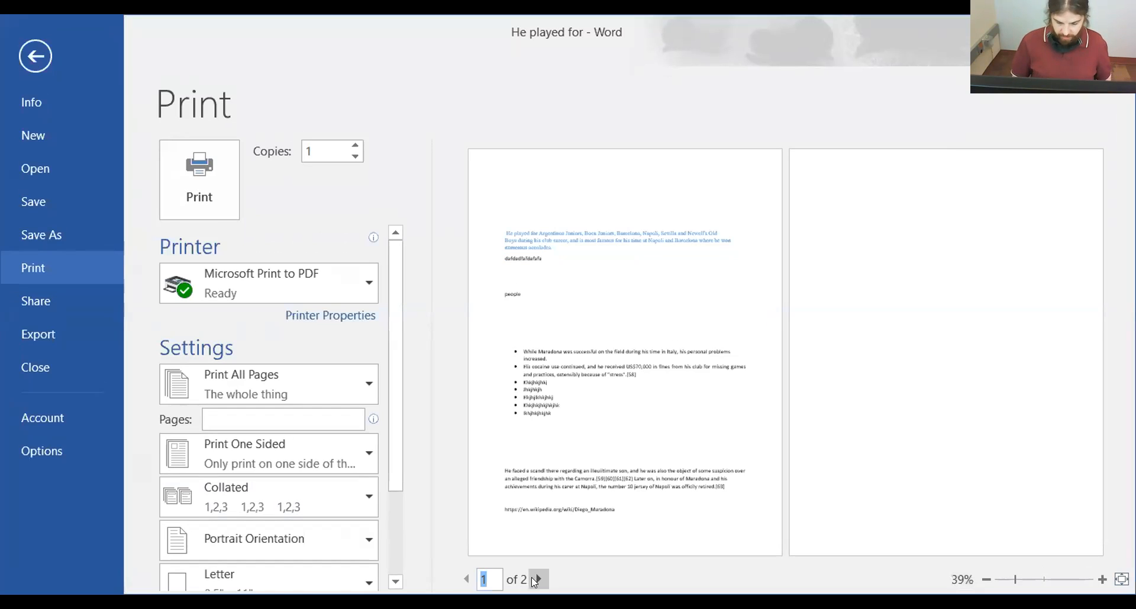
left_click(536, 581)
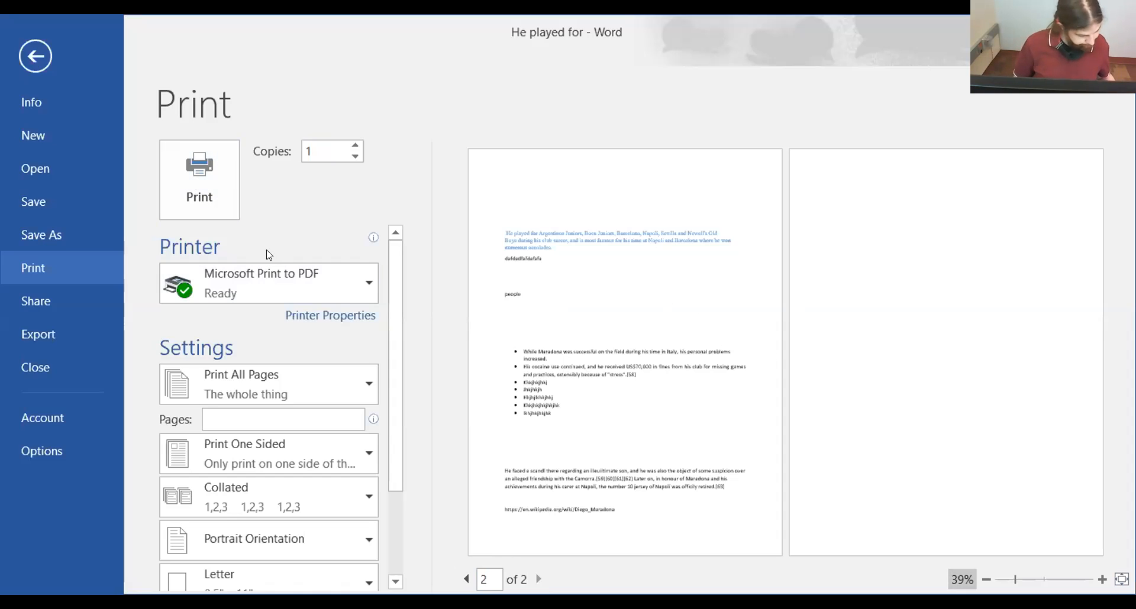
mouse_move(267, 254)
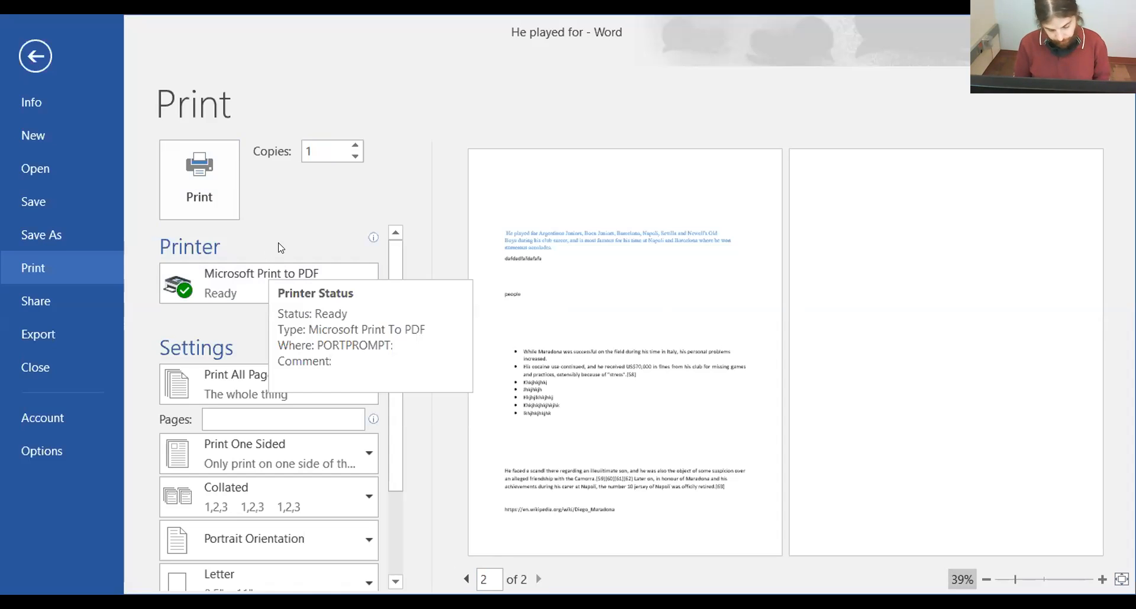